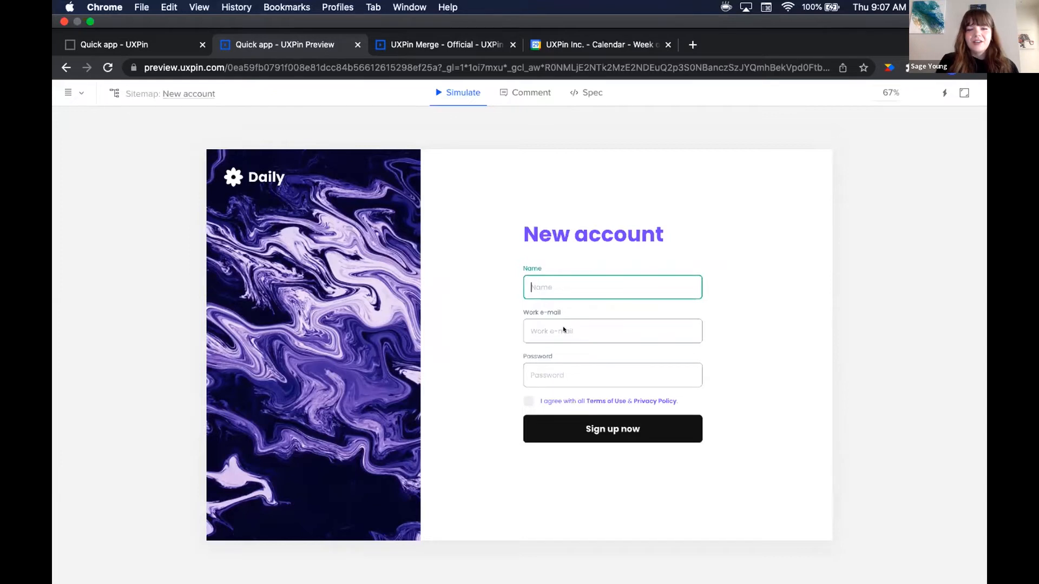
Trigger the empty-field errors on Name and Password and try submitting the empty form
click(548, 313)
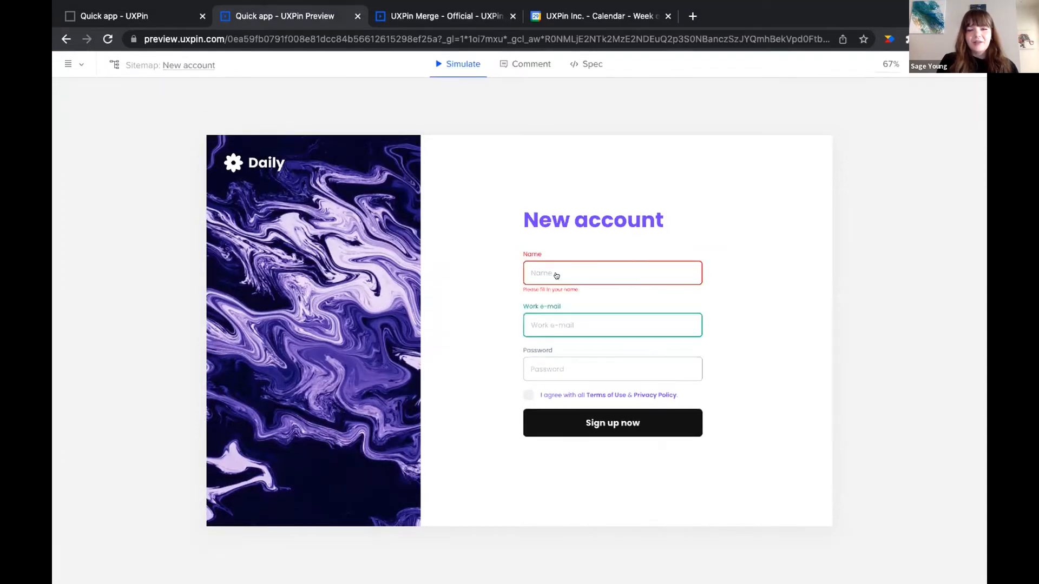
click(552, 273)
click(551, 373)
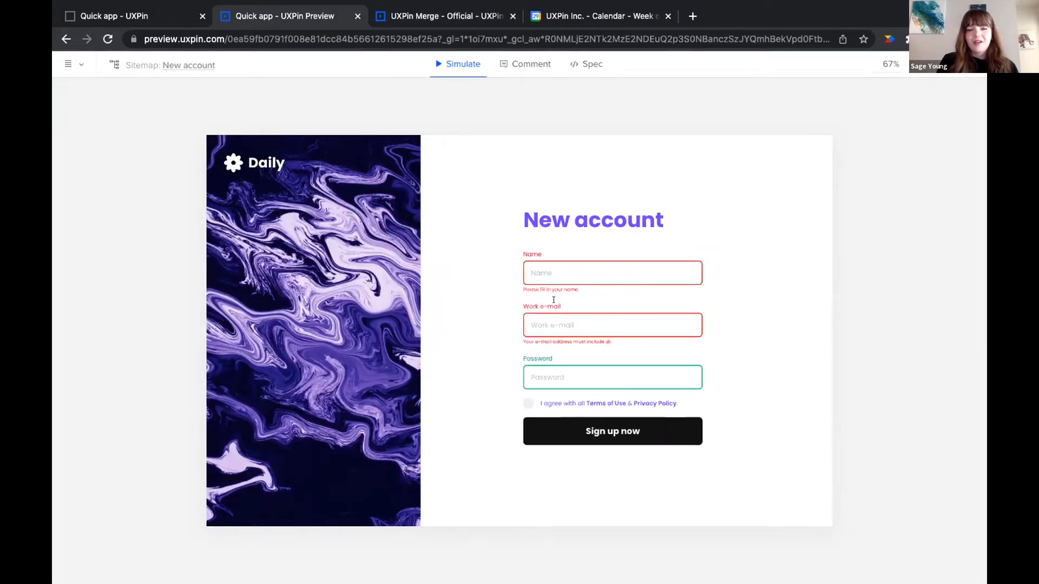
click(549, 322)
click(548, 271)
click(589, 436)
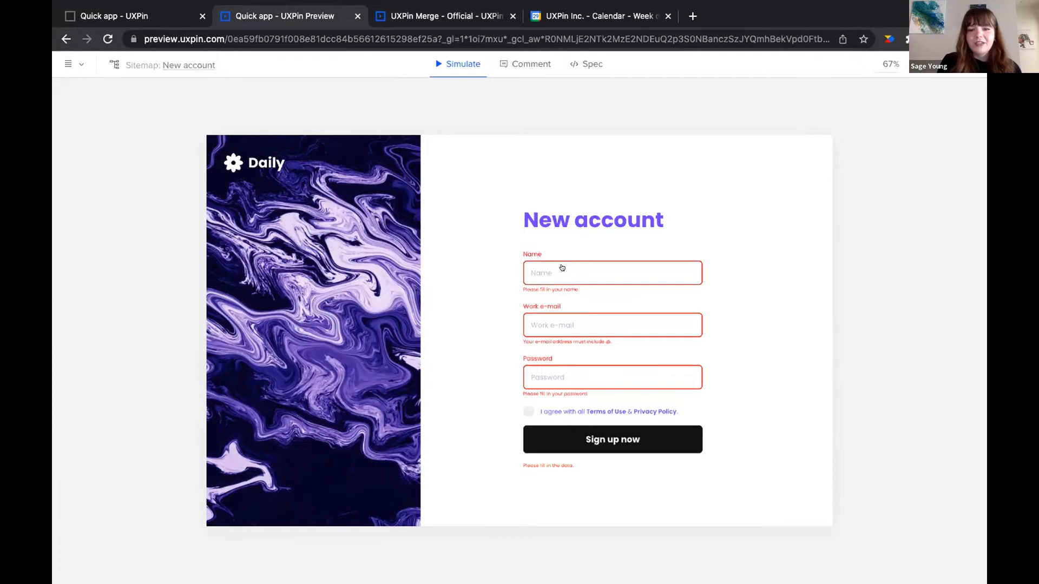
Fill in a name, a partial work e-mail and a password
text(Sage)
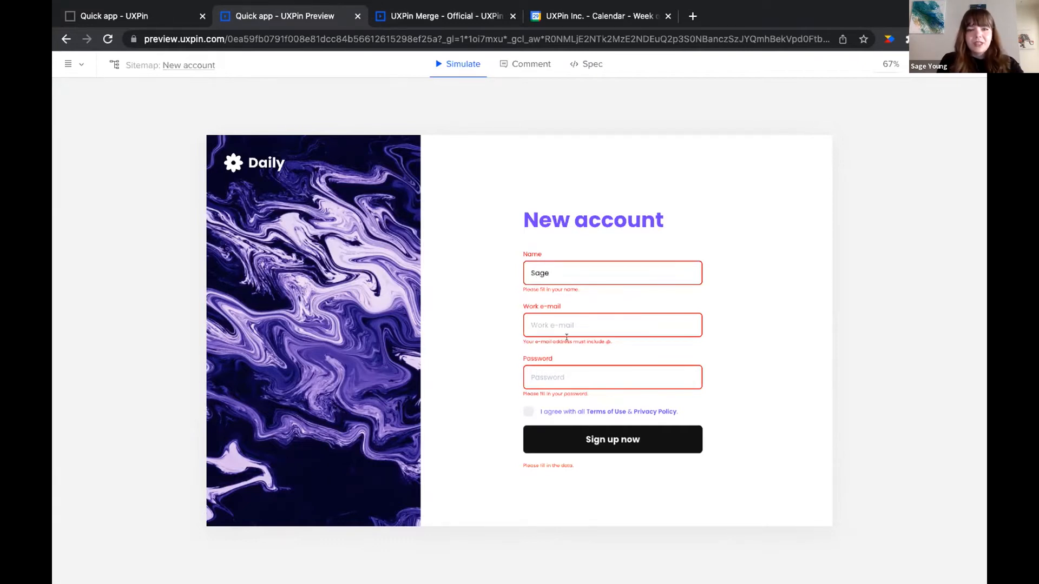
scroll(566, 337, up, 5)
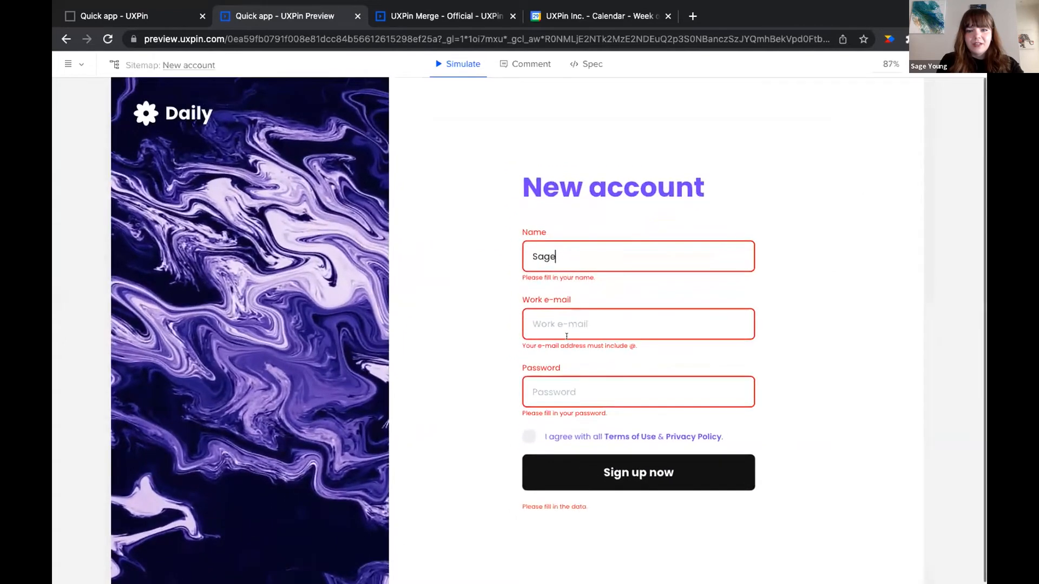
scroll(566, 335, down, 1)
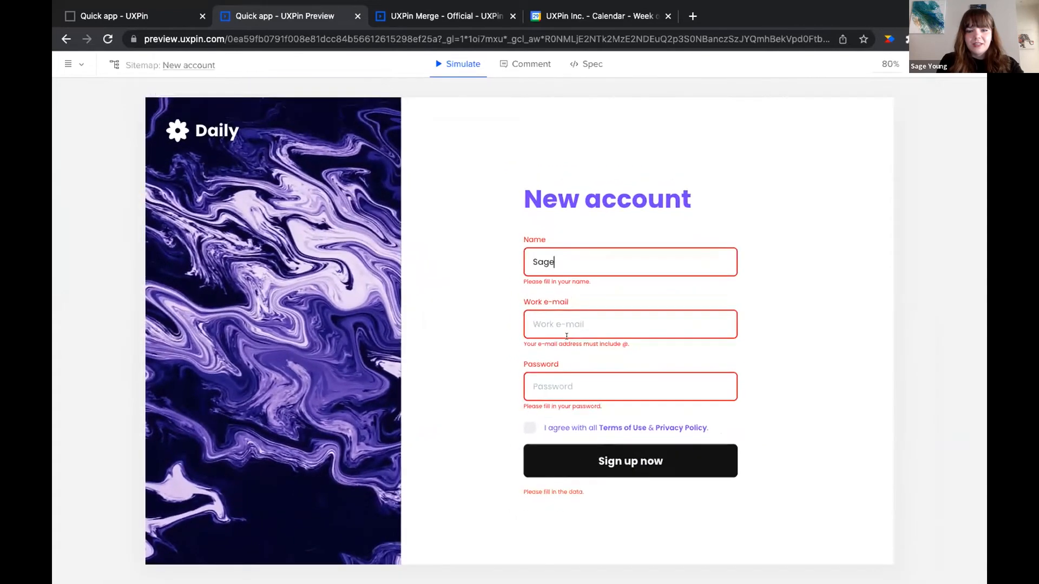
click(541, 318)
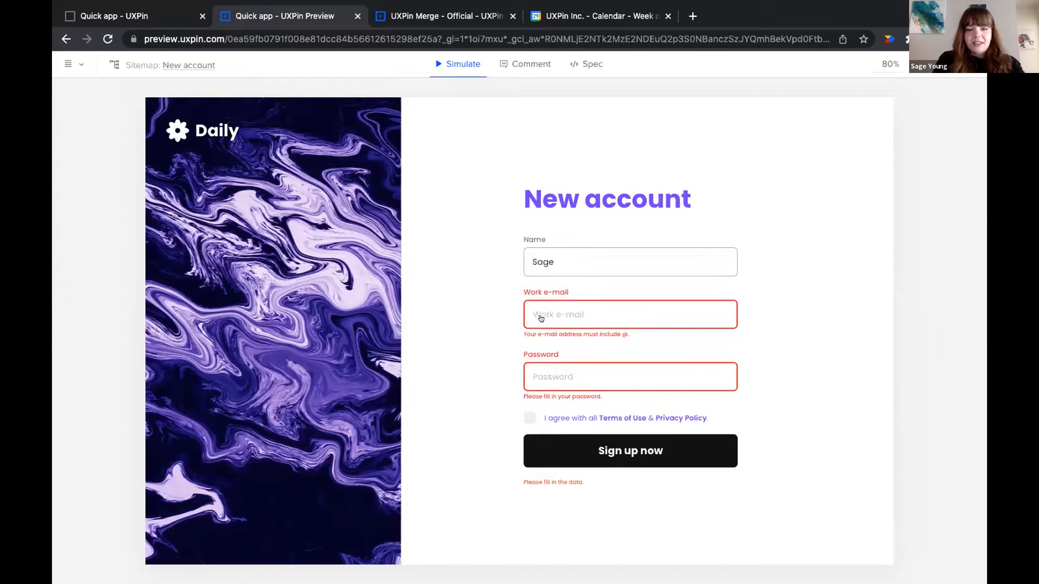
text(sage)
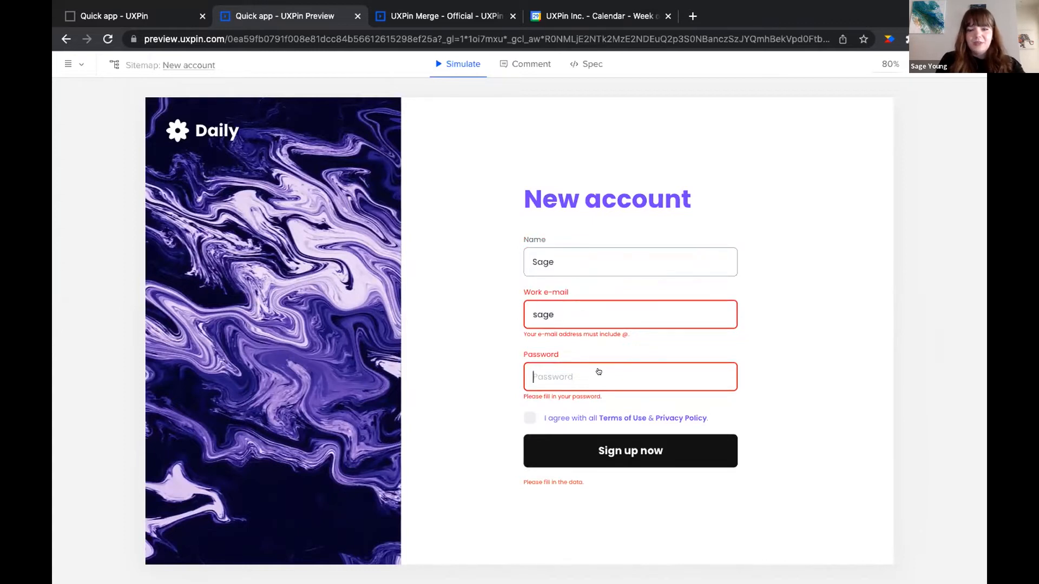
key(Tab)
text(password123)
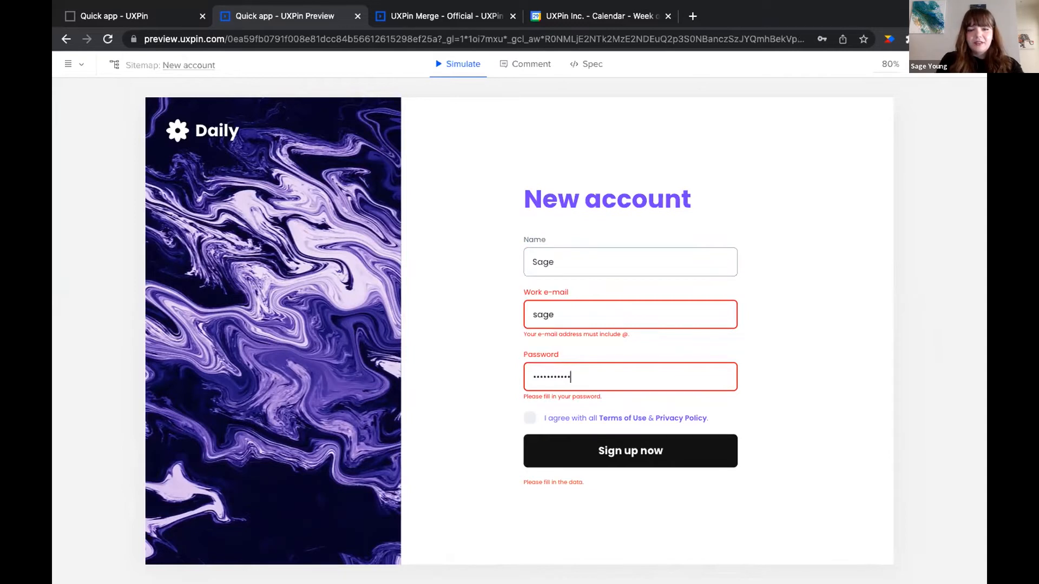
click(611, 311)
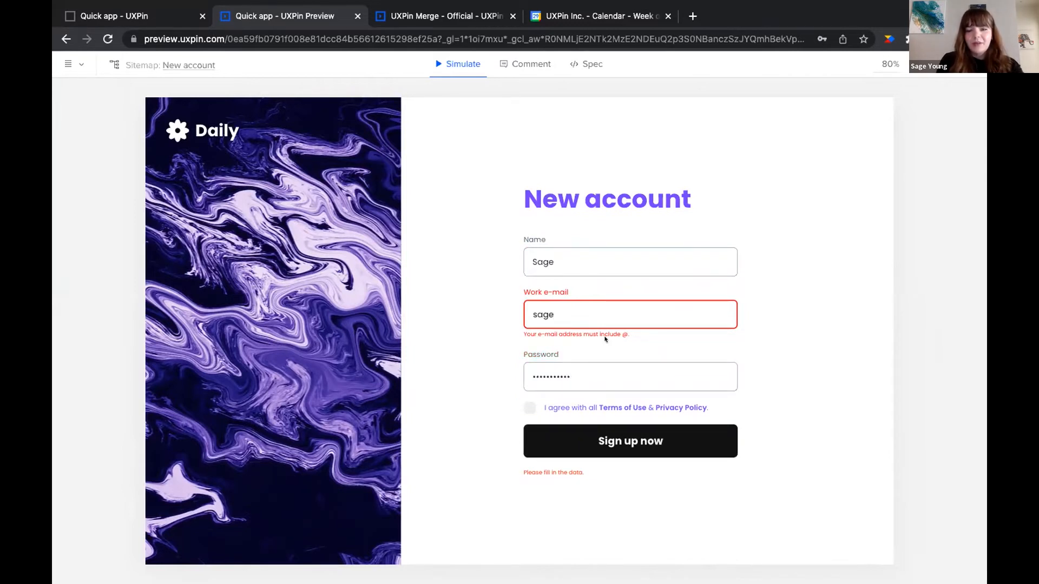
triple_click(626, 337)
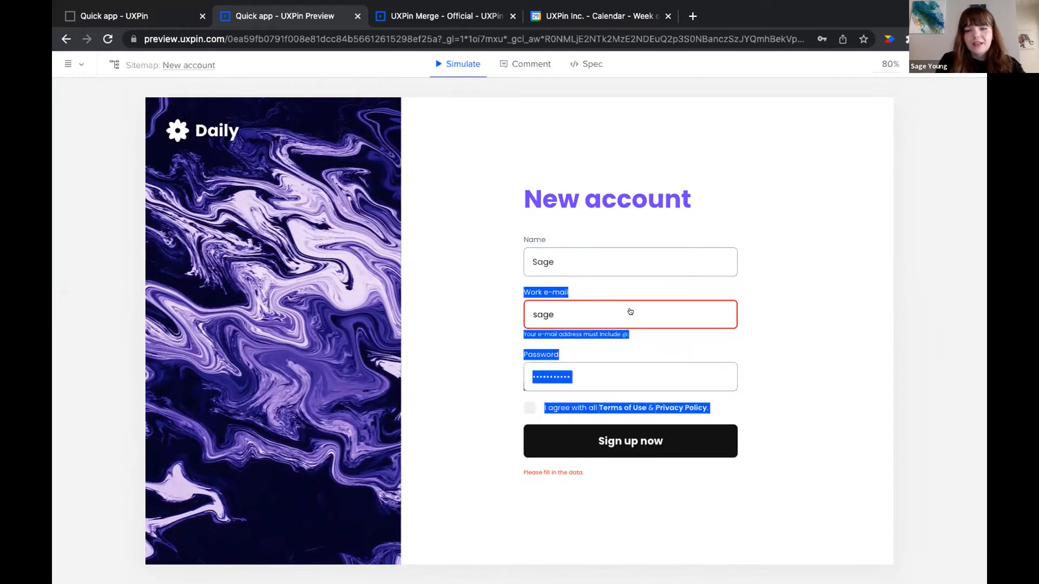
click(635, 320)
text(@gmail.com)
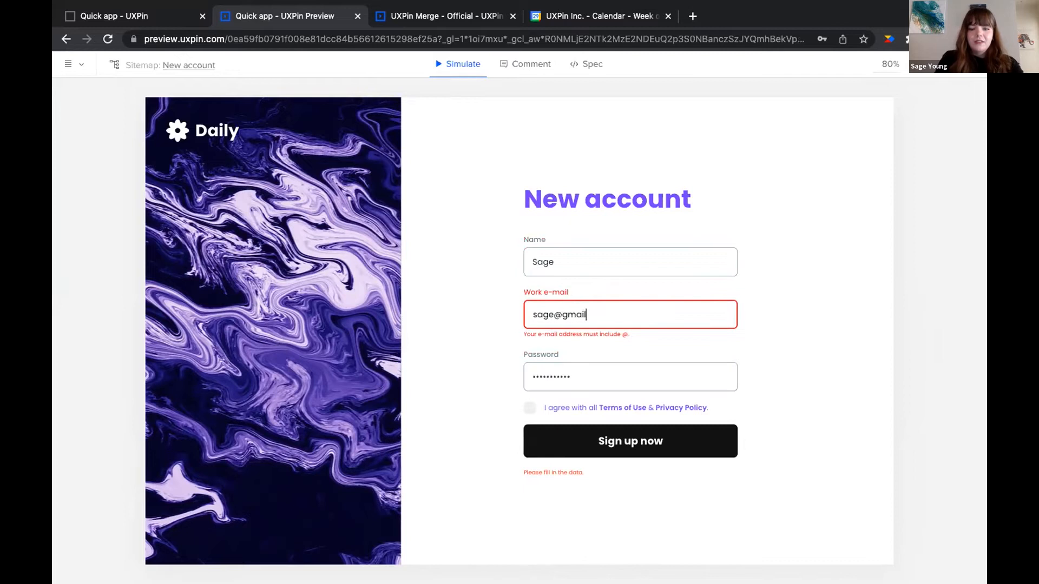
click(651, 351)
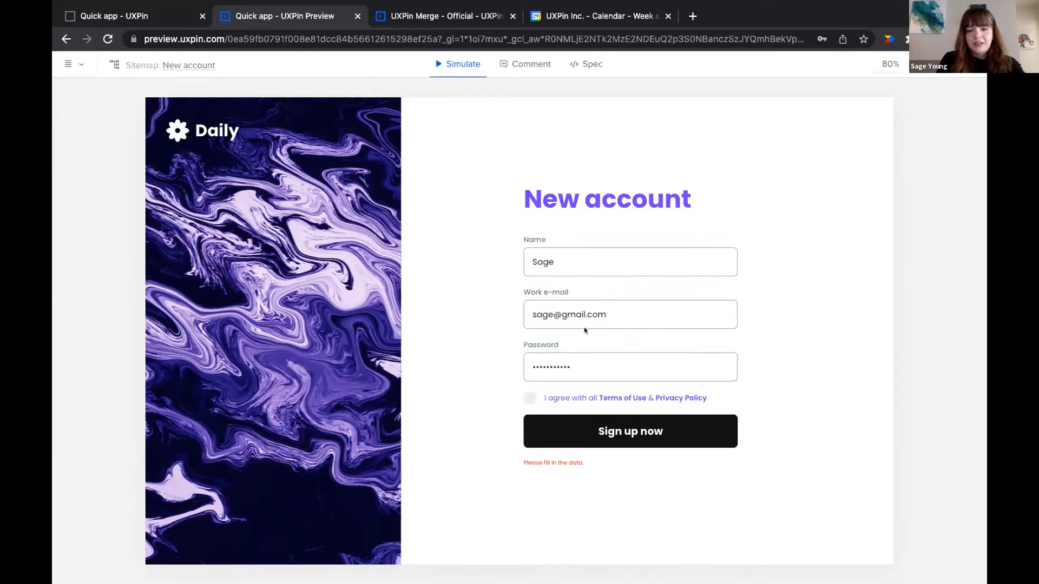
click(530, 398)
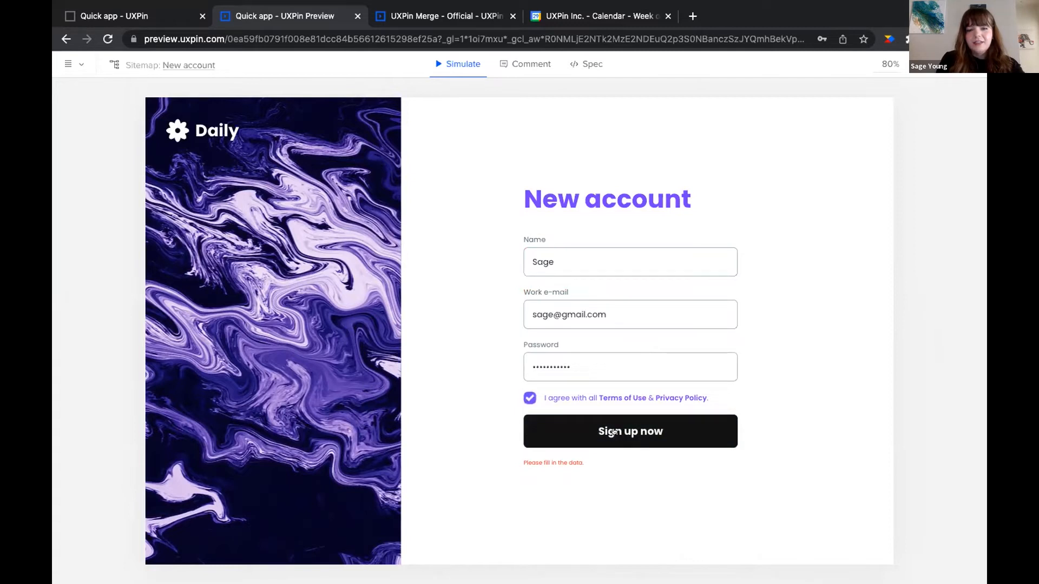
click(614, 432)
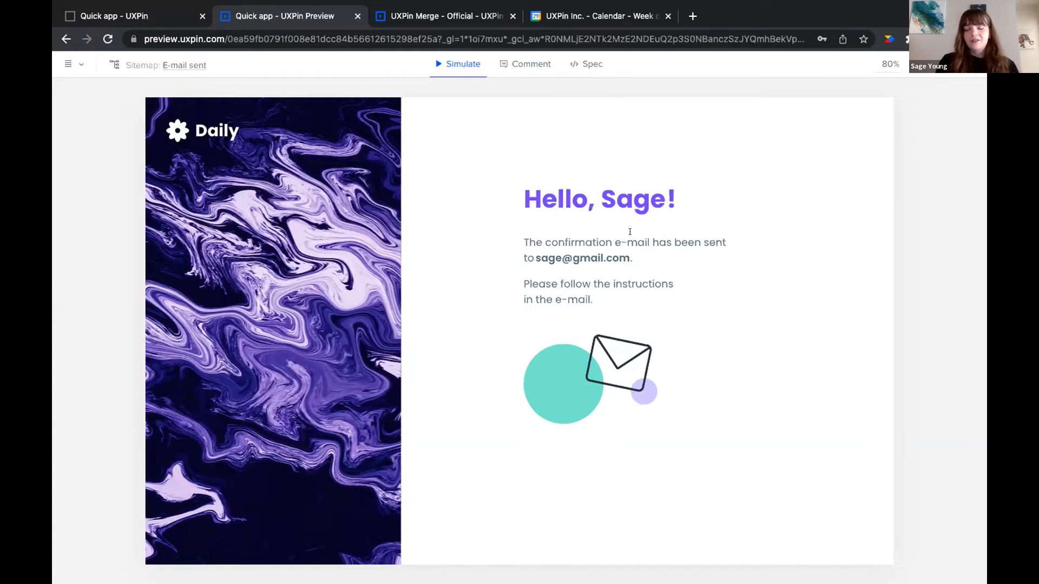
Restart the prototype and sign up as a new user with name, e-mail, password and accepted terms
key(Left)
click(581, 266)
text(Erin)
click(571, 320)
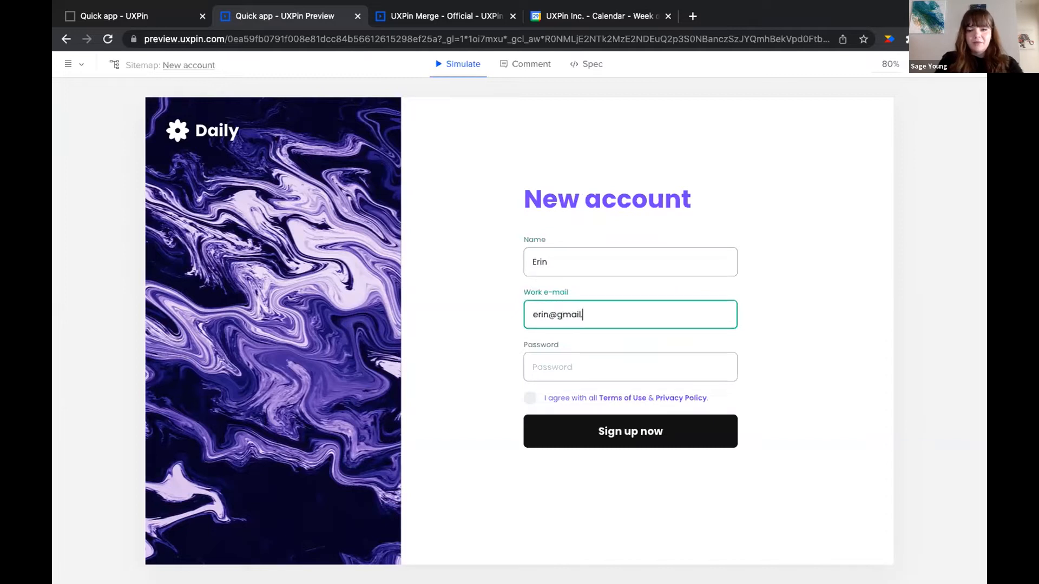
click(562, 361)
text(••••)
click(530, 397)
click(578, 423)
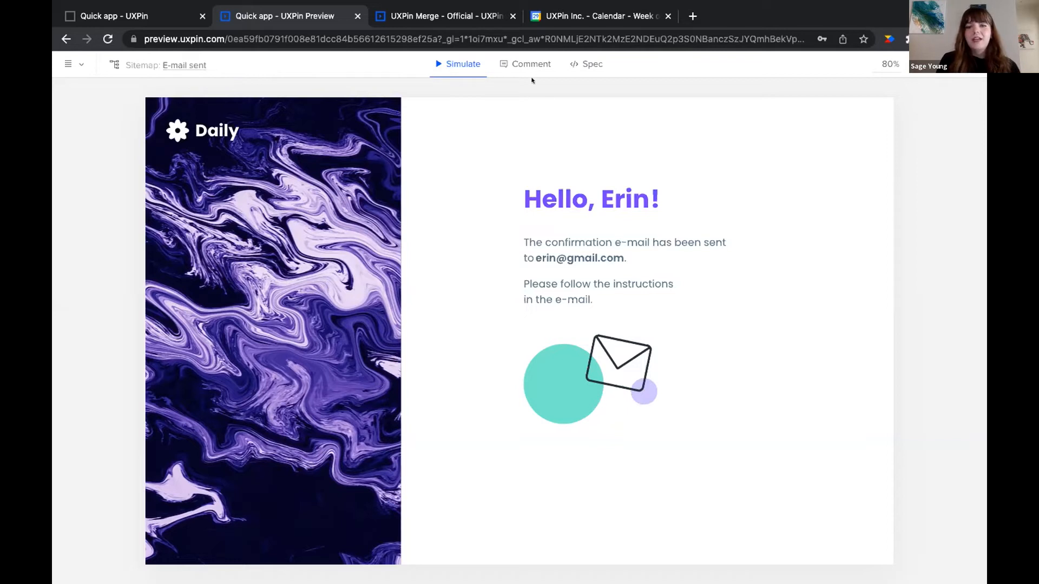
Switch the preview to commenting mode and place a new comment pin on the page
click(515, 68)
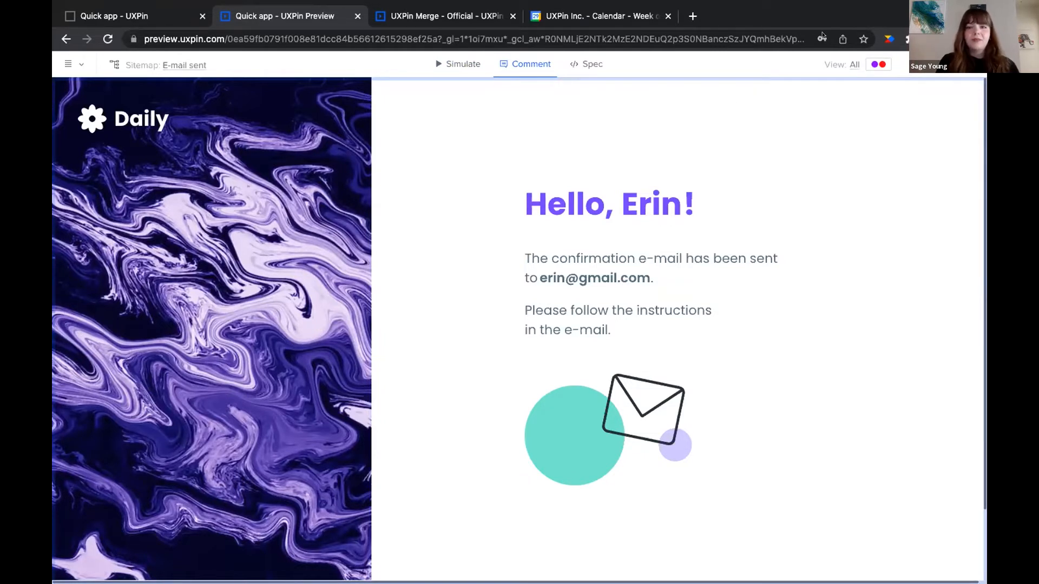
click(209, 31)
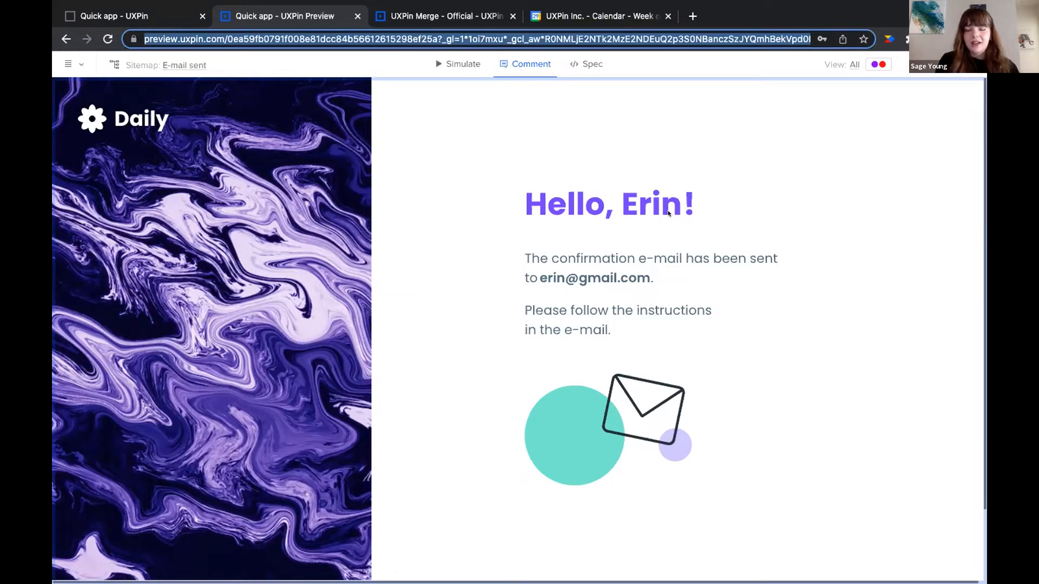
click(463, 139)
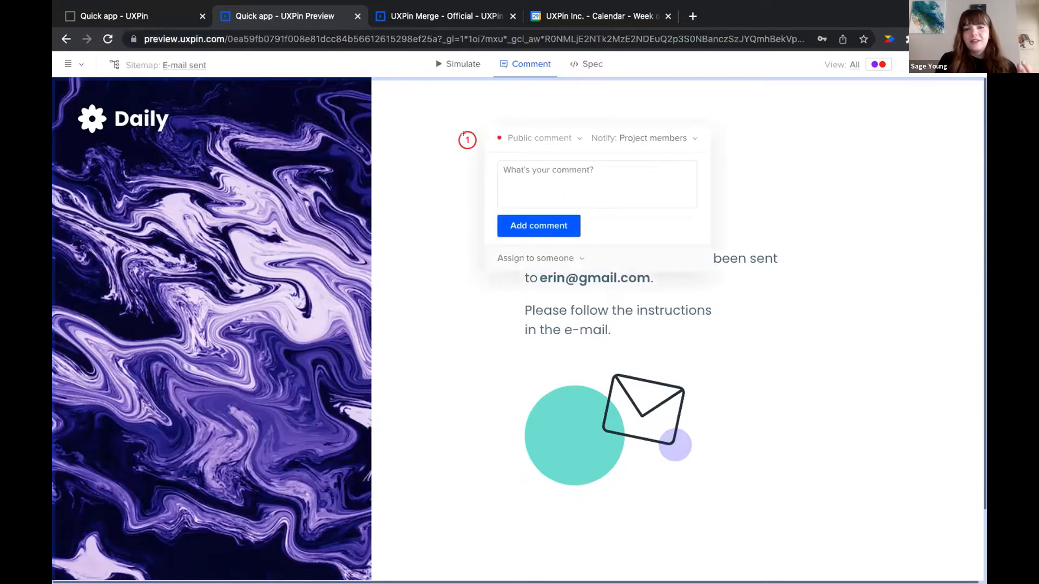
Review the visibility and notify options, set the comment to Team, then discard it
click(567, 141)
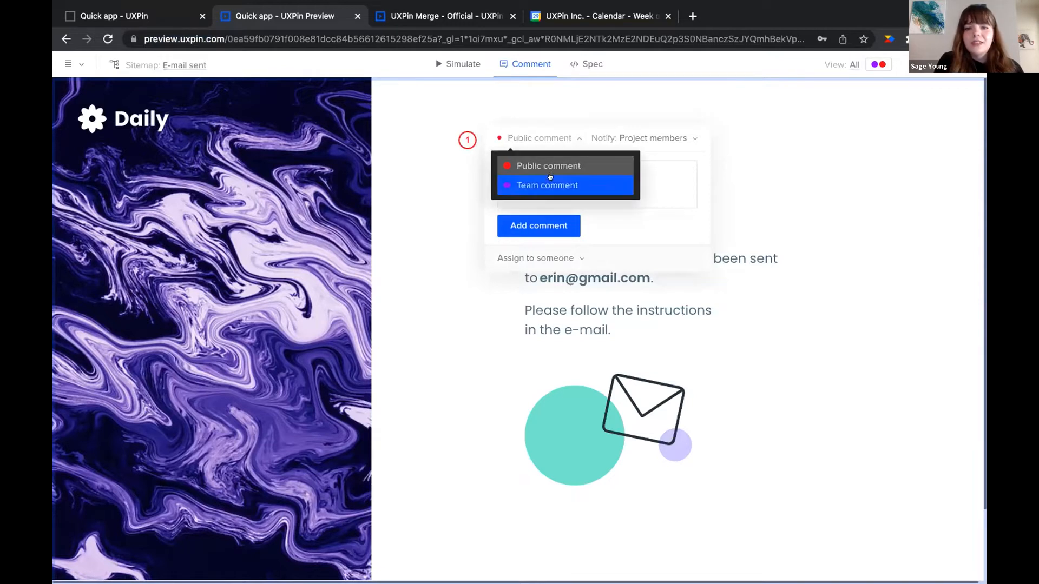
click(558, 137)
click(683, 137)
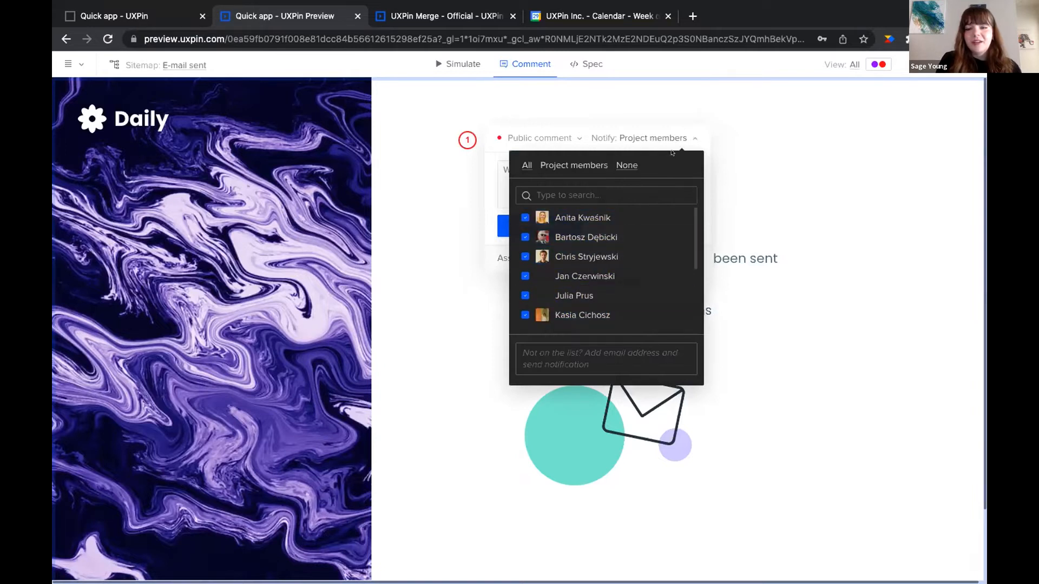
click(685, 139)
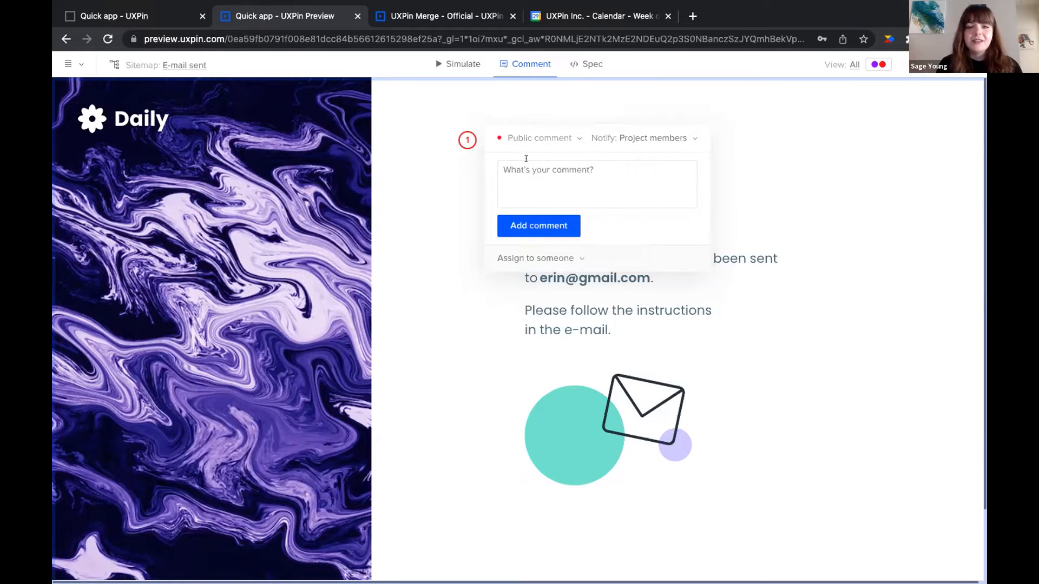
click(547, 139)
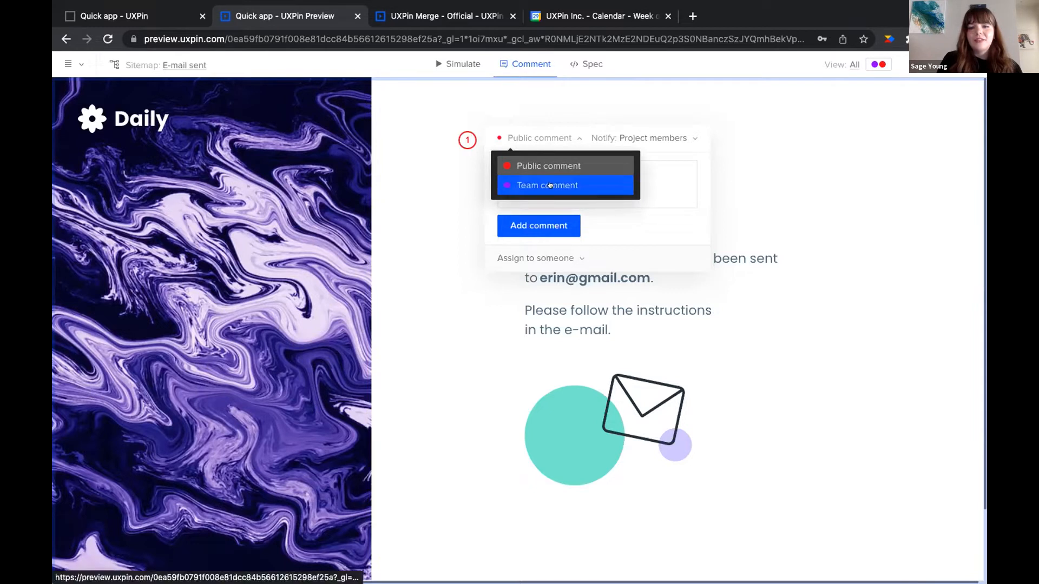
click(550, 186)
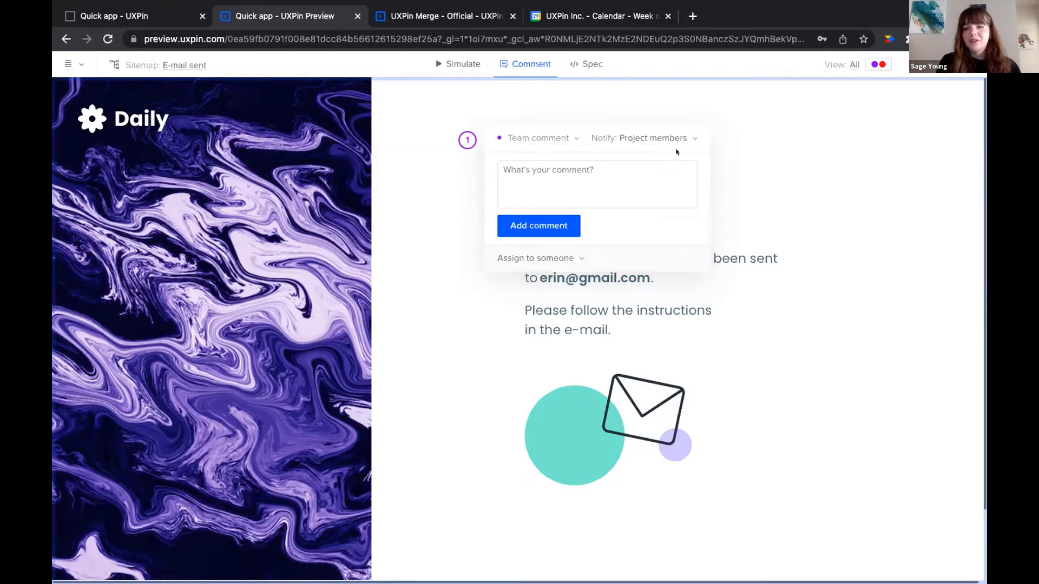
click(920, 64)
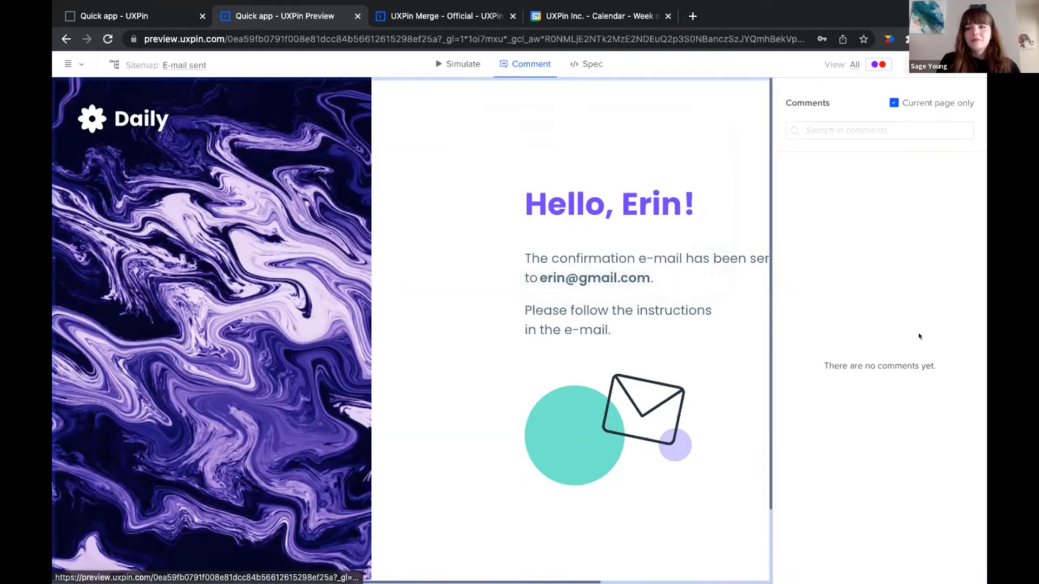
click(921, 64)
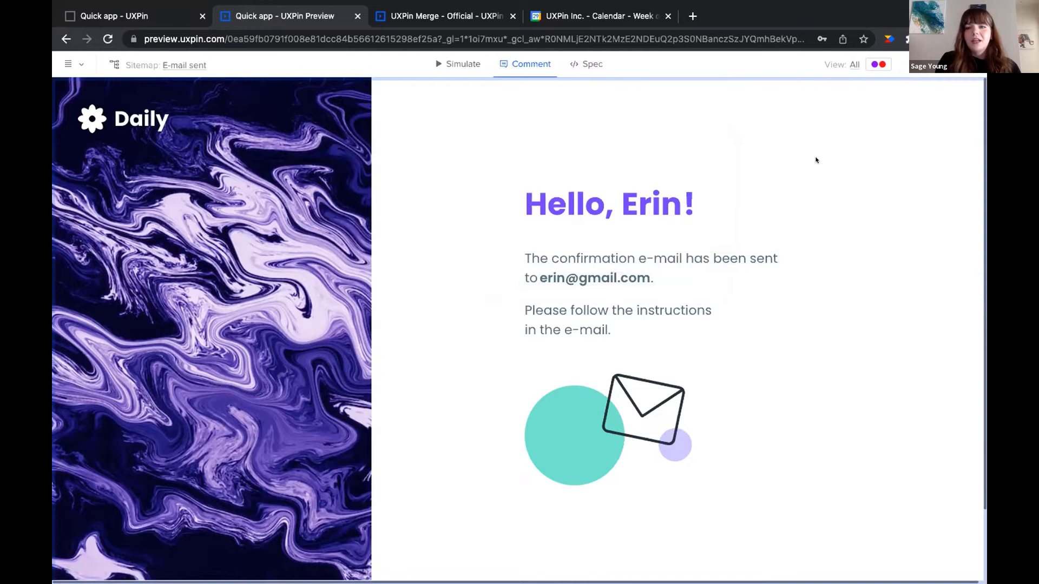
Enter Spec mode and inspect the marble image's colour overlay specs
click(587, 65)
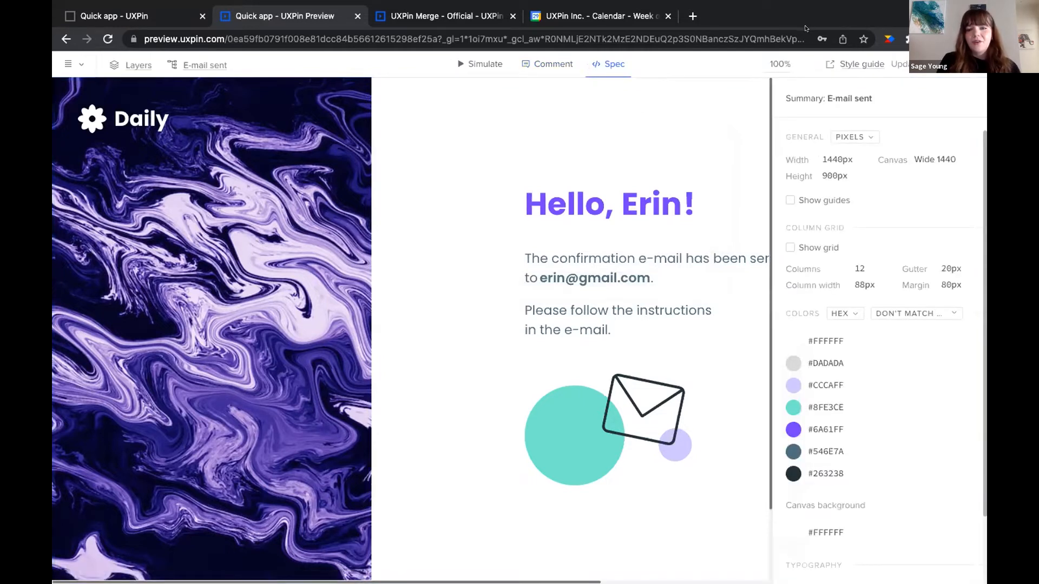
scroll(646, 247, down, 1)
scroll(647, 246, down, 5)
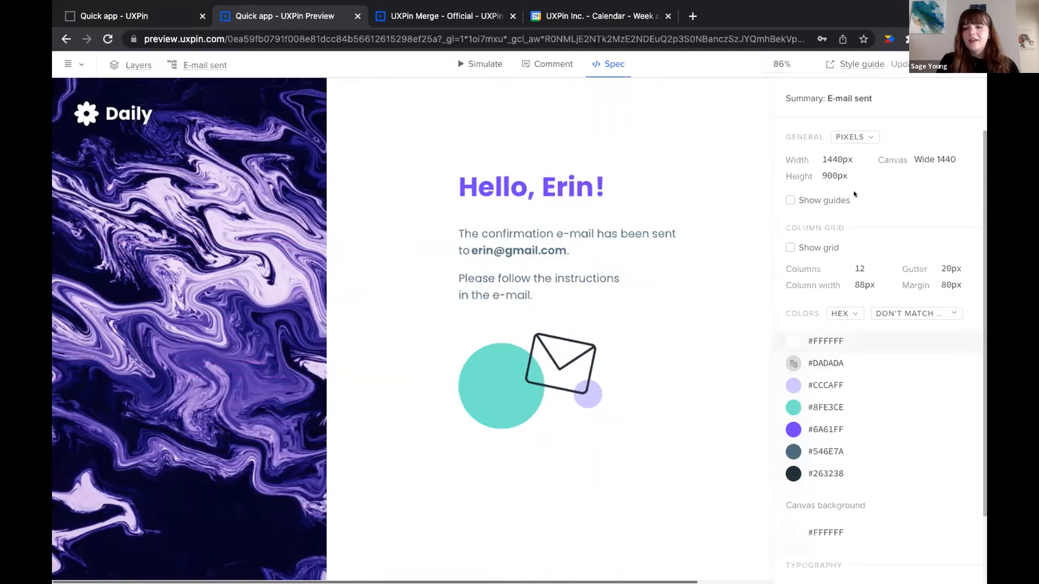
scroll(855, 195, down, 2)
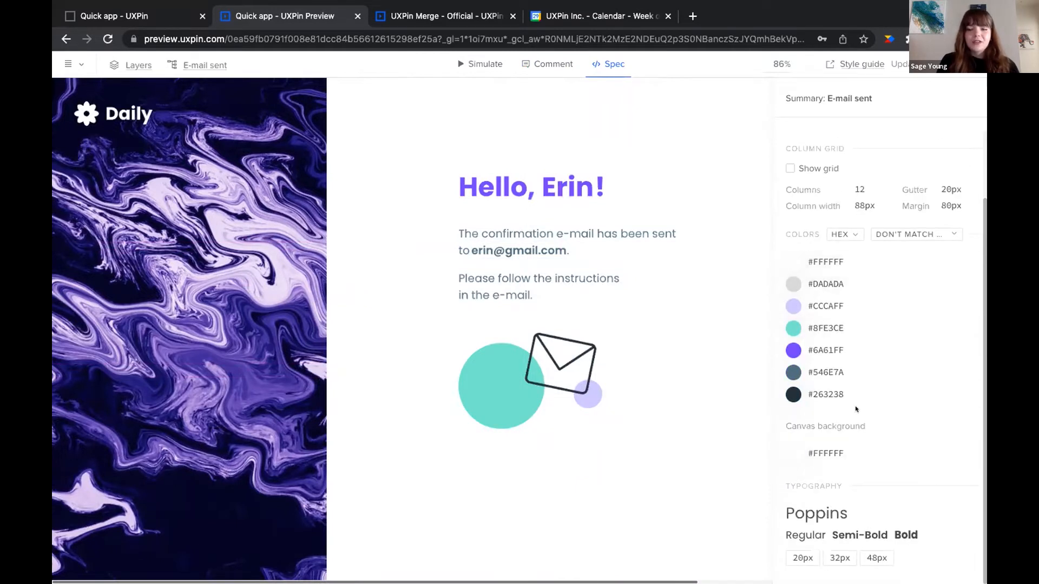
click(265, 350)
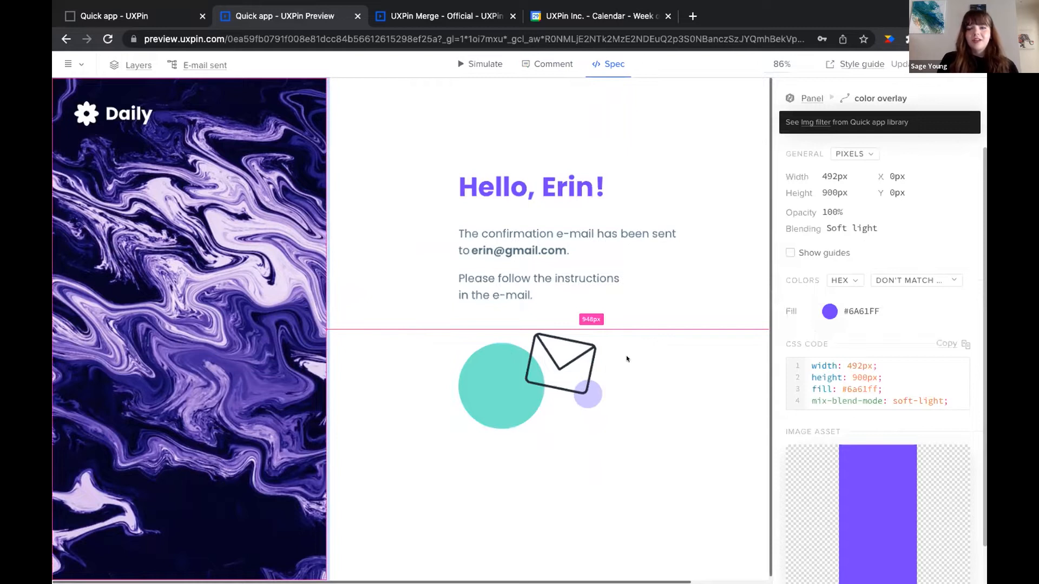
scroll(899, 276, down, 2)
scroll(899, 277, up, 2)
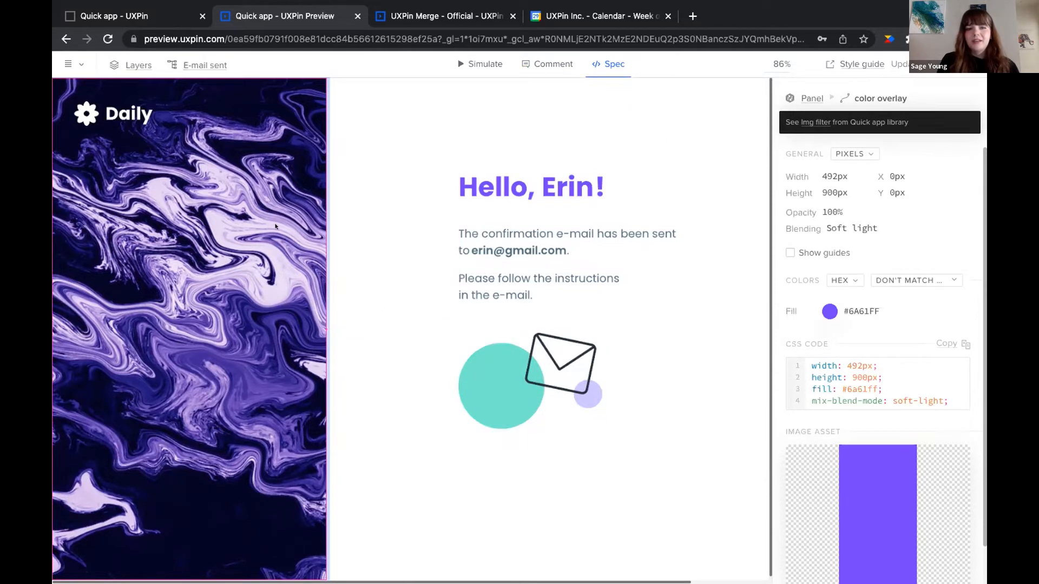
Inspect the H1 greeting's typography, then the overlay's Quick app library component details
click(494, 192)
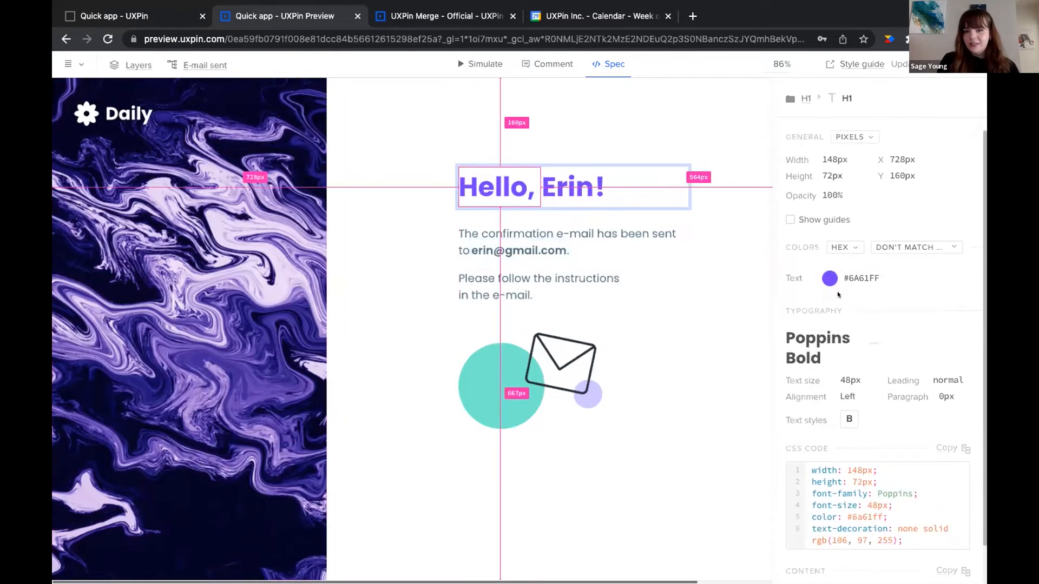
click(243, 254)
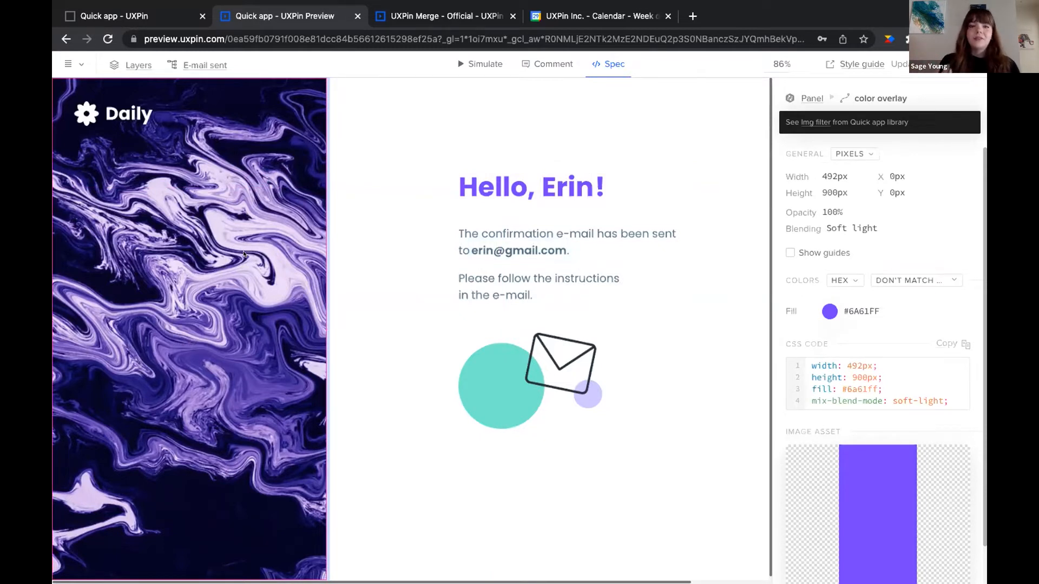
click(817, 122)
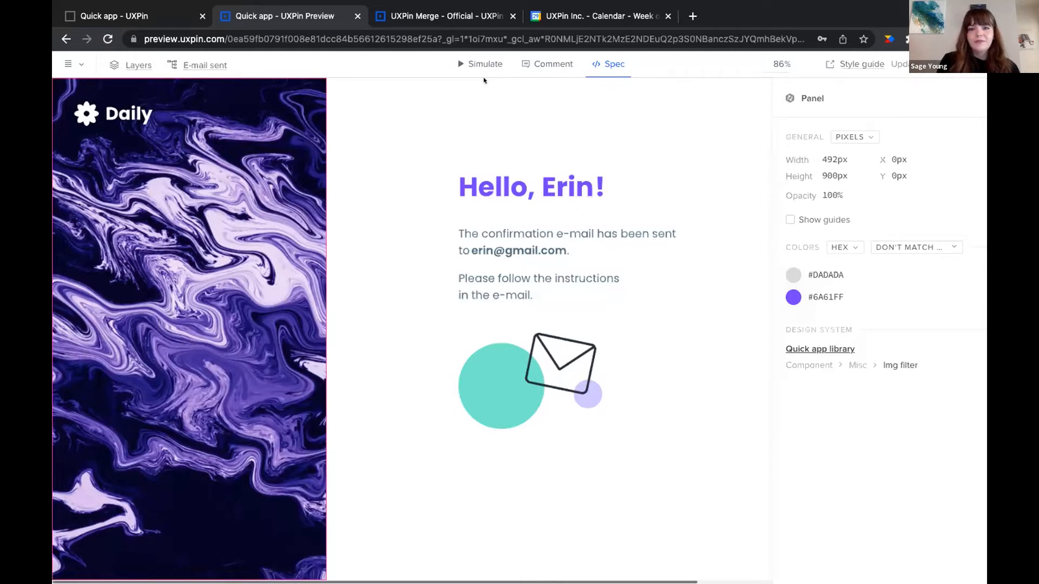
Simulate the card view prototype, favourite the first story card, and return to the editor
click(475, 70)
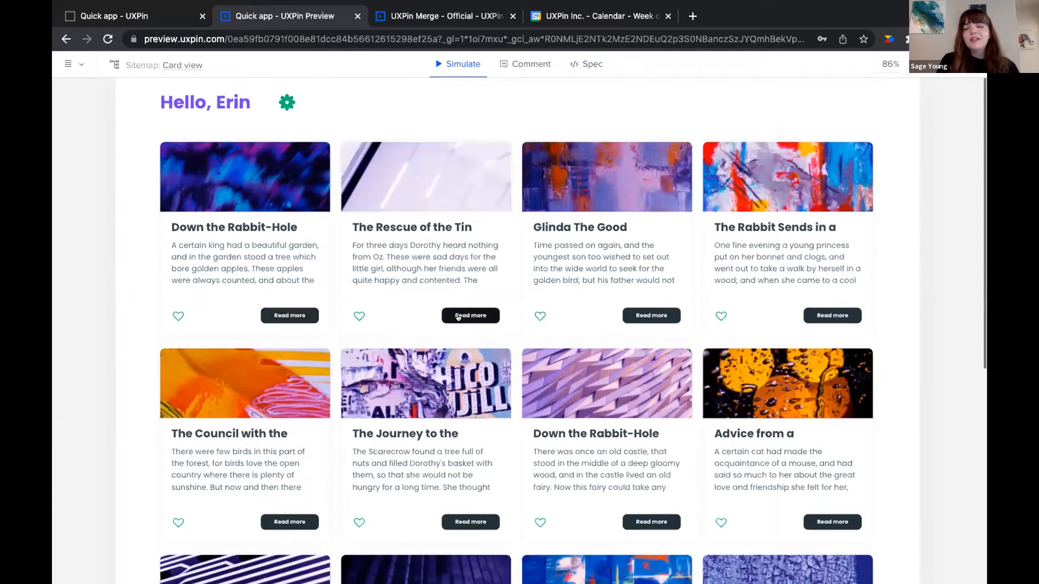
scroll(457, 317, down, 1)
click(177, 247)
scroll(252, 247, up, 1)
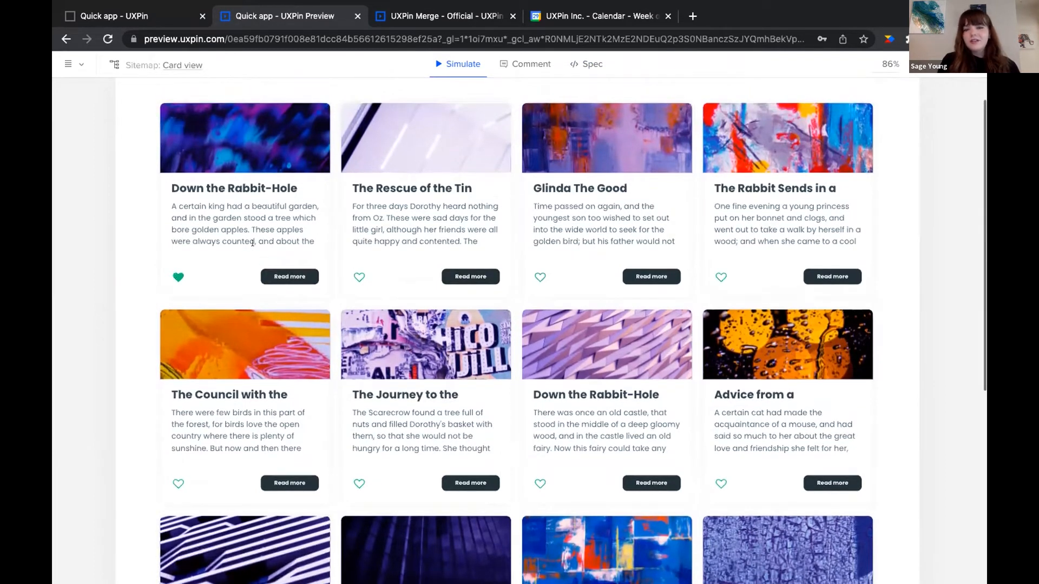
scroll(295, 318, up, 1)
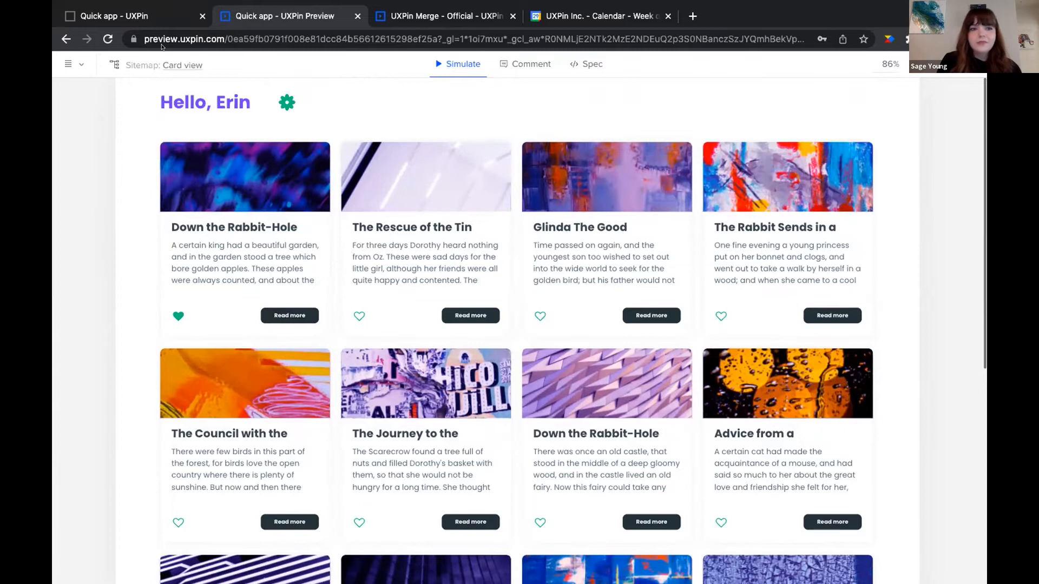
click(131, 17)
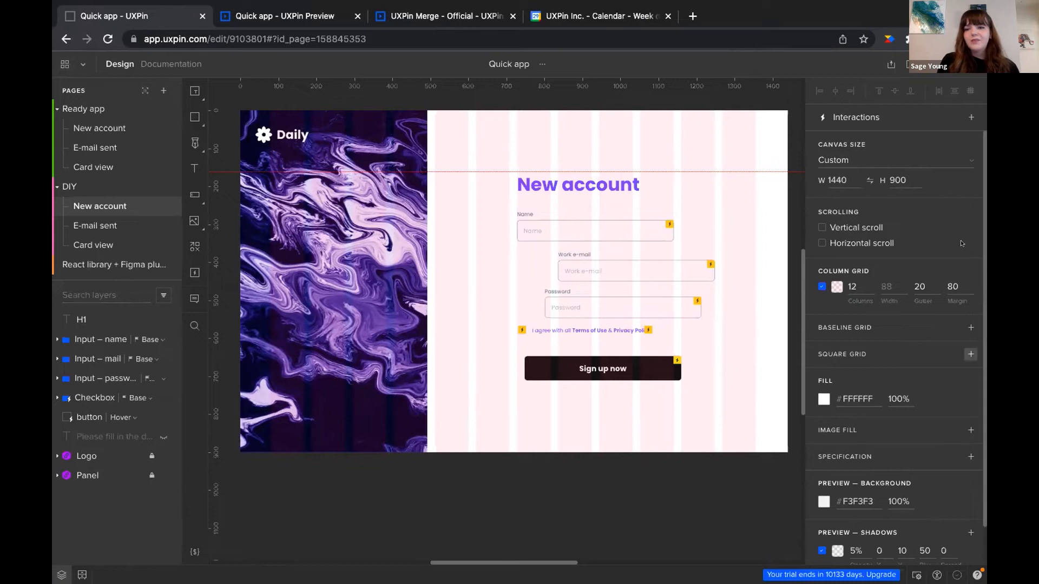
Check the Canvas Size presets and keep the Custom 1440×900 canvas size
scroll(885, 367, down, 1)
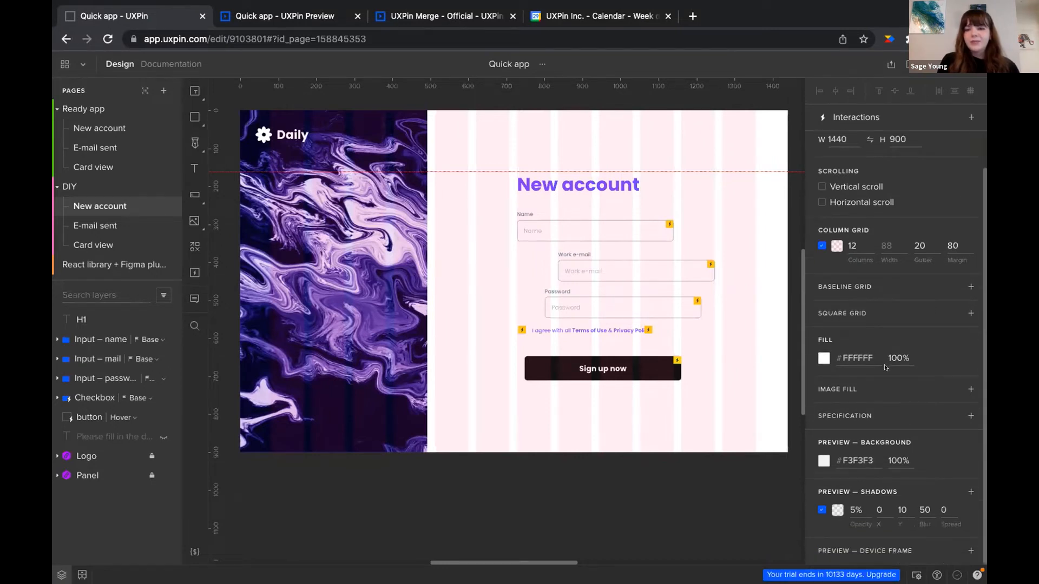
scroll(886, 367, up, 1)
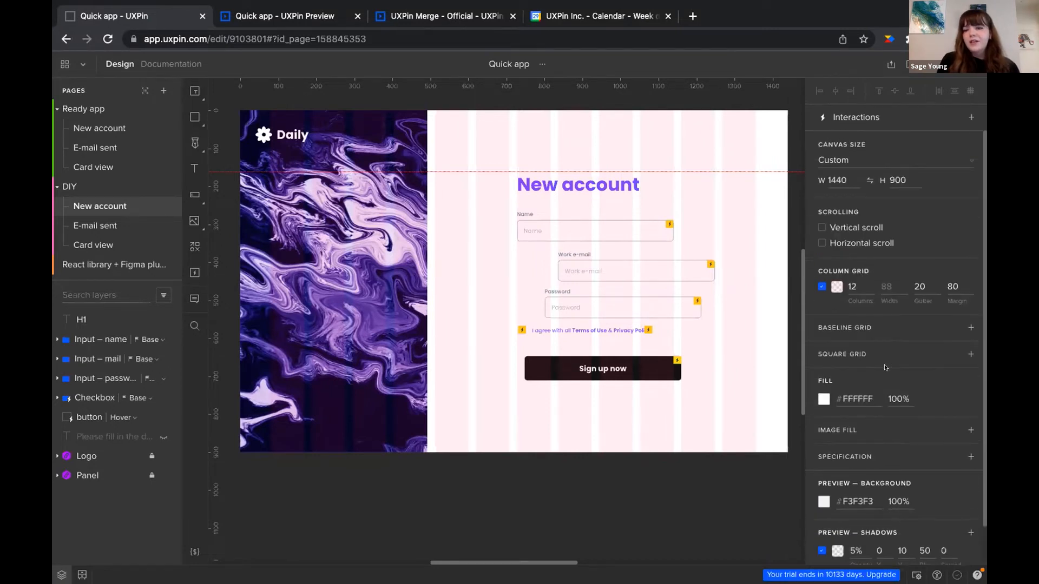
click(969, 161)
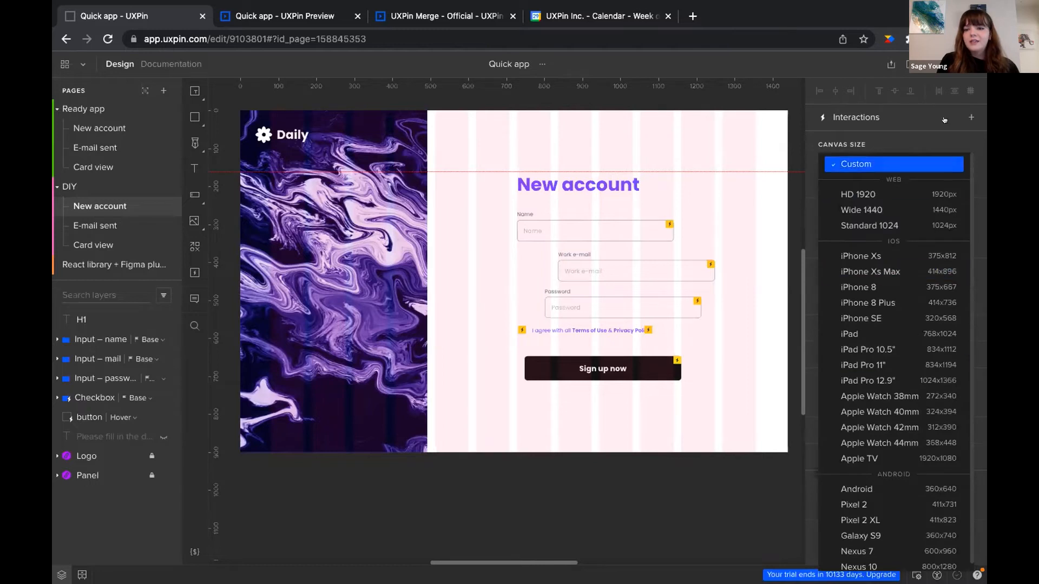
click(904, 125)
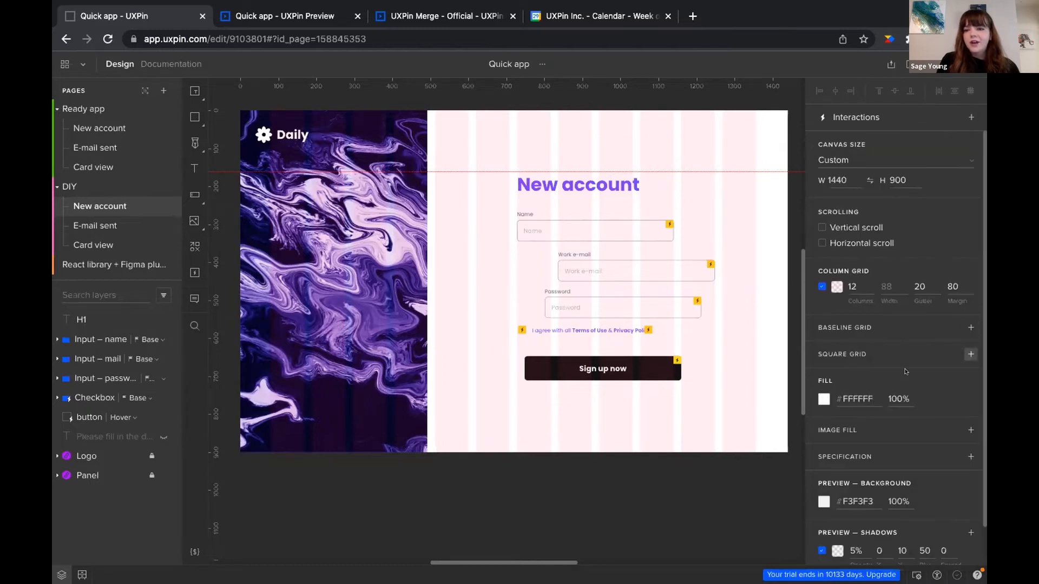
scroll(907, 372, down, 1)
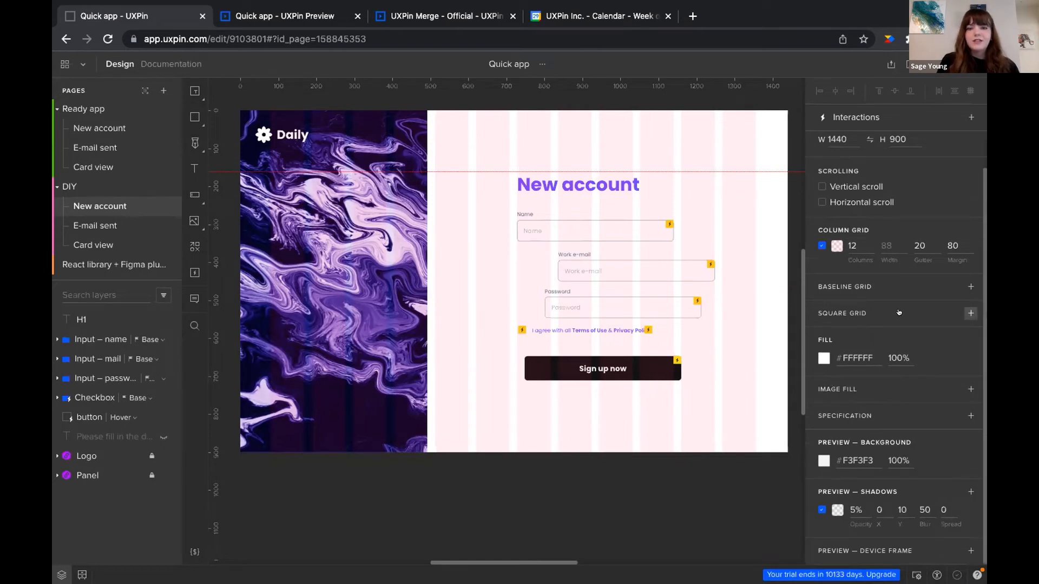
scroll(866, 379, up, 1)
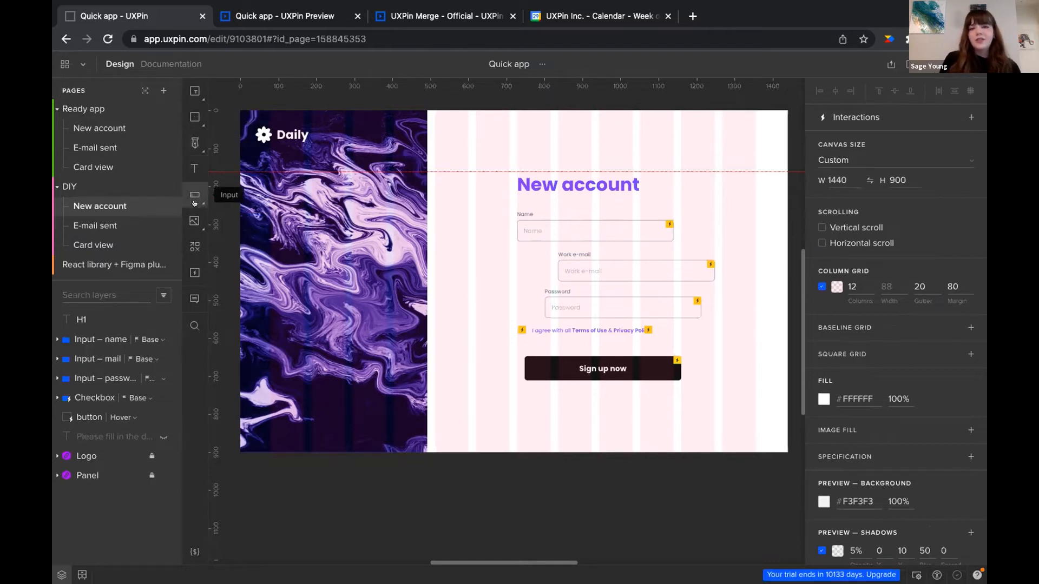
click(198, 204)
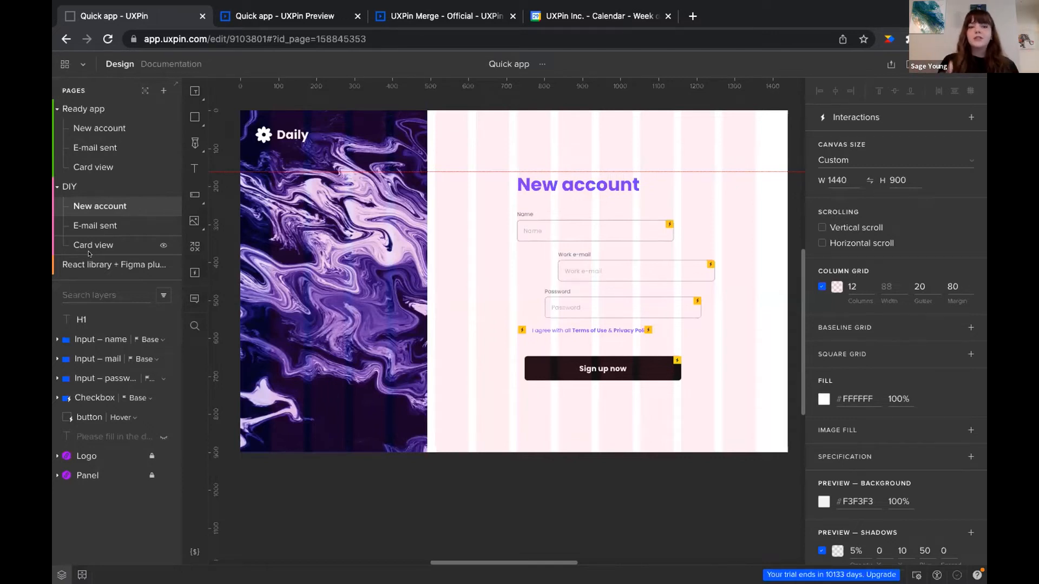
click(100, 226)
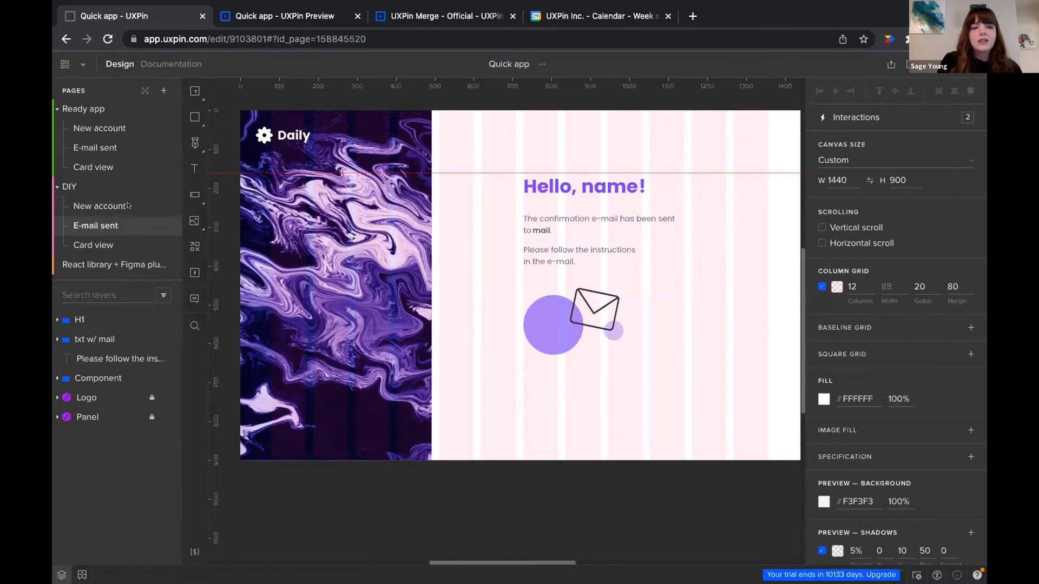
click(109, 206)
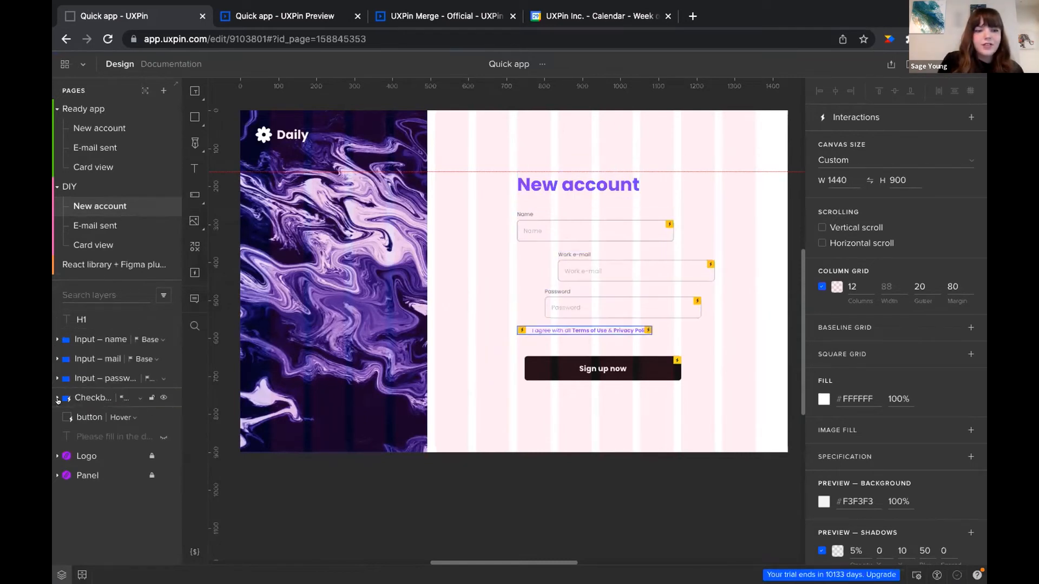
Load the Quick app library and browse its text styles, assets and components
click(80, 573)
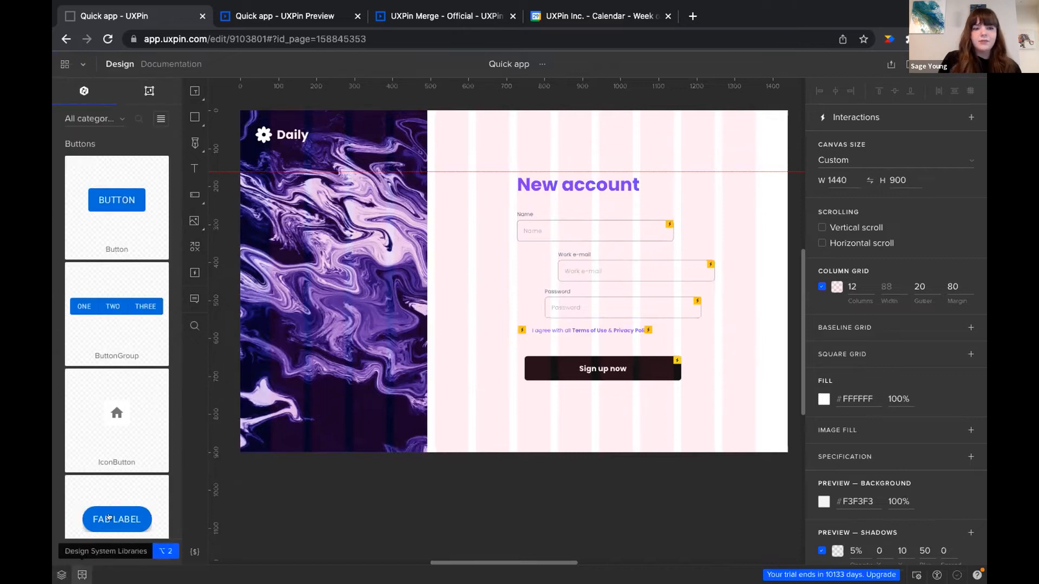
click(78, 552)
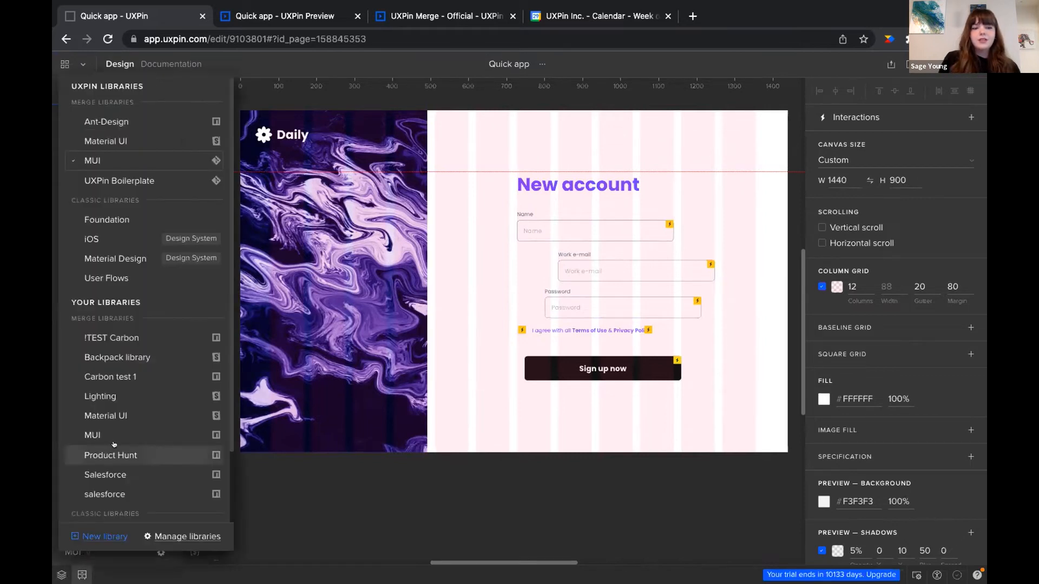
scroll(114, 444, down, 3)
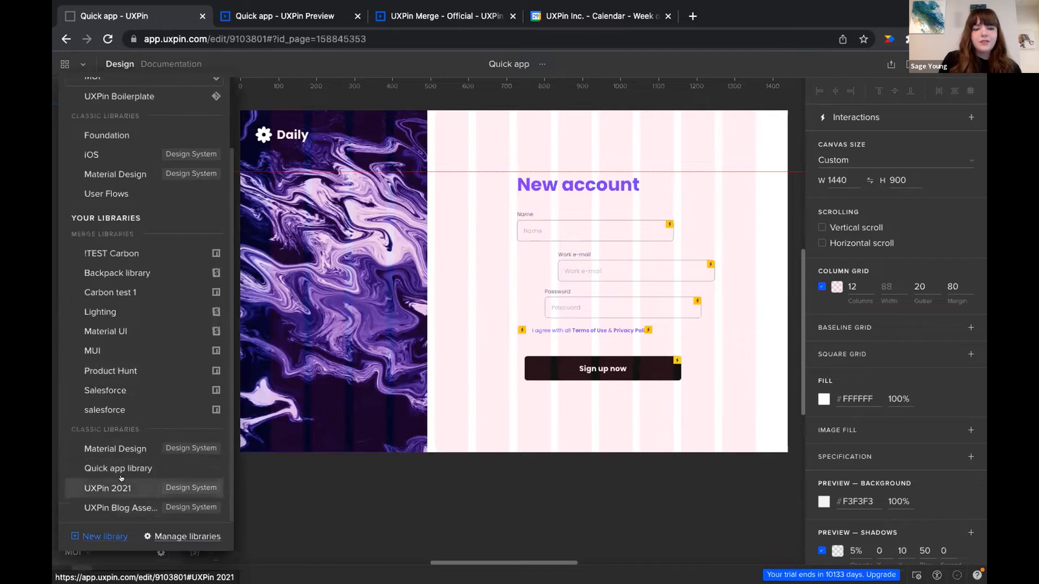
click(154, 469)
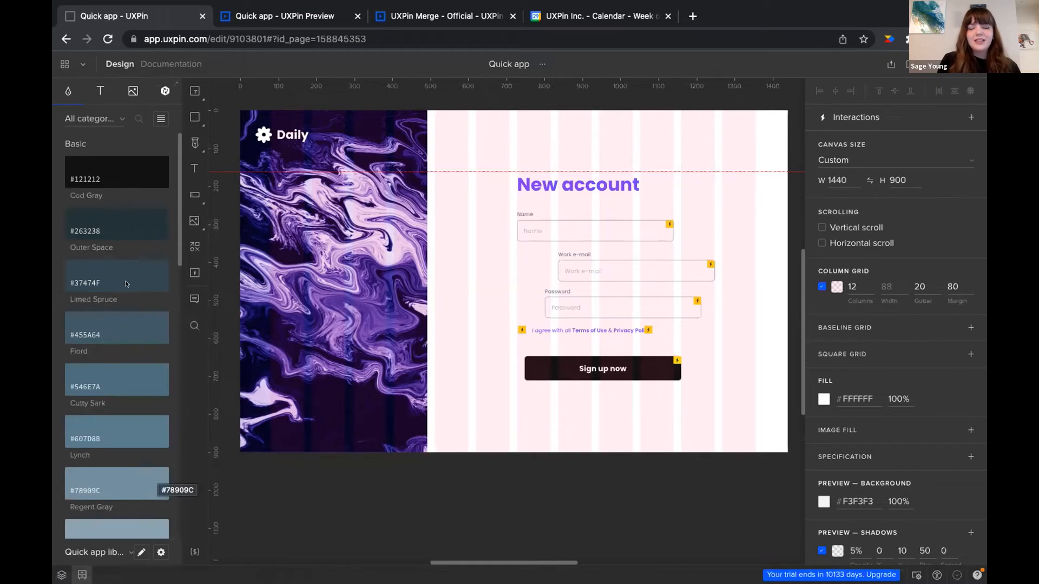
click(94, 91)
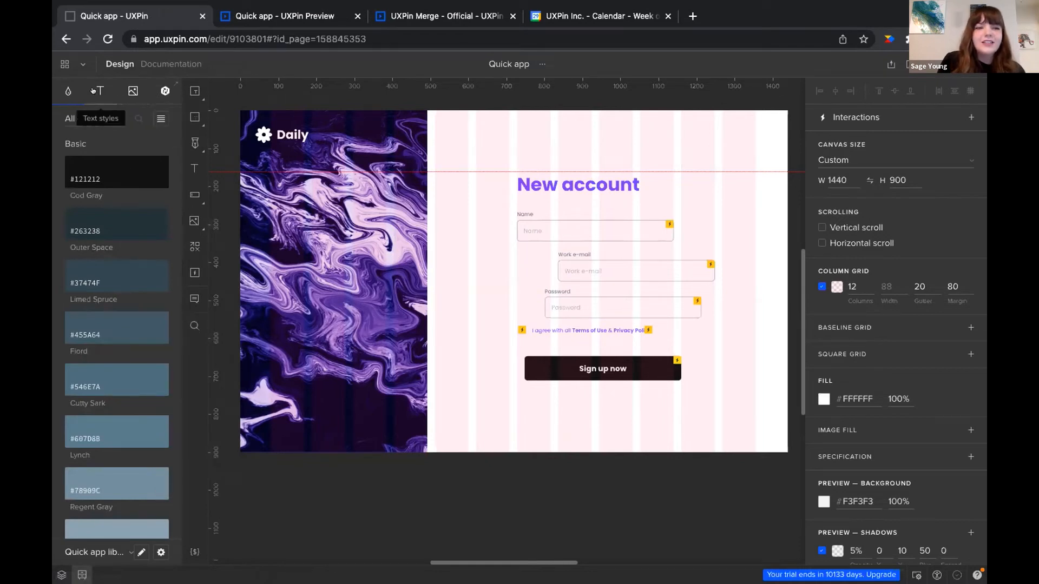
click(130, 92)
click(163, 92)
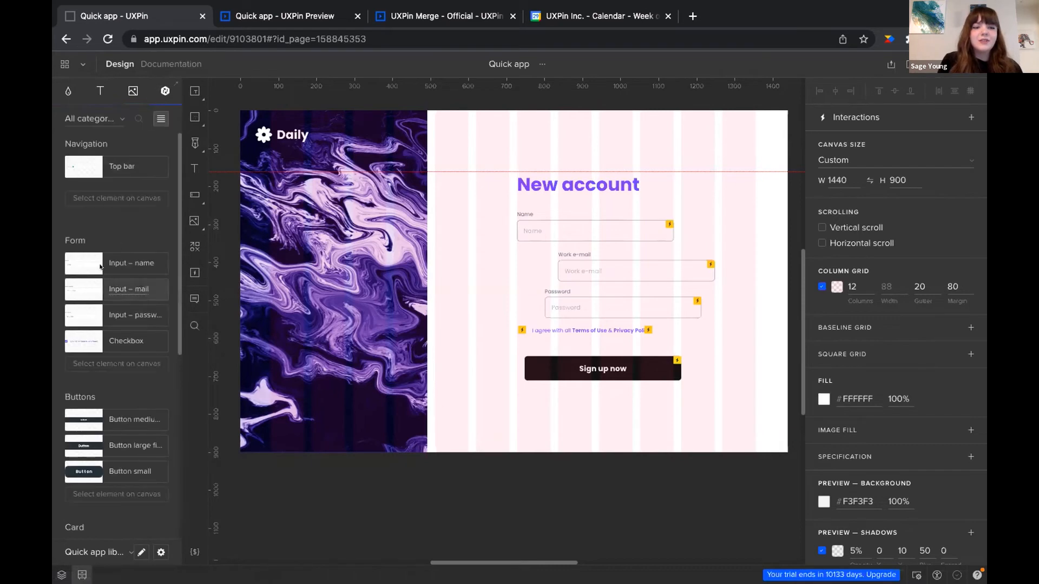
scroll(96, 277, down, 5)
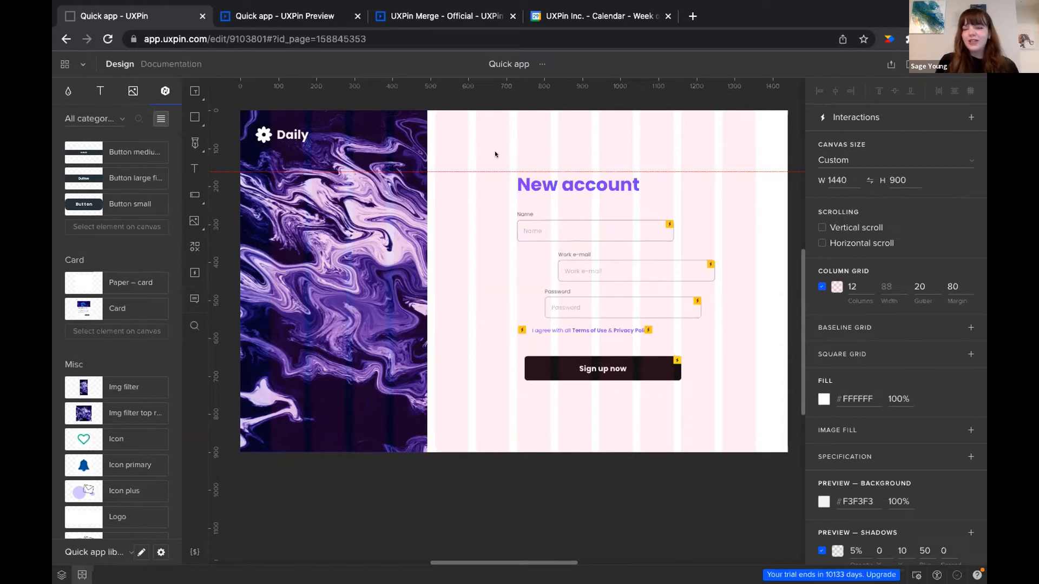
Select the sign-up form and apply auto layout, changing the gap to 10, then 20
mouse_move(498, 155)
mouse_down()
mouse_move(677, 244)
mouse_move(709, 341)
mouse_move(713, 404)
mouse_move(730, 411)
mouse_up()
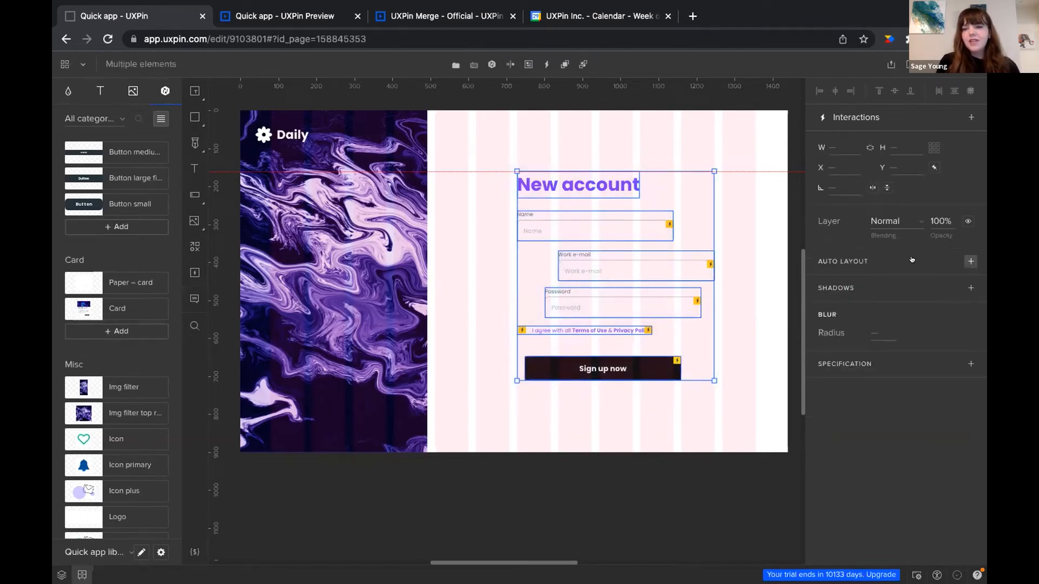
click(972, 262)
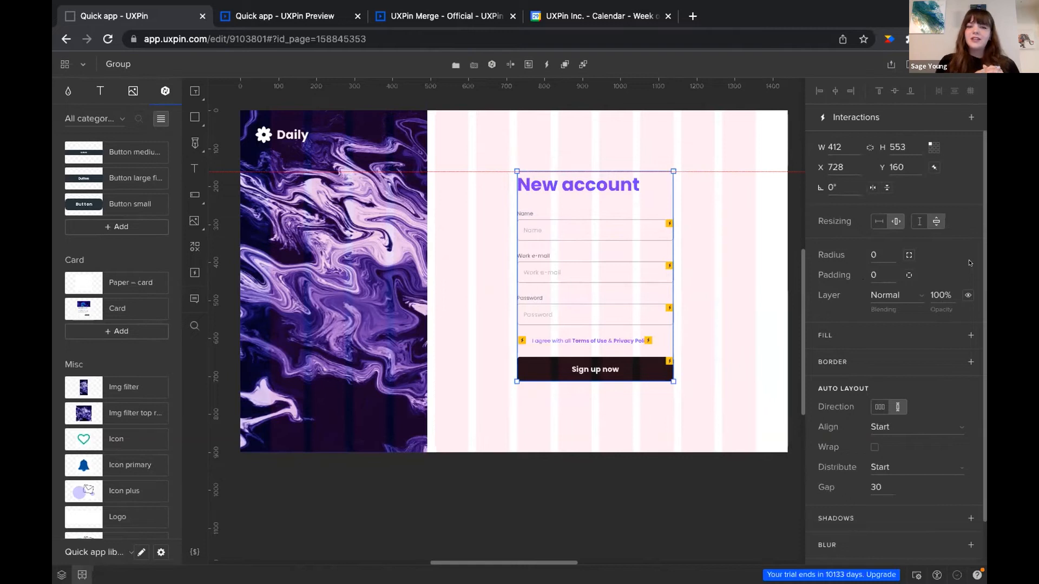
scroll(971, 362, down, 2)
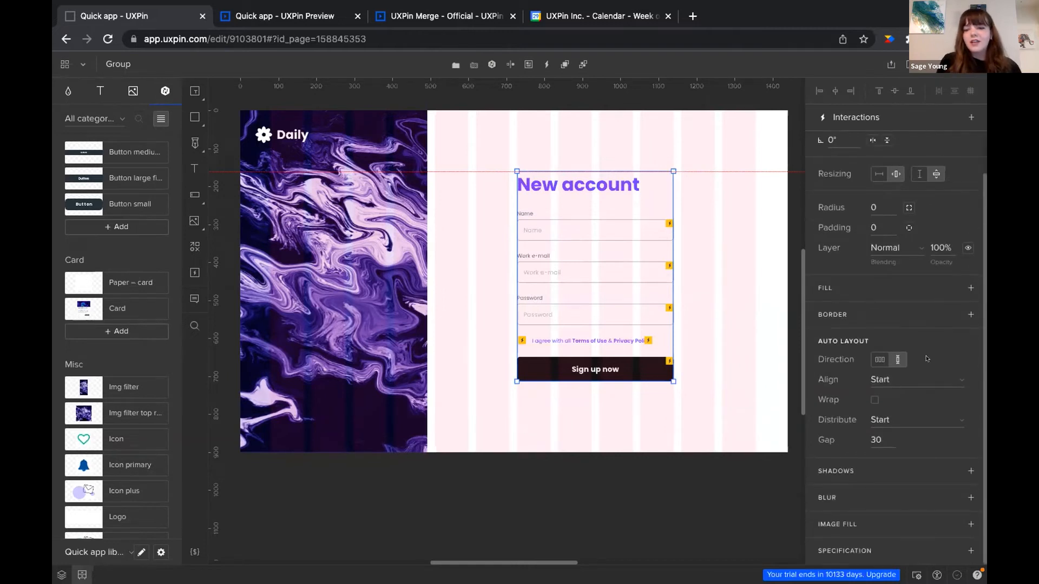
drag(875, 436, 889, 434)
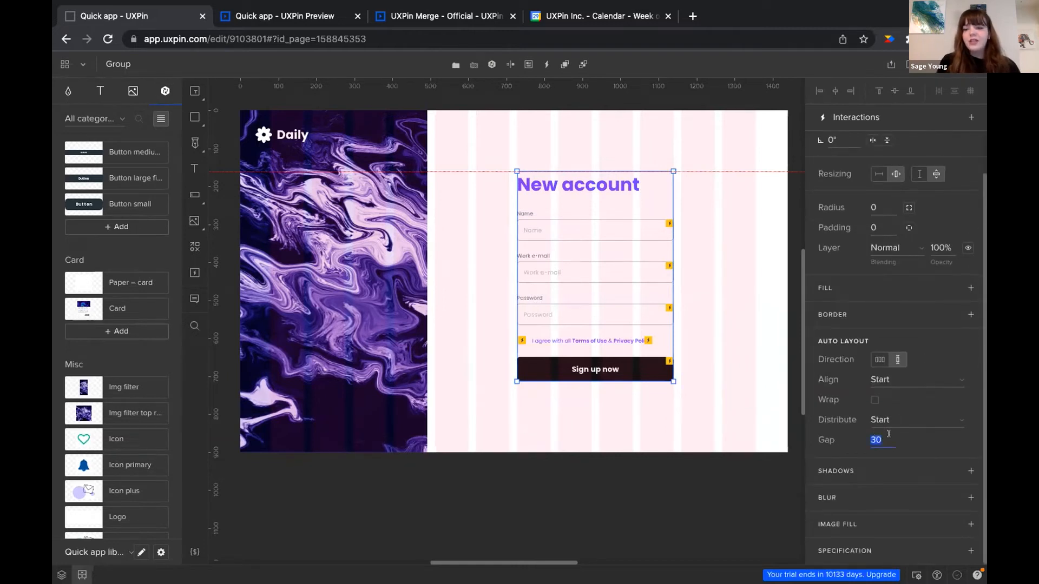
text(10)
key(Return)
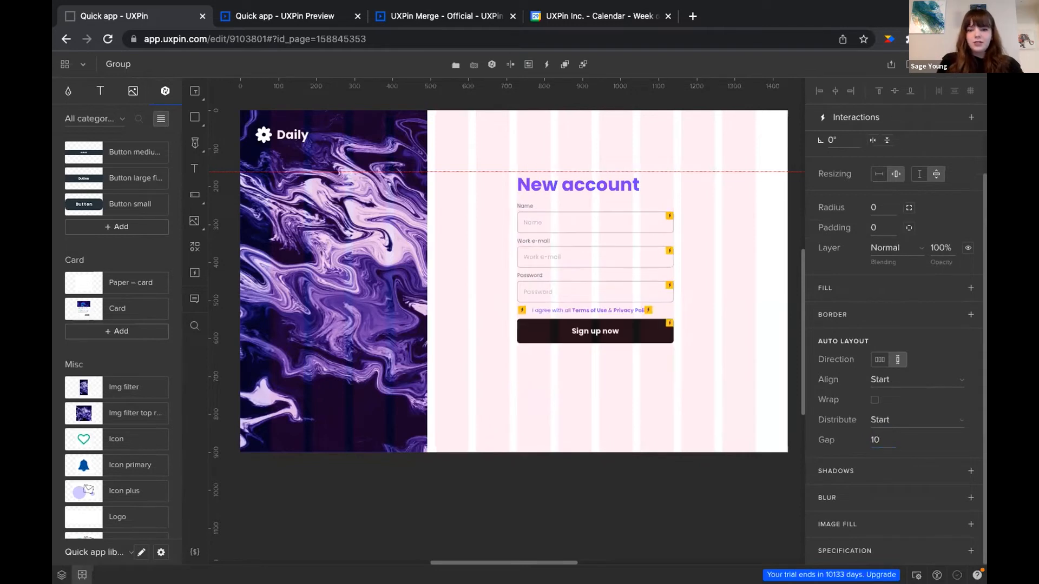
click(885, 435)
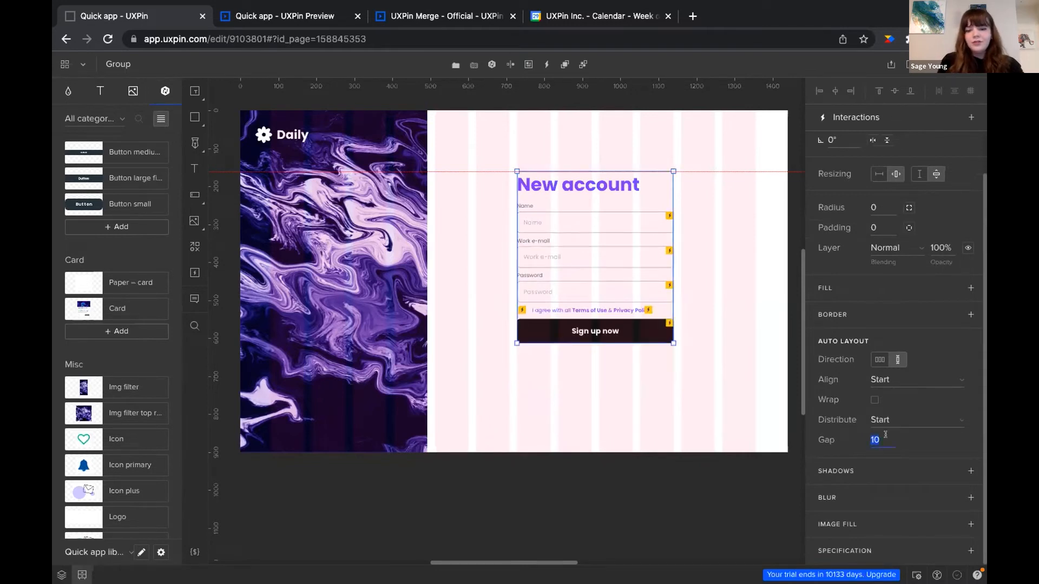
text(20)
key(Return)
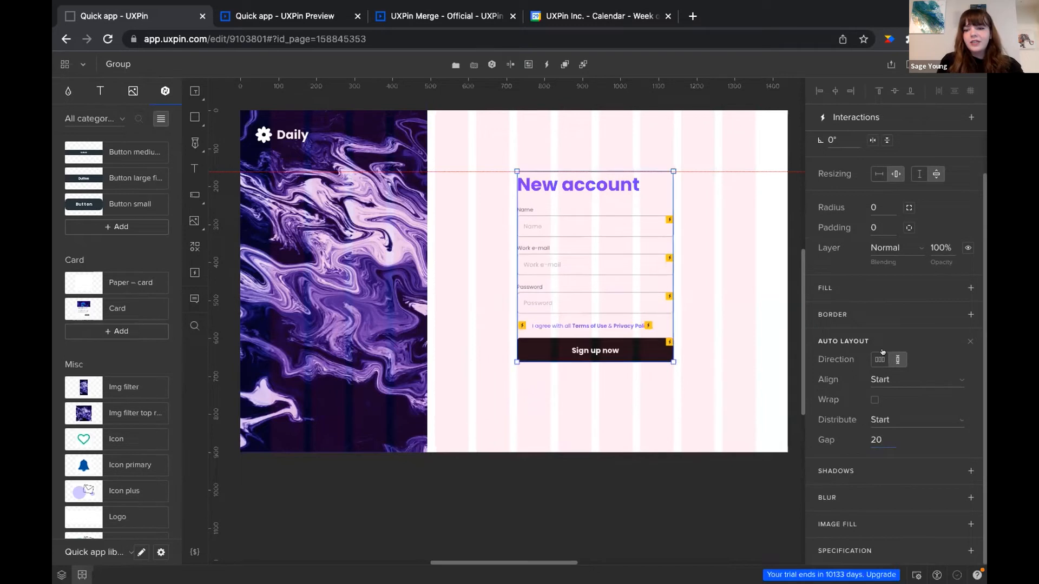
Try horizontal then vertical direction, then remove auto layout from the form group
click(878, 357)
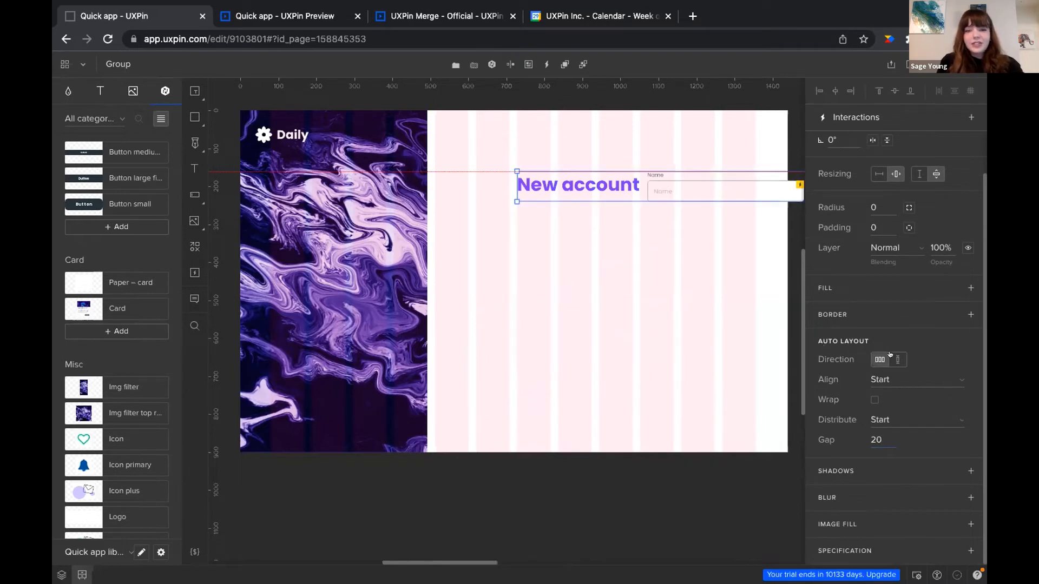
click(894, 359)
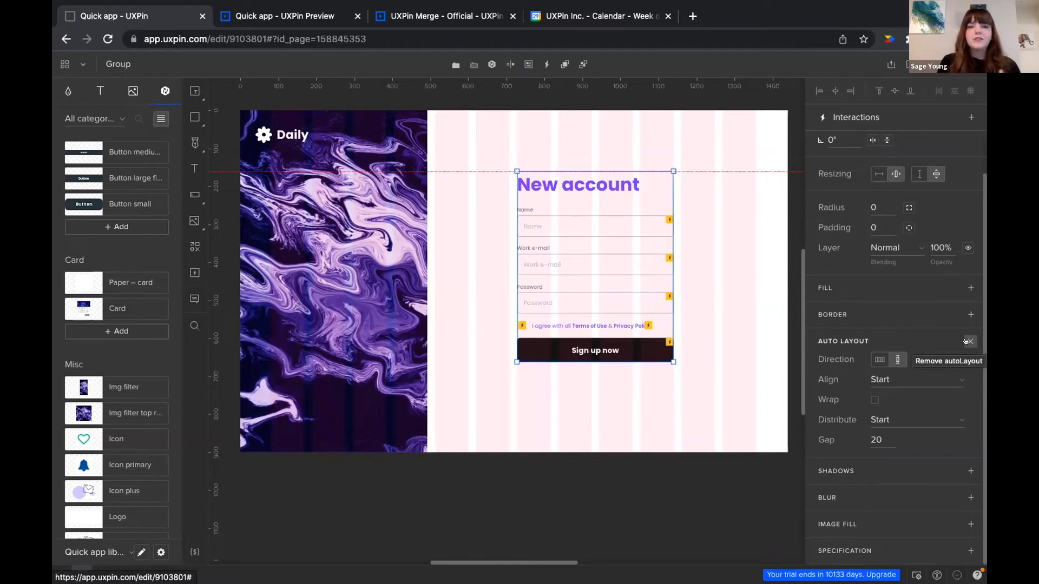
click(966, 341)
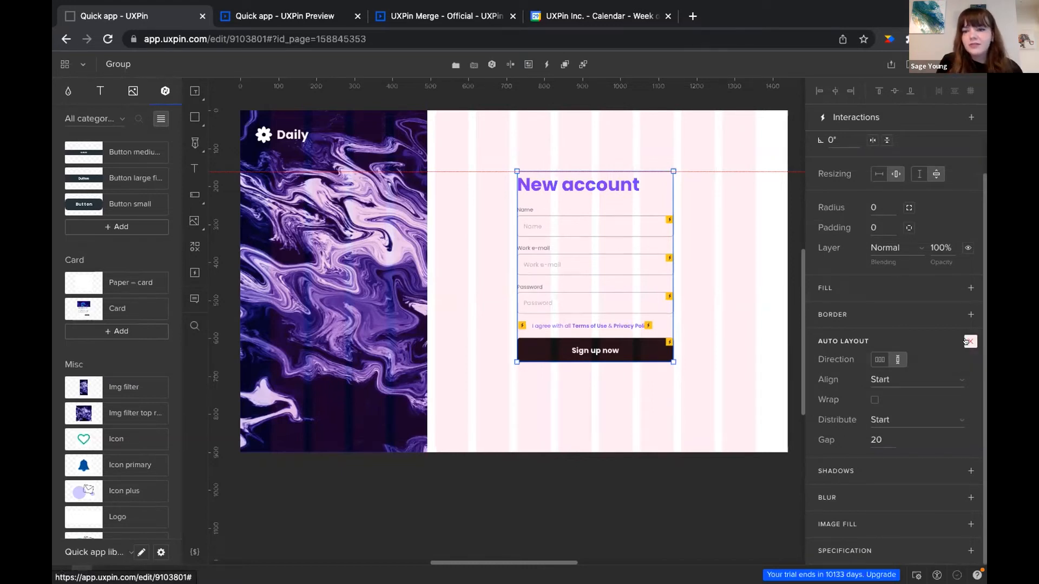
Select the Sign up now button, view its interactions, and list the name and mail variables
double_click(554, 219)
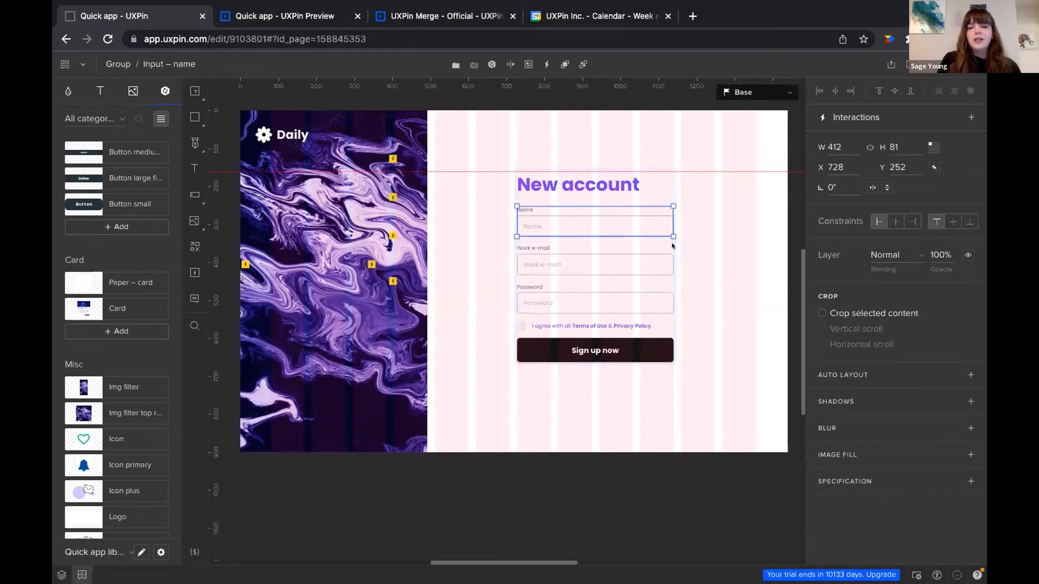
click(697, 265)
click(586, 351)
click(586, 352)
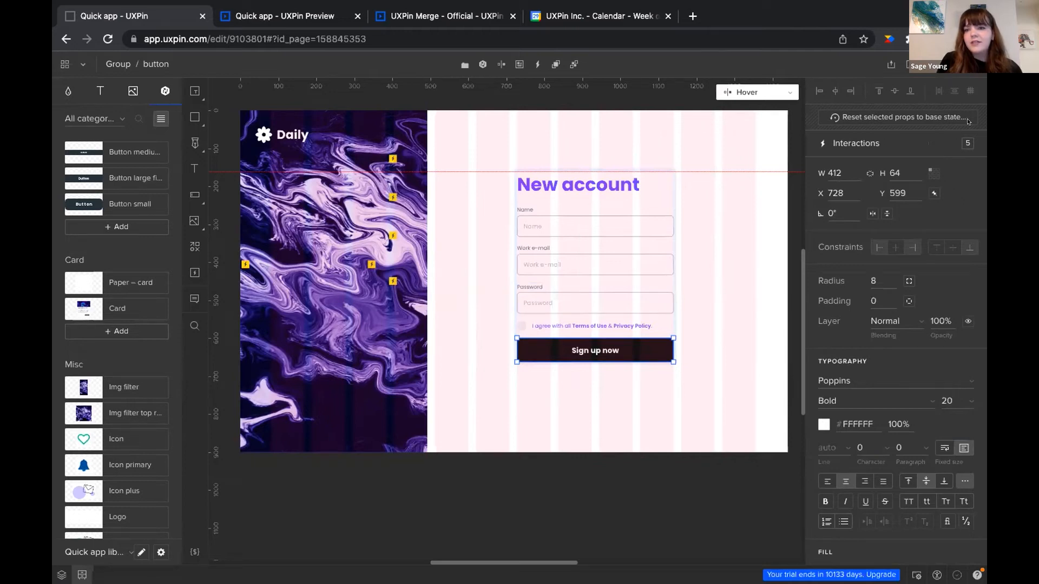
click(894, 142)
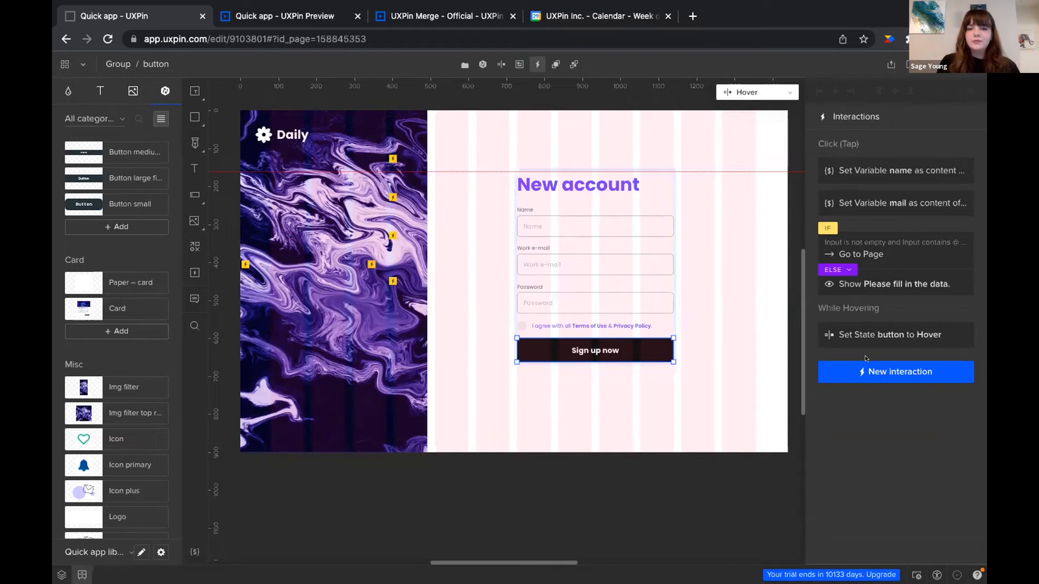
click(183, 551)
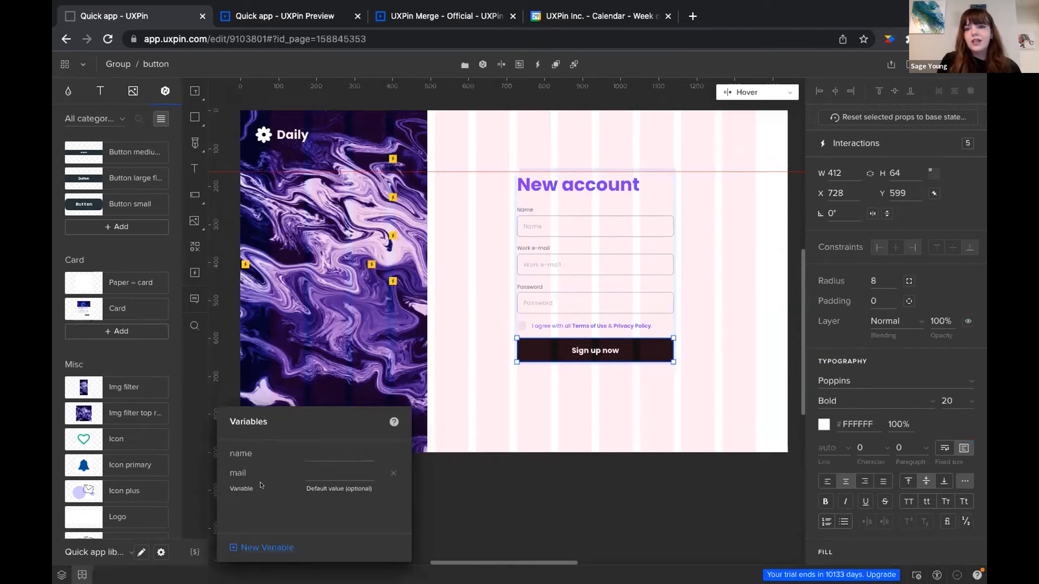
Start a new variable but dismiss the Variables panel, then reselect the Sign up now button
click(250, 546)
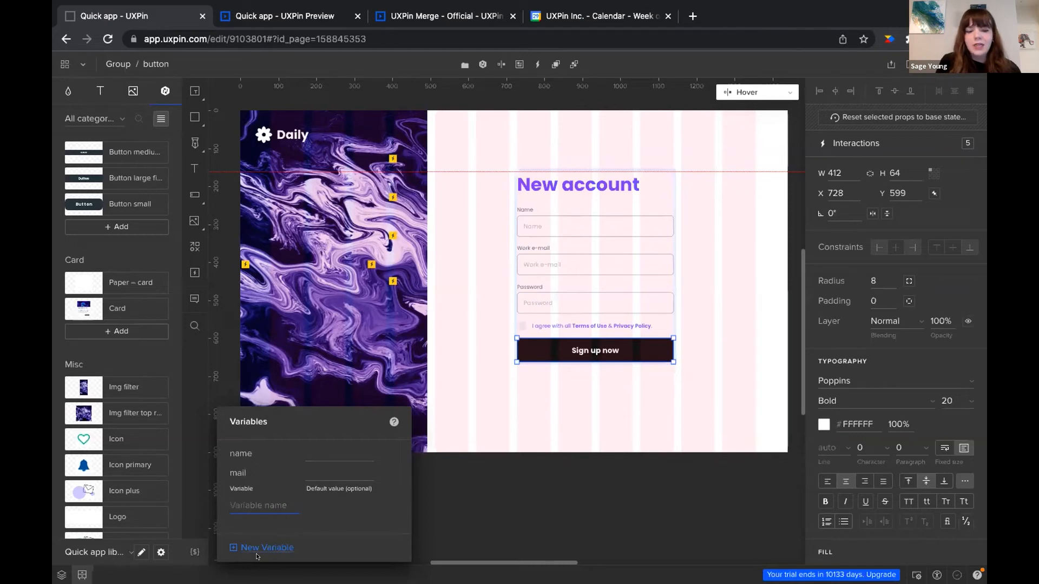
click(453, 521)
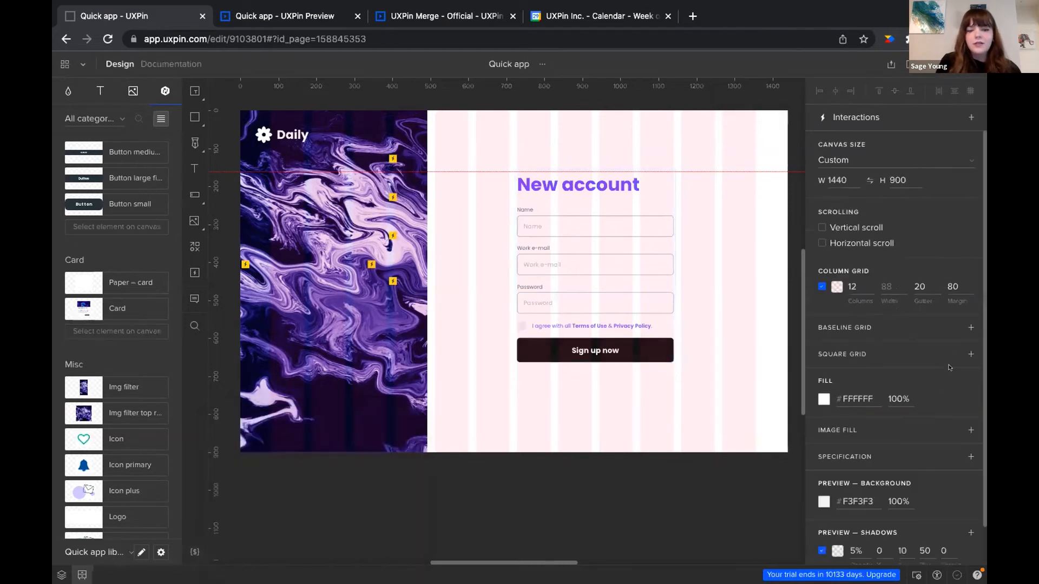
double_click(596, 347)
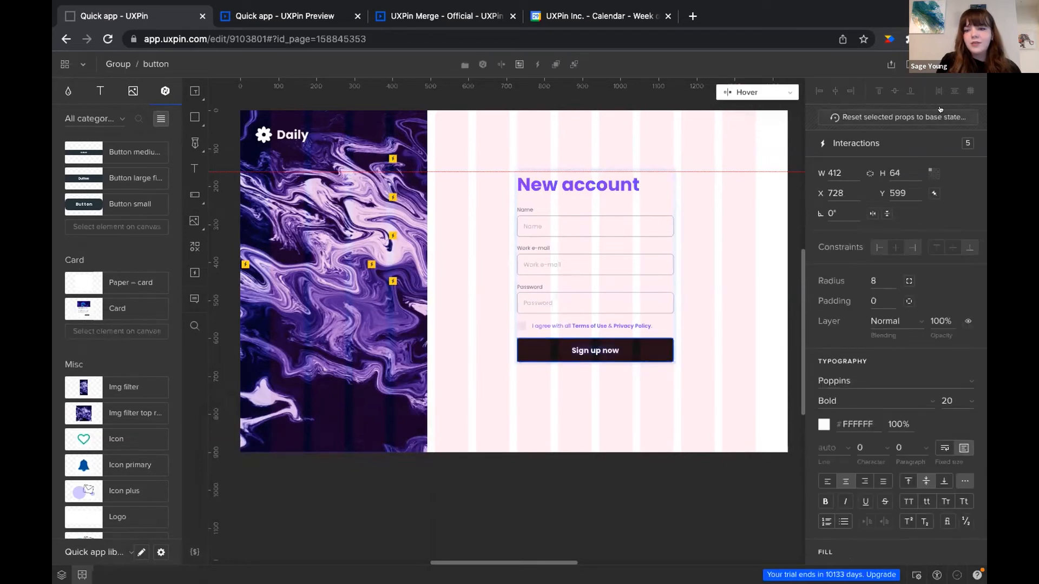
Inspect the Sign up now button's Set Variable interaction for the name, closing it unchanged
click(911, 145)
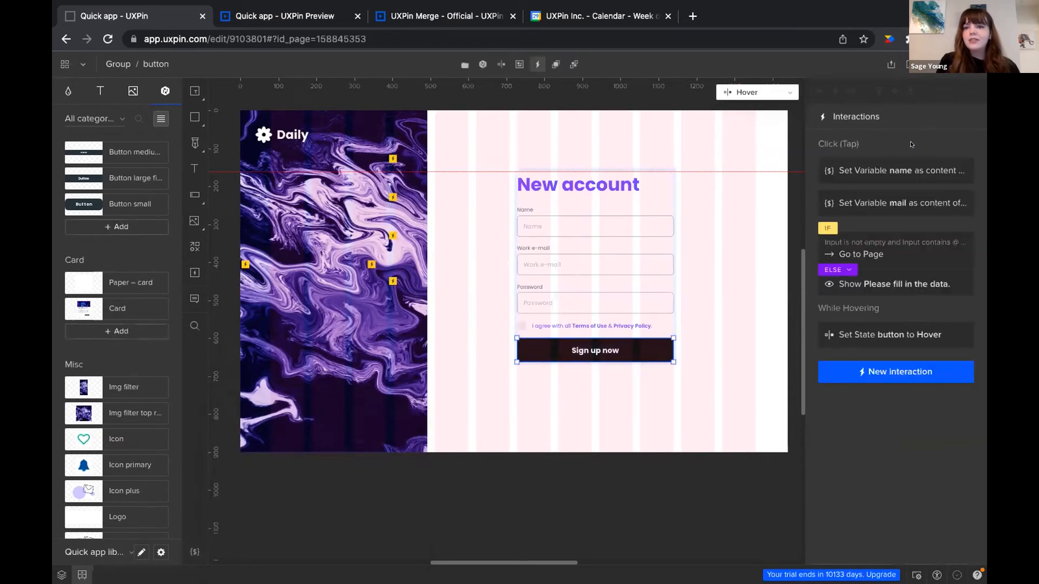
click(873, 172)
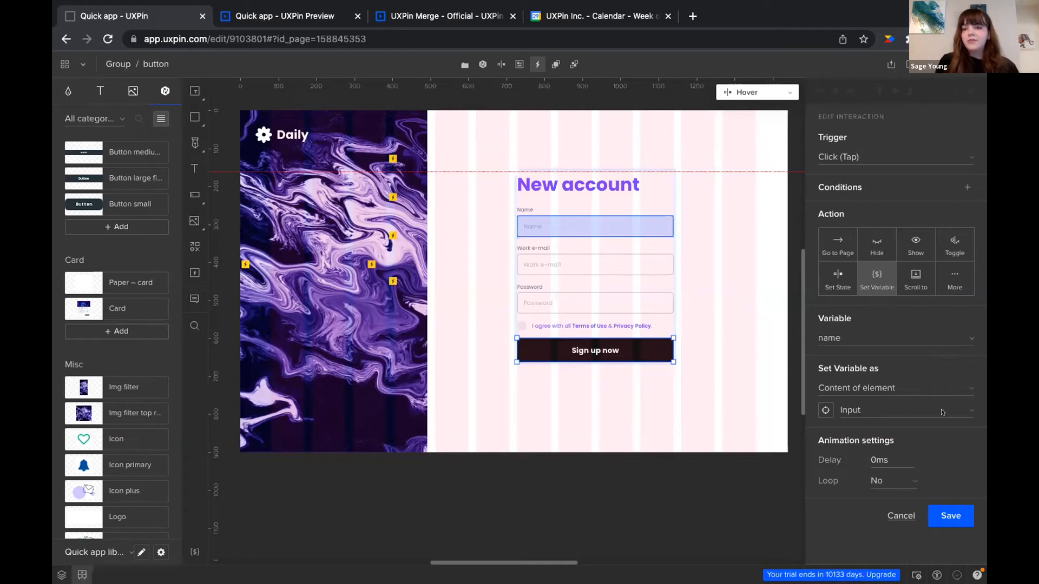
click(901, 516)
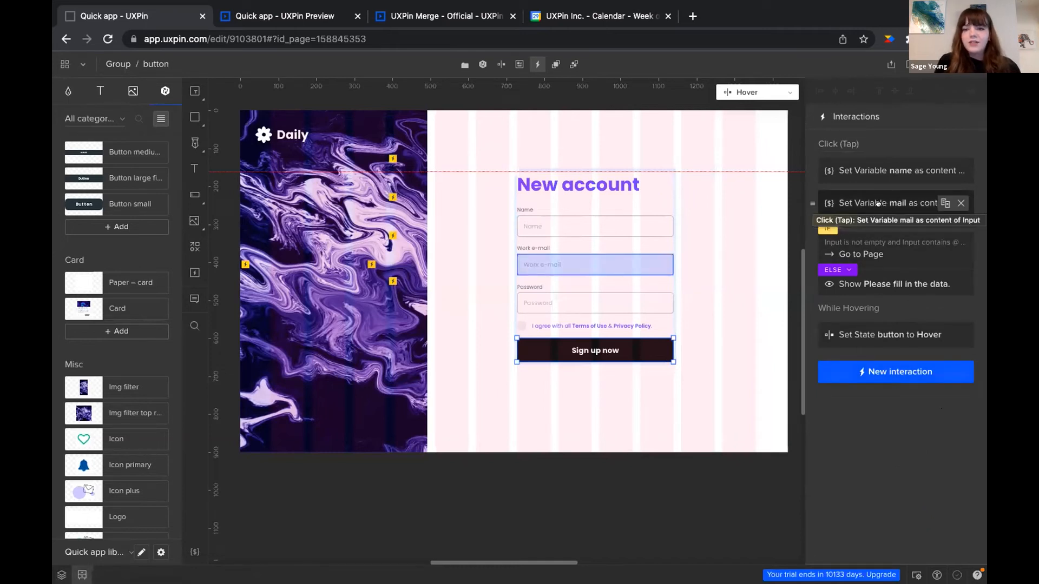
Inspect the IF Go to Page interaction and its Input is not empty condition without saving
click(891, 245)
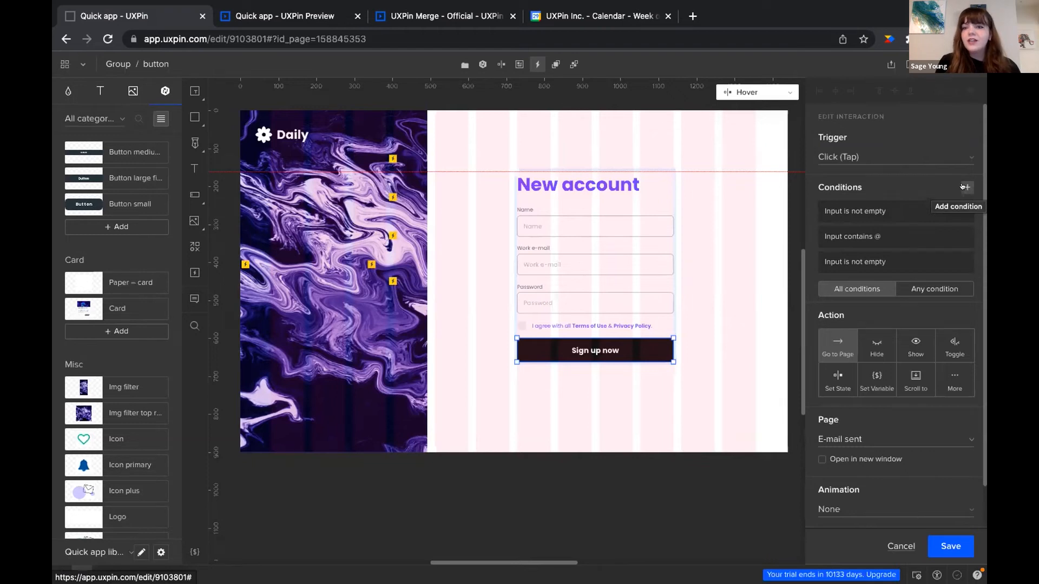
click(901, 214)
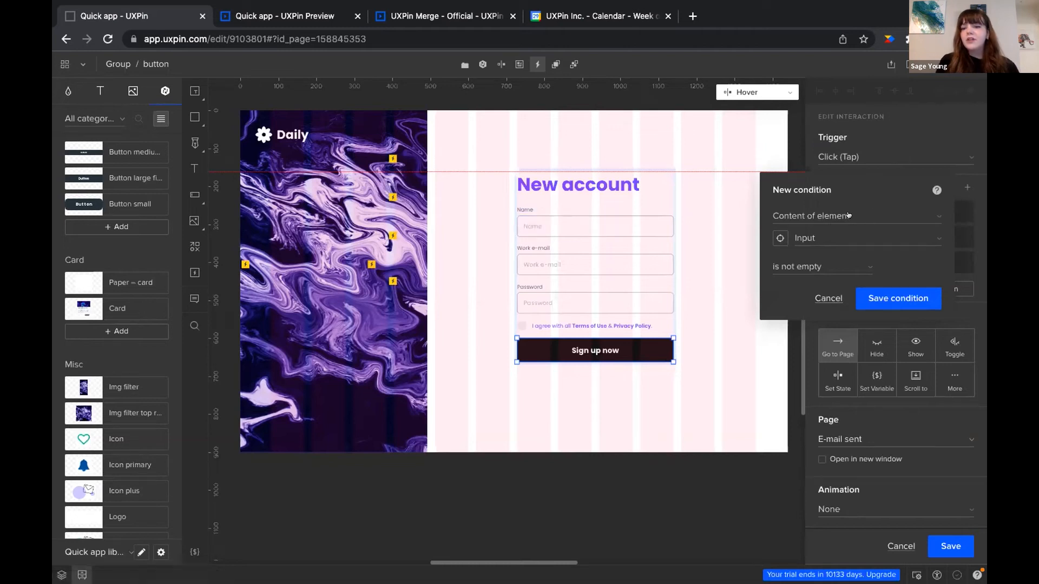
click(821, 299)
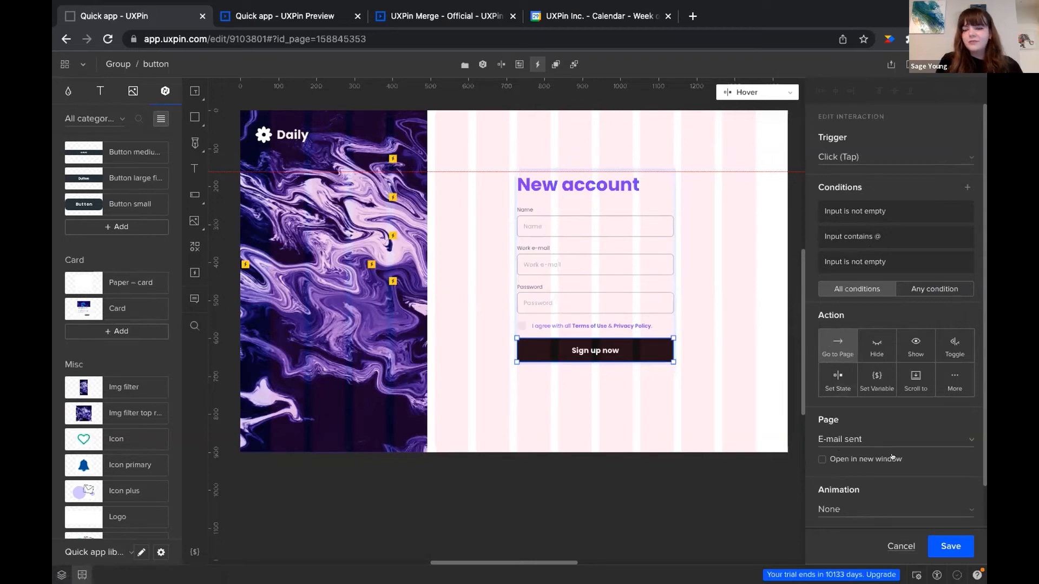
click(891, 546)
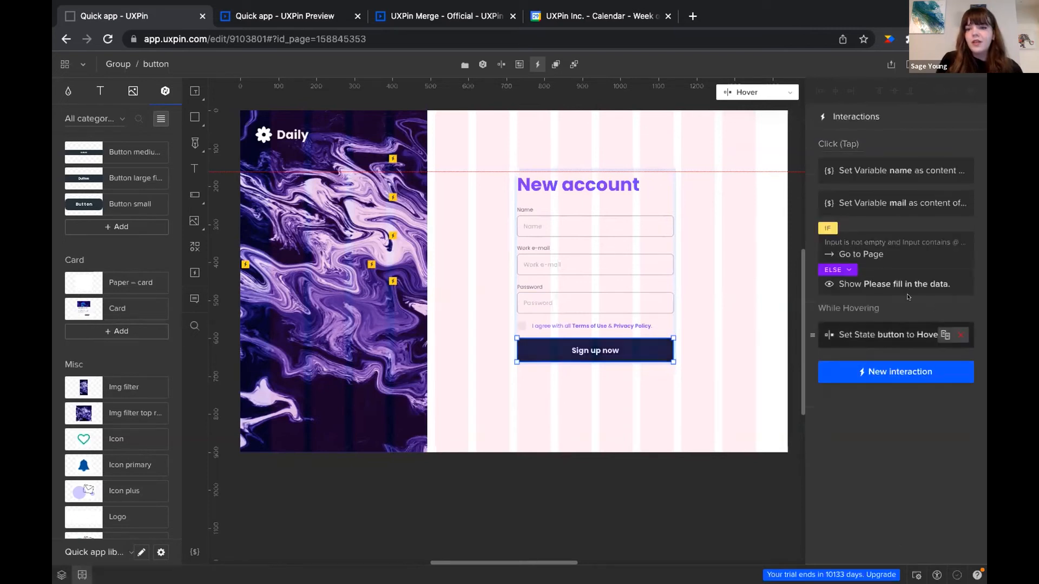
Inspect the ELSE Show action for 'Please fill in the data.' and deselect to show New account page settings
click(882, 282)
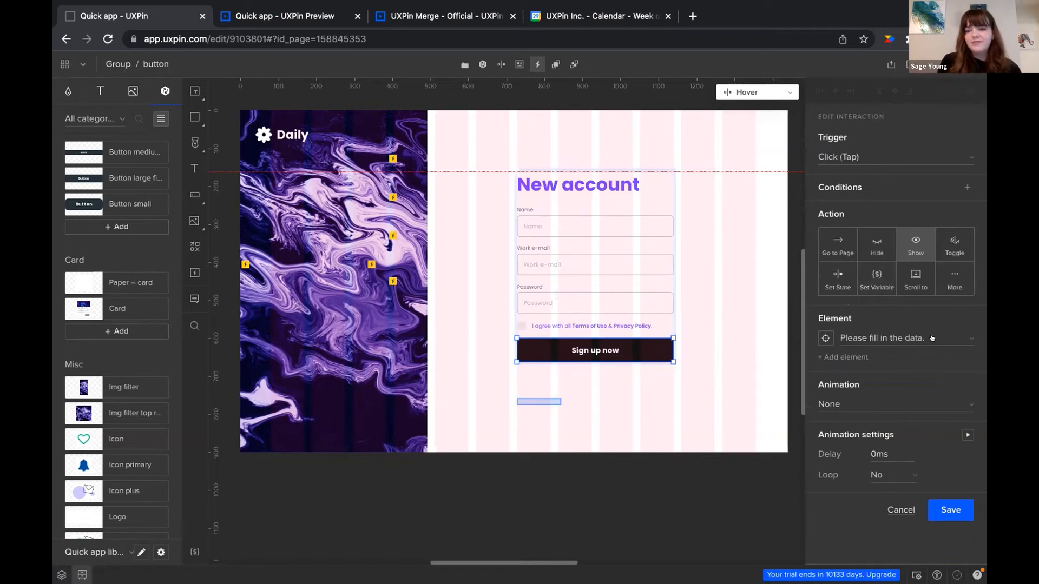
click(901, 510)
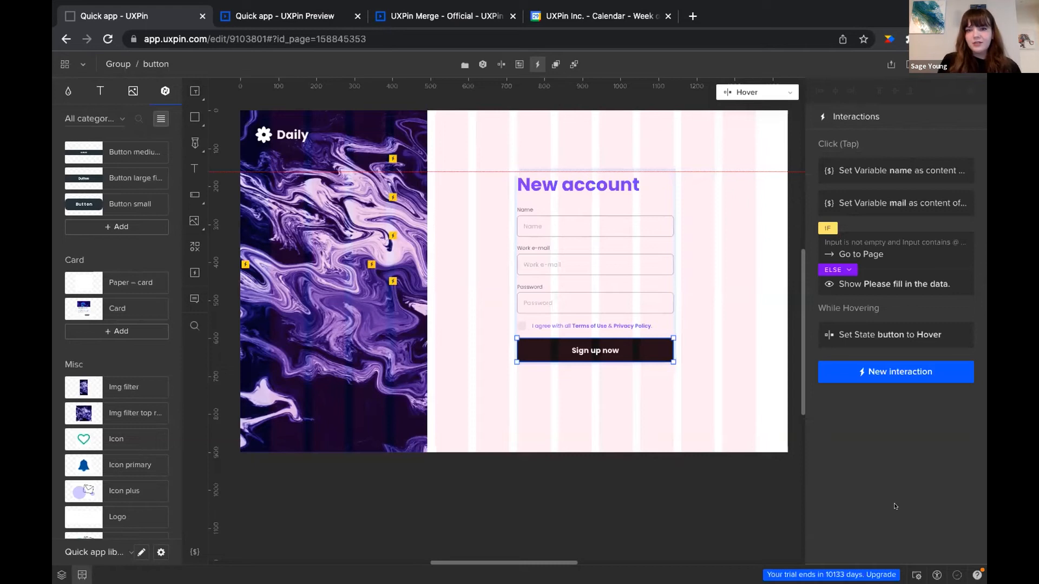
click(651, 393)
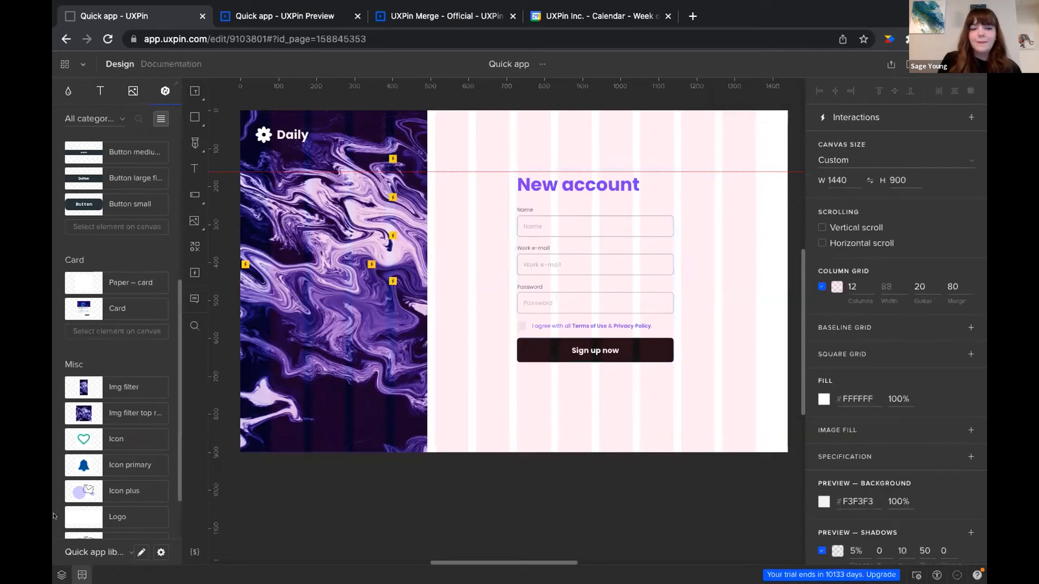
Open the DIY E-mail sent page from Pages & Layers and select its Hello, name! heading
click(60, 572)
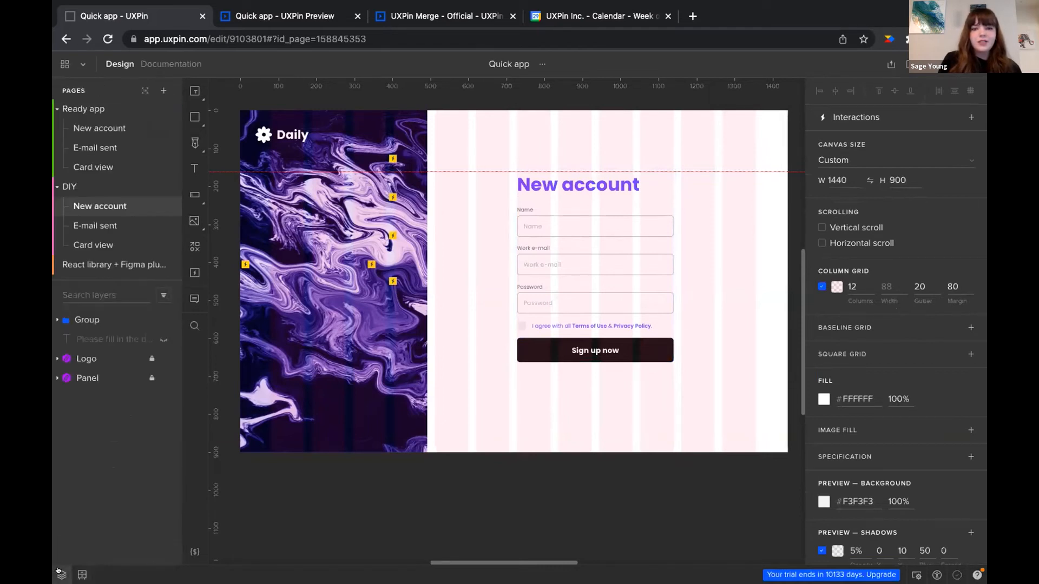
click(98, 226)
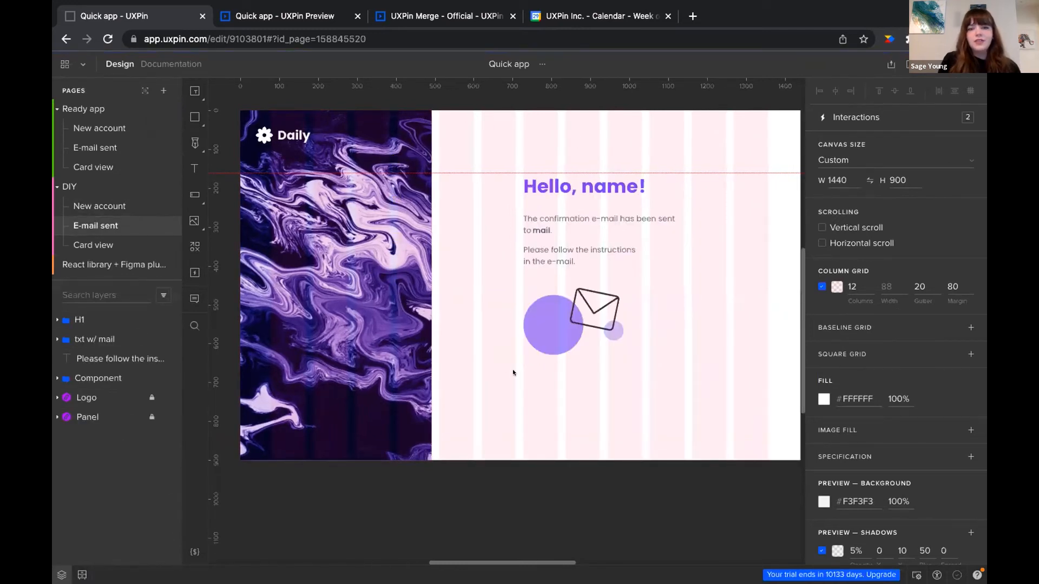
click(593, 191)
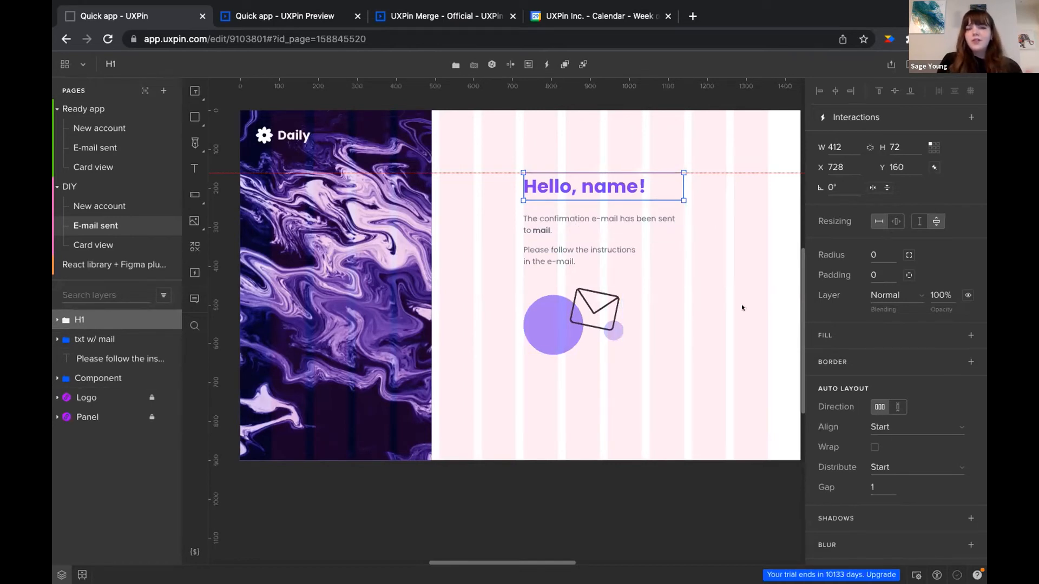
Toggle the column grid off and on, and drag the red guide up to the artboard's top edge
click(742, 286)
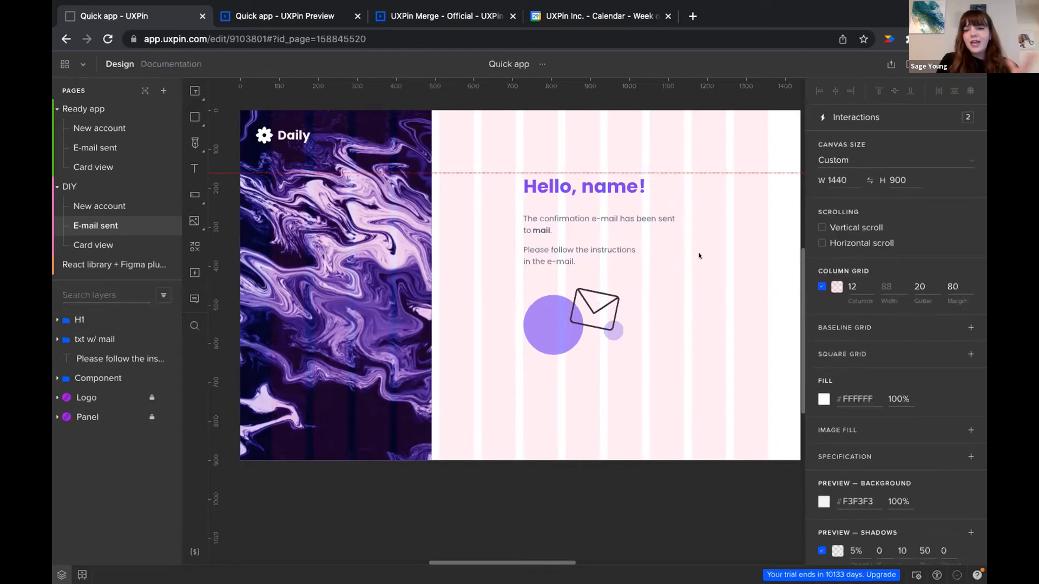
click(818, 282)
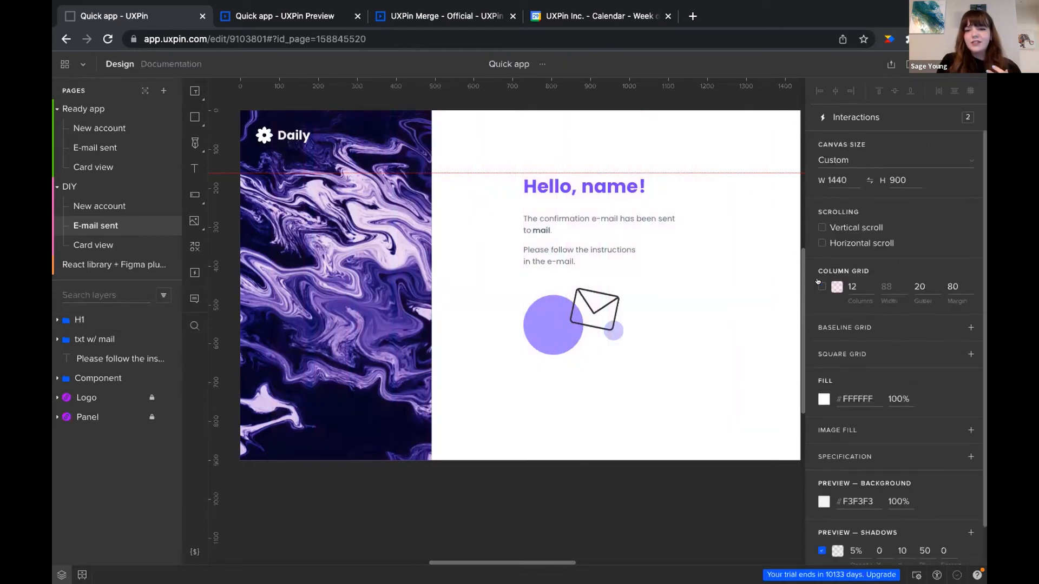
click(818, 283)
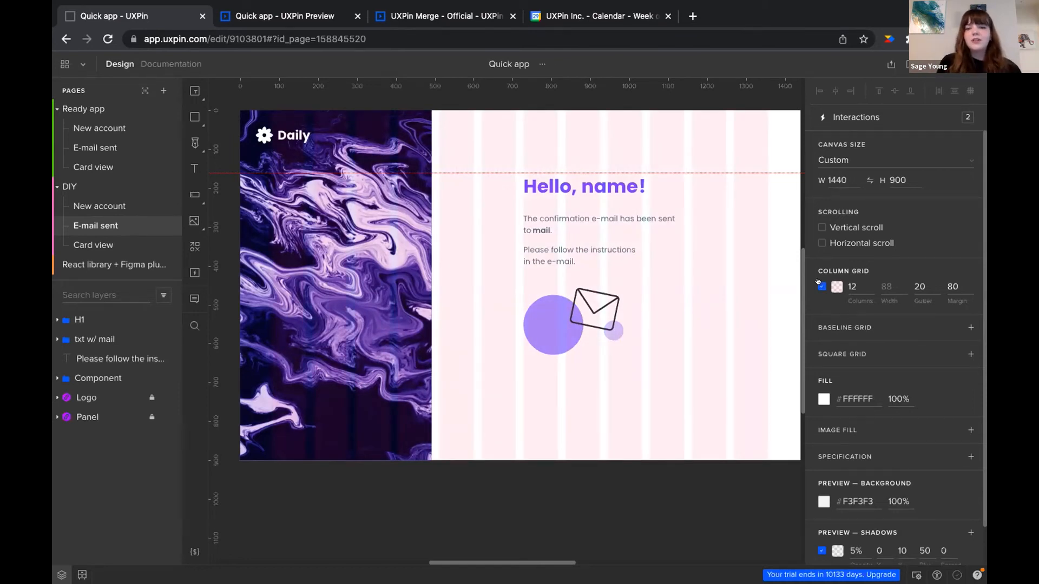
drag(763, 169, 748, 145)
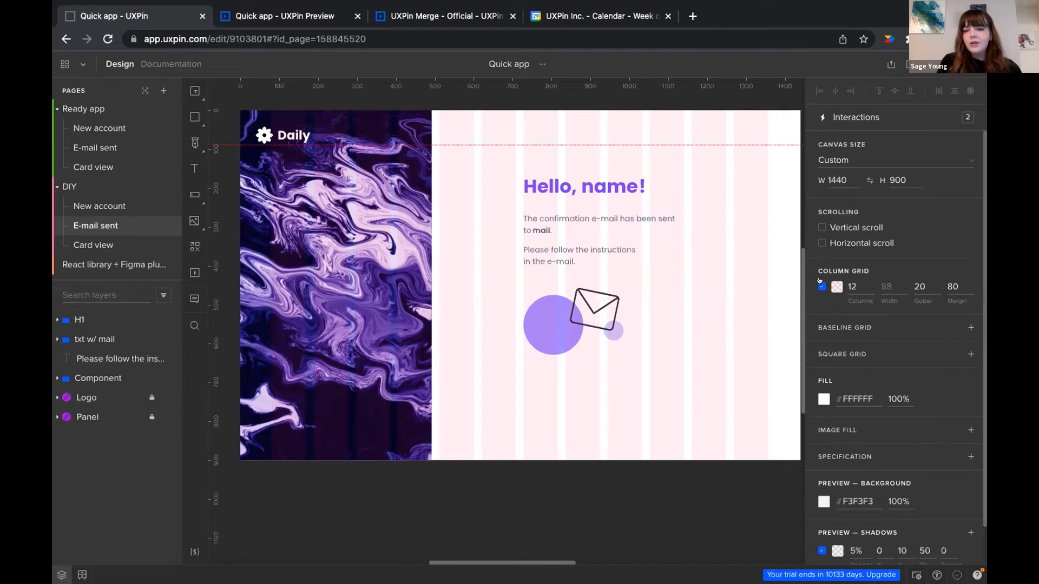
Add then remove the Baseline and Square grids, keeping only the 12-column grid
click(970, 328)
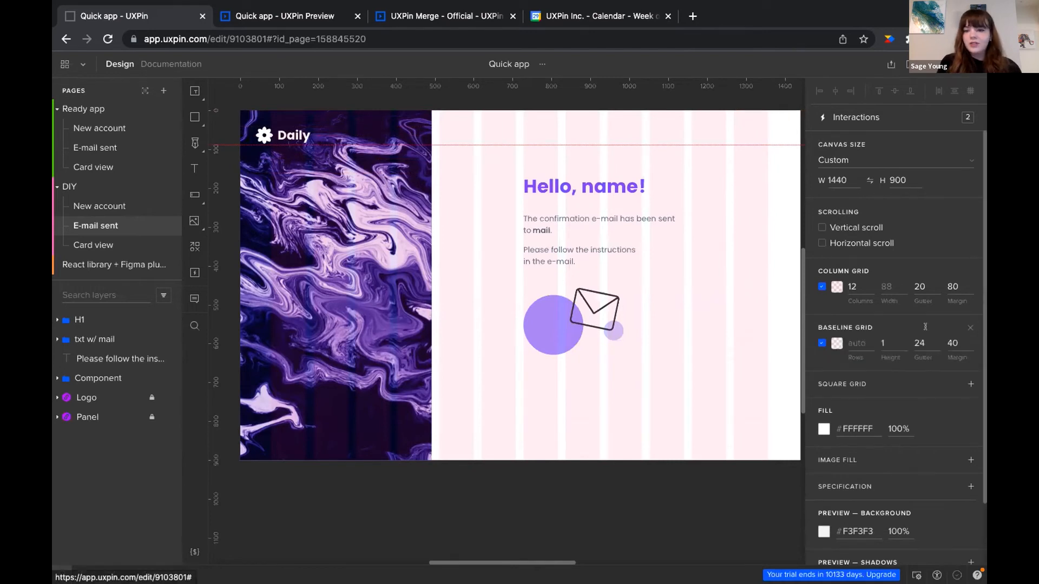
click(970, 384)
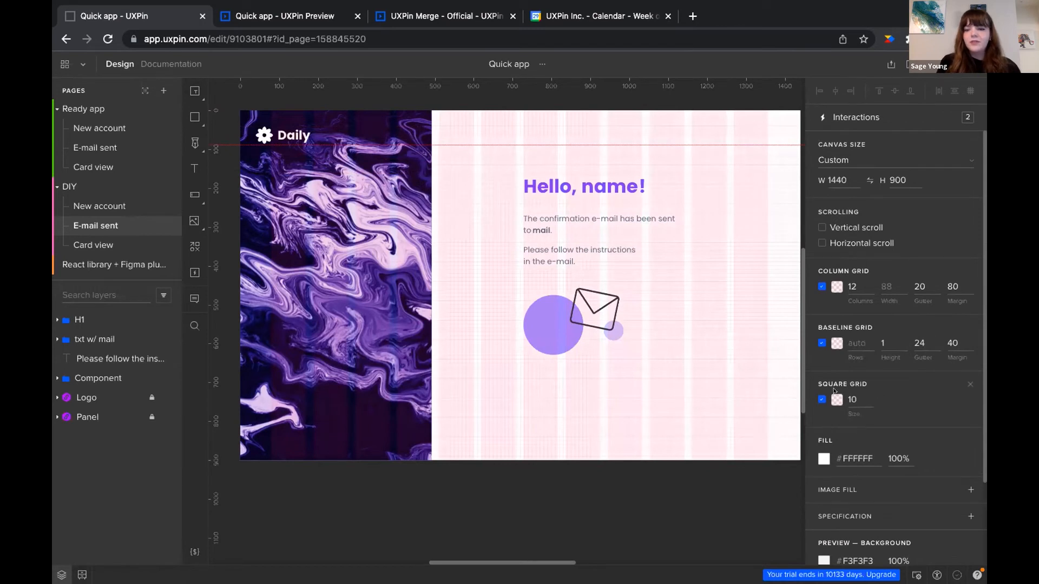
click(969, 384)
click(967, 328)
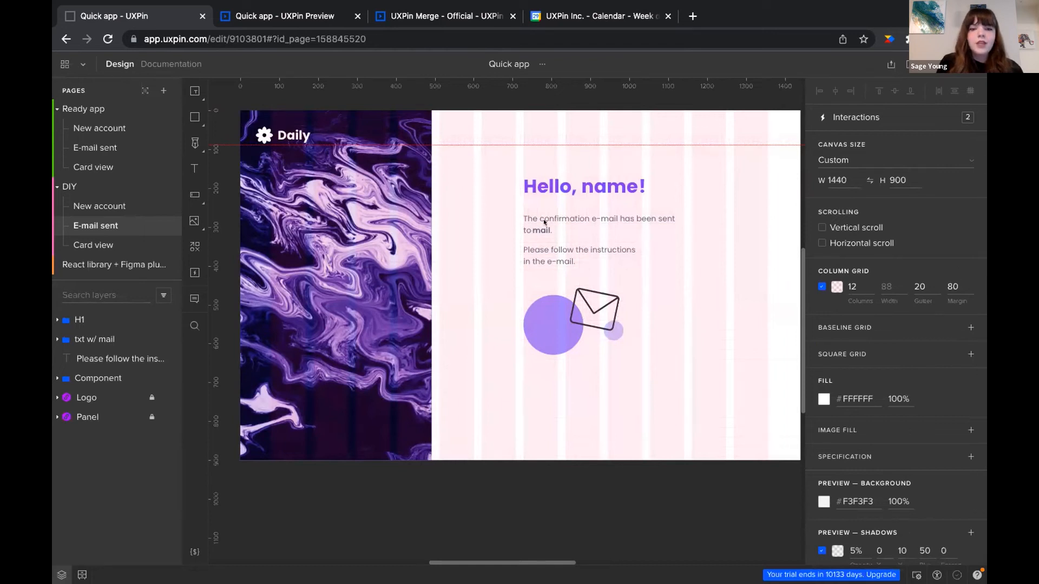
click(552, 317)
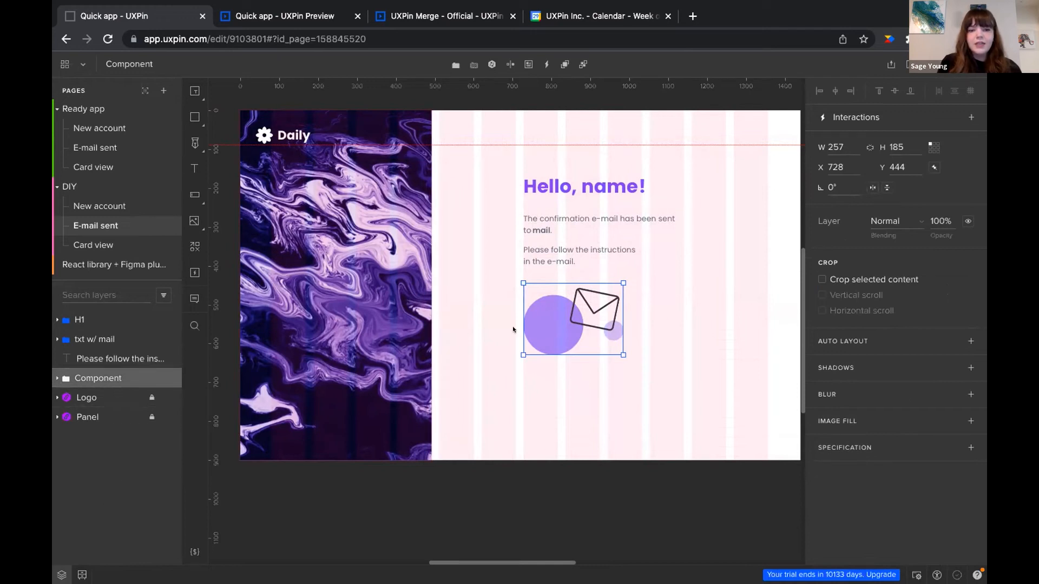
Ungroup the envelope illustration component into separate layers
click(587, 372)
click(75, 379)
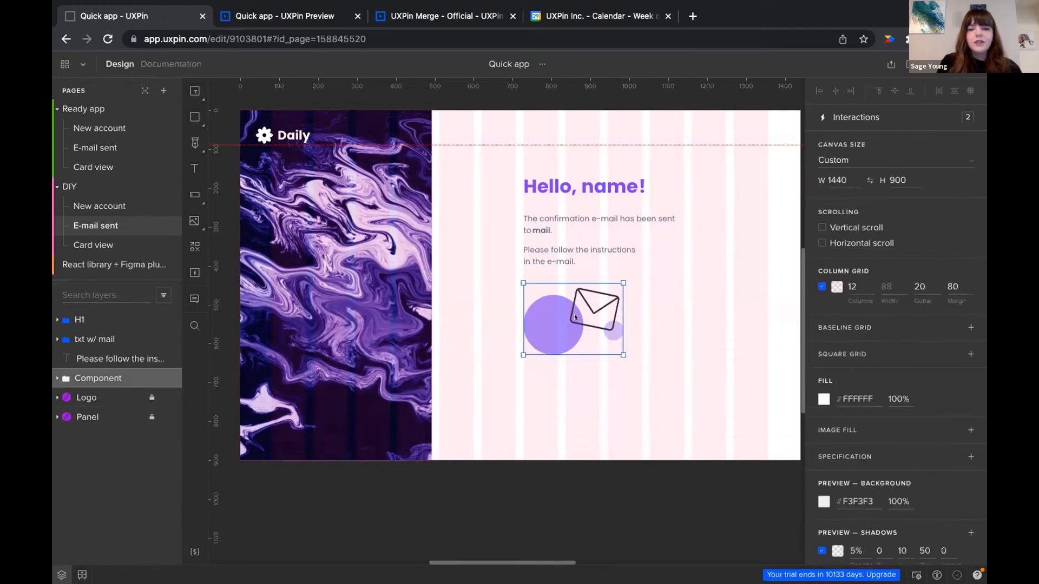
right_click(78, 380)
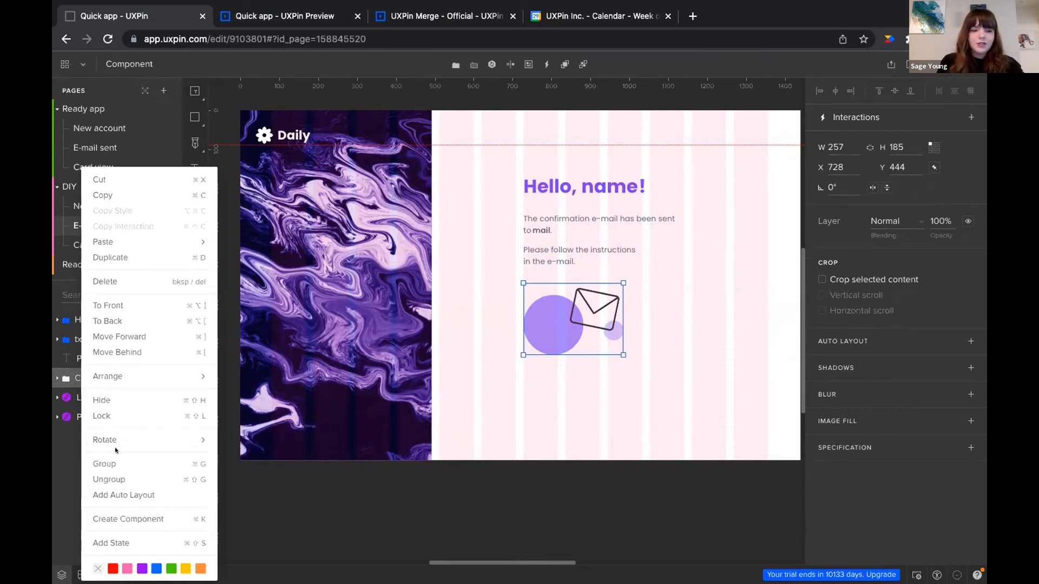
click(119, 479)
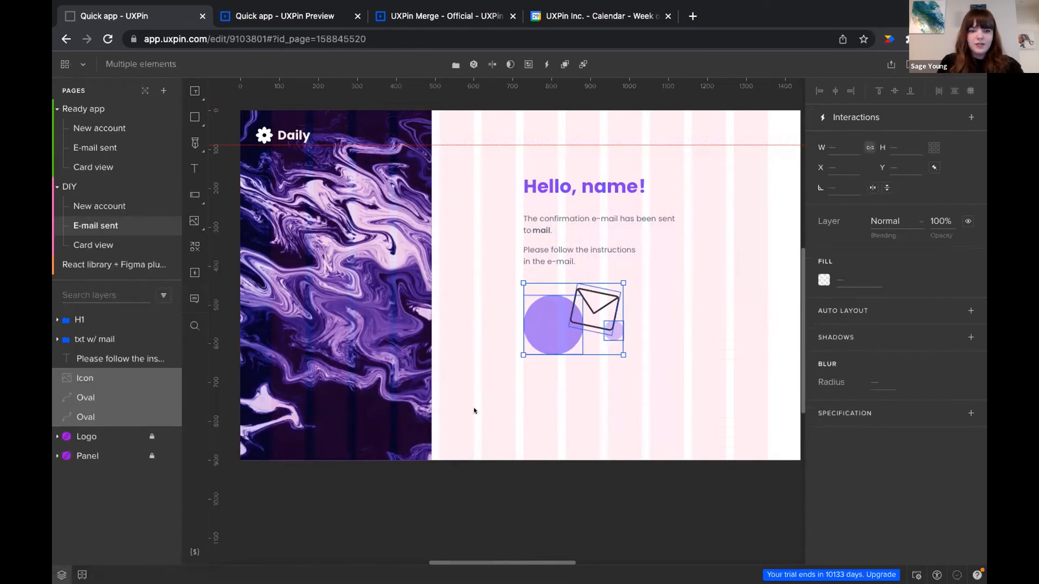
Marquee-select the envelope Icon and both Ovals and combine them into one Group
click(554, 403)
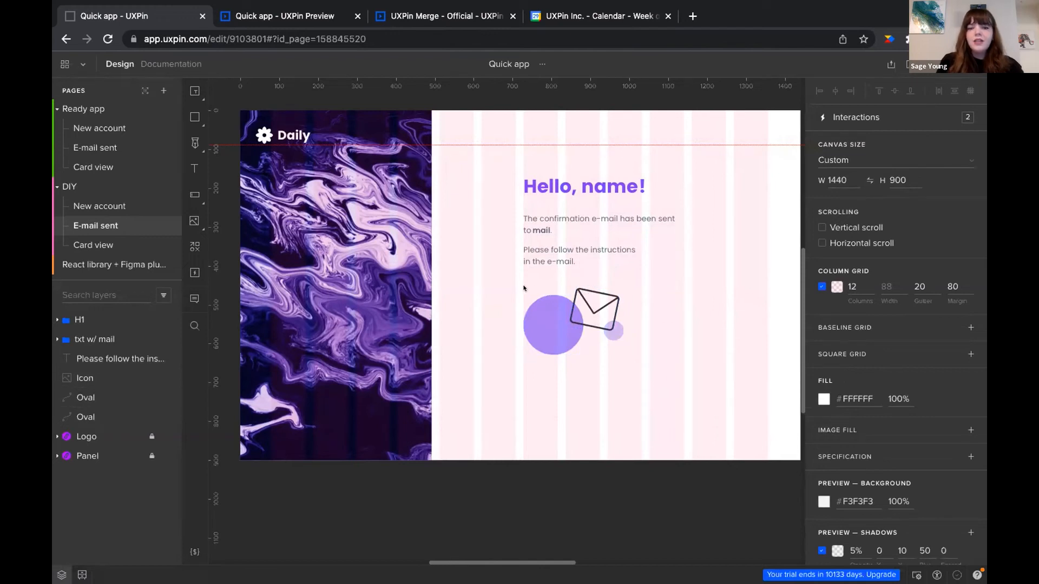
drag(515, 286, 637, 358)
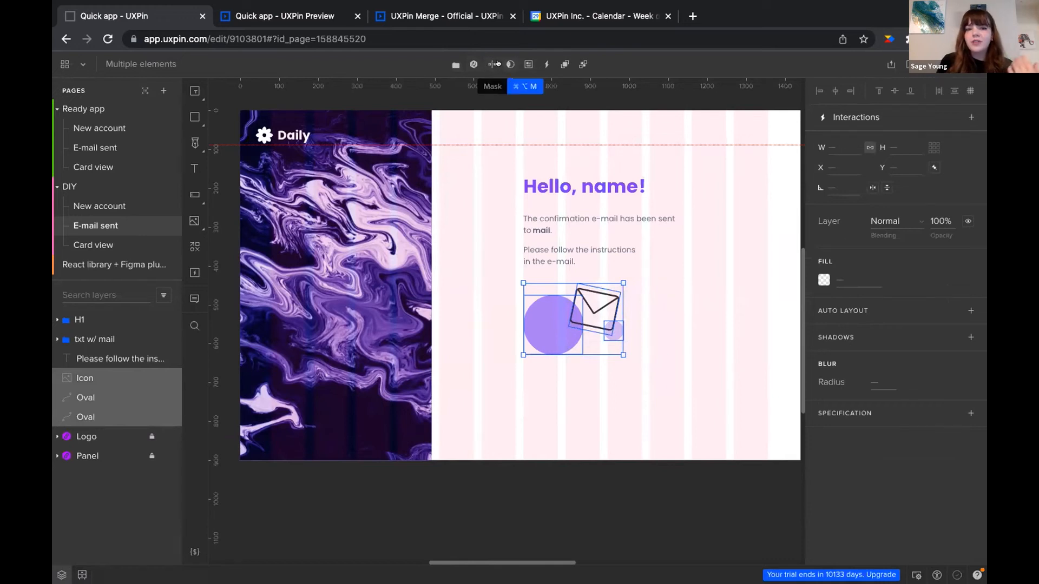
click(454, 66)
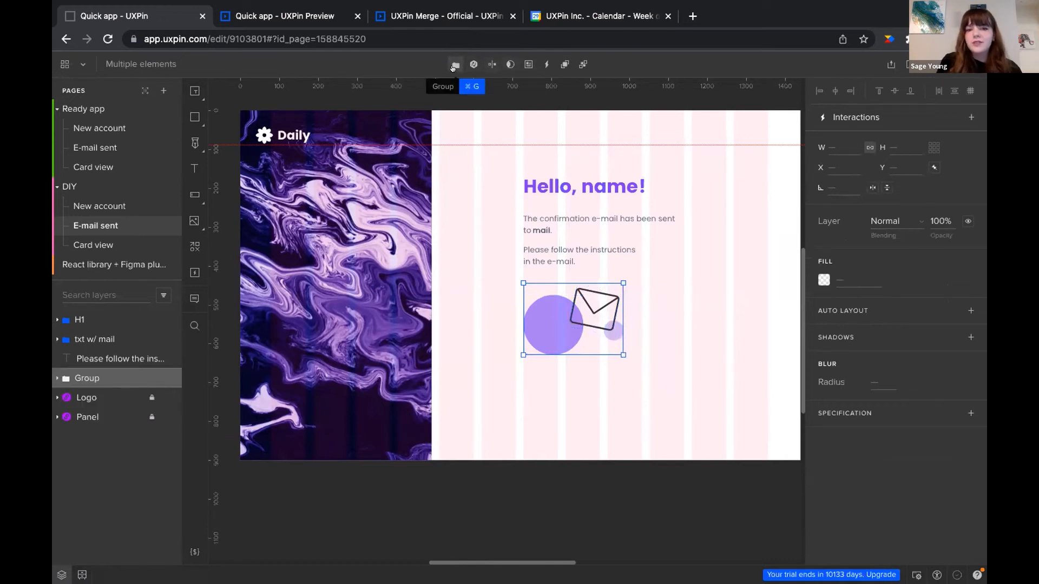
Try a teal fill on the group's large circle, then revert it to purple 9A96FF
double_click(557, 335)
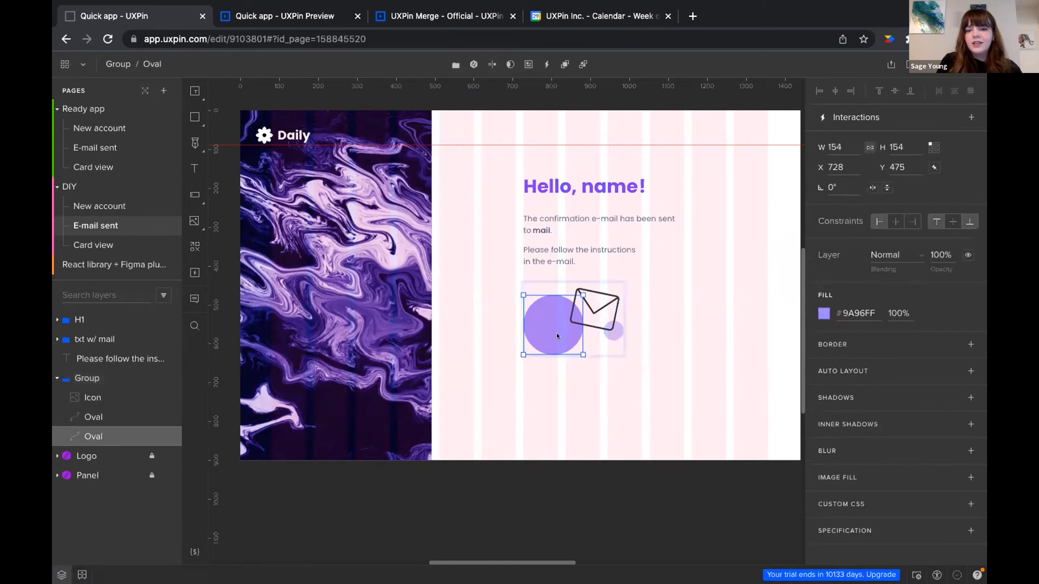
click(825, 314)
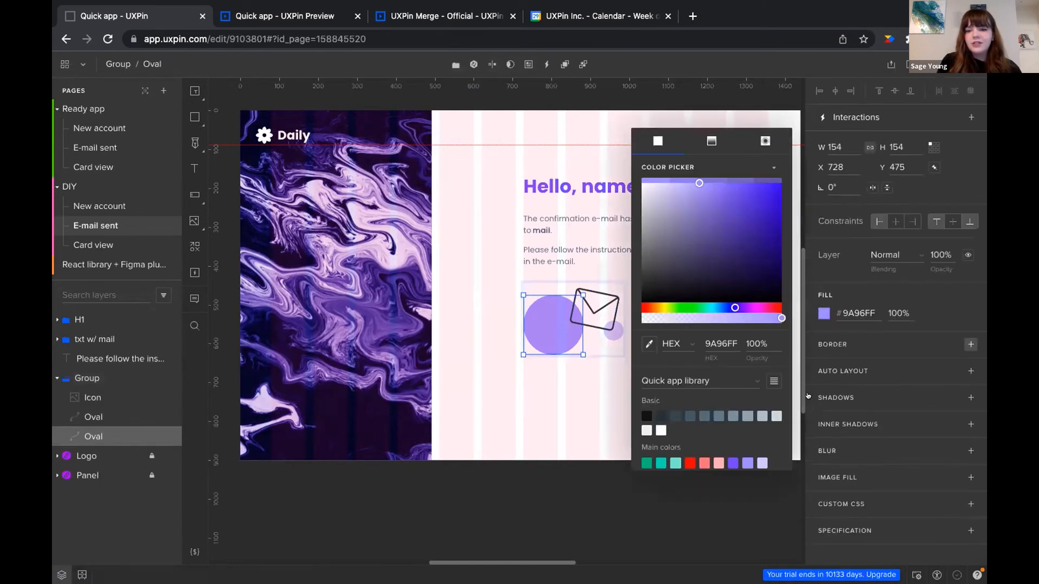
click(676, 462)
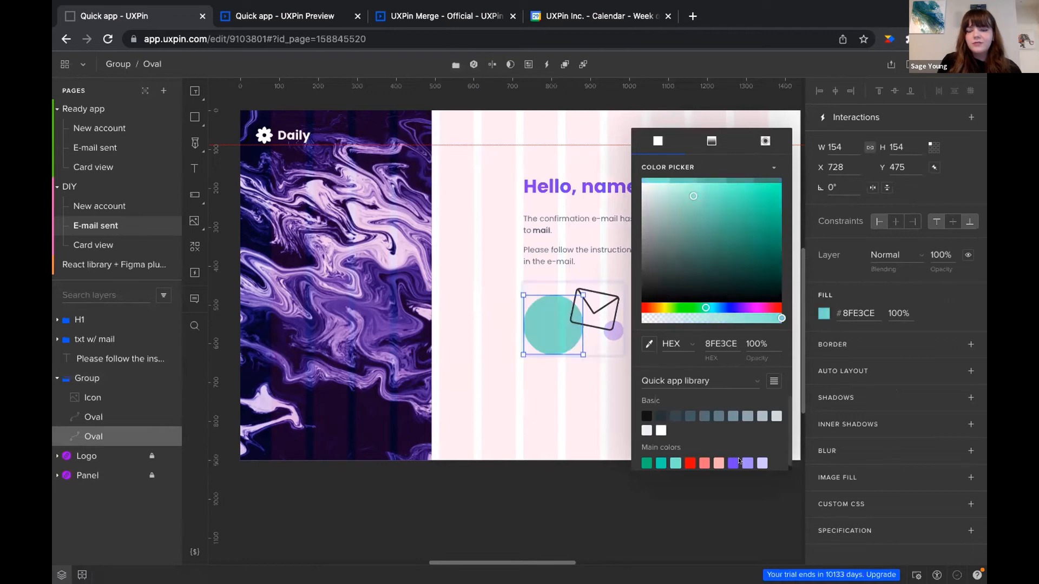
click(747, 463)
click(859, 294)
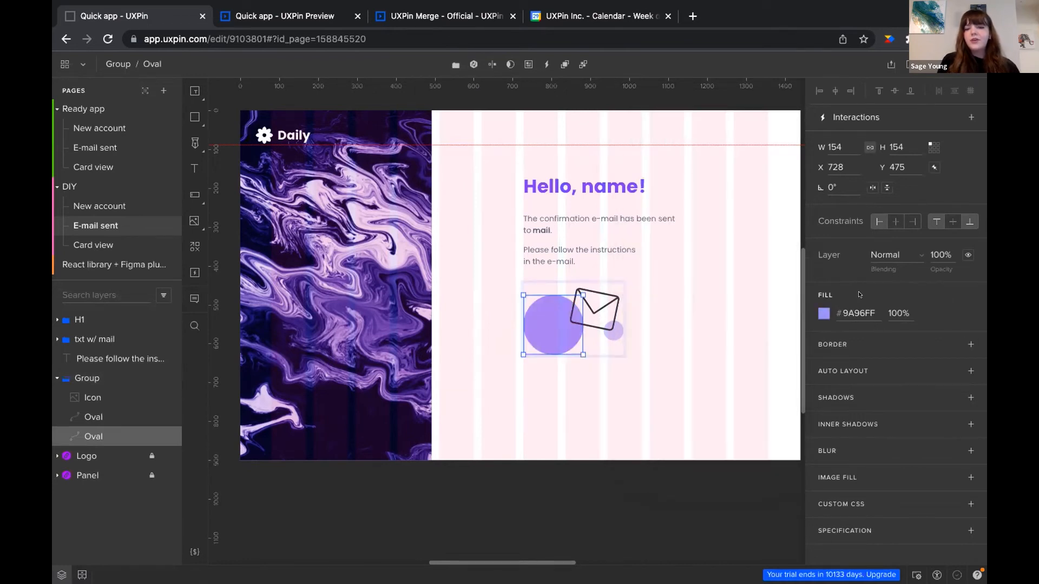
Move the circle-and-envelope group down to X 728, Y 471
click(661, 357)
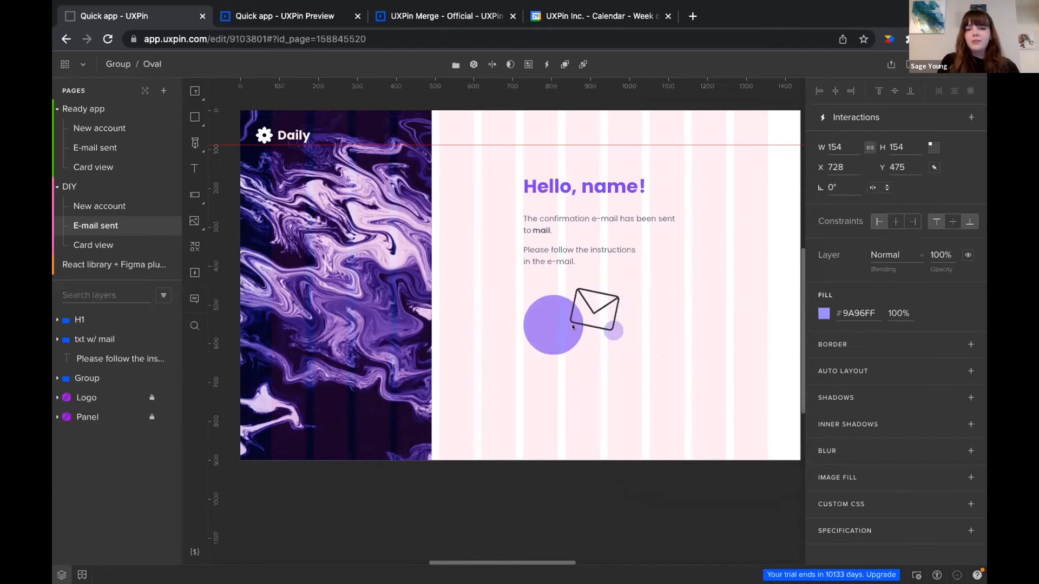
click(533, 327)
drag(532, 326, 563, 330)
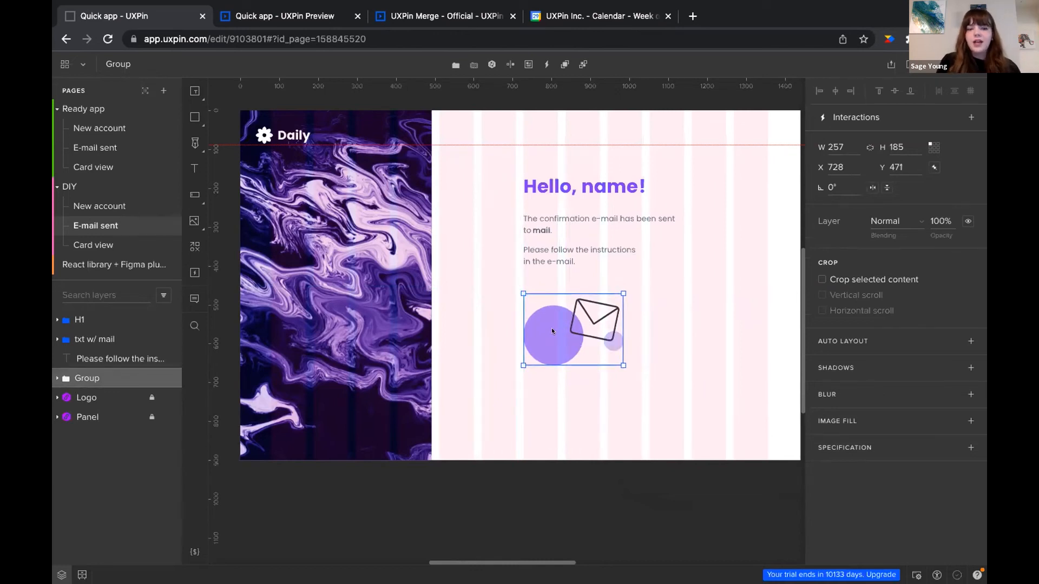
Add the envelope Group to the Quick app library under Misc and place a second instance at X 1099, Y 471
click(81, 574)
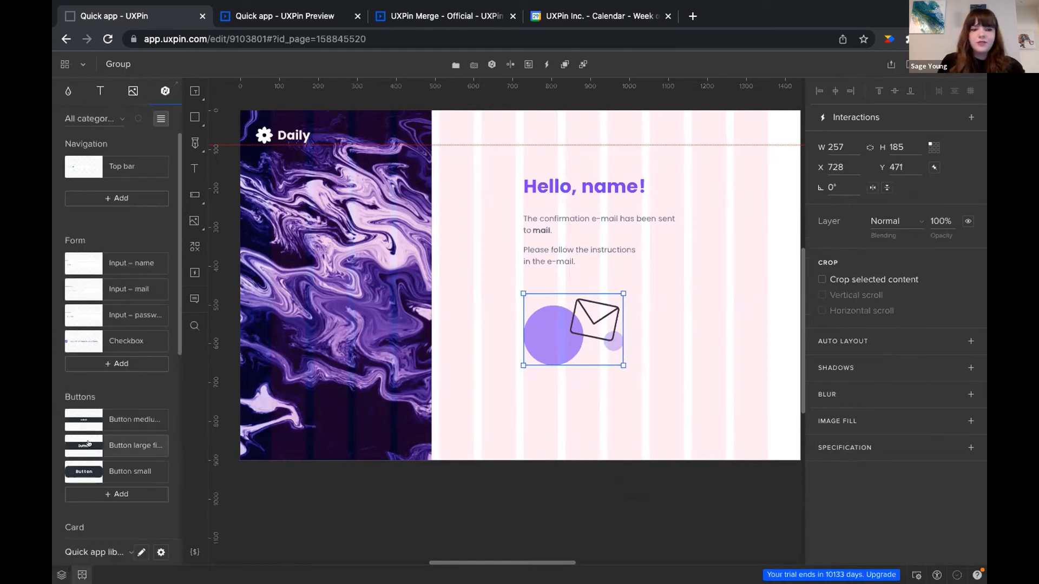
scroll(89, 444, down, 10)
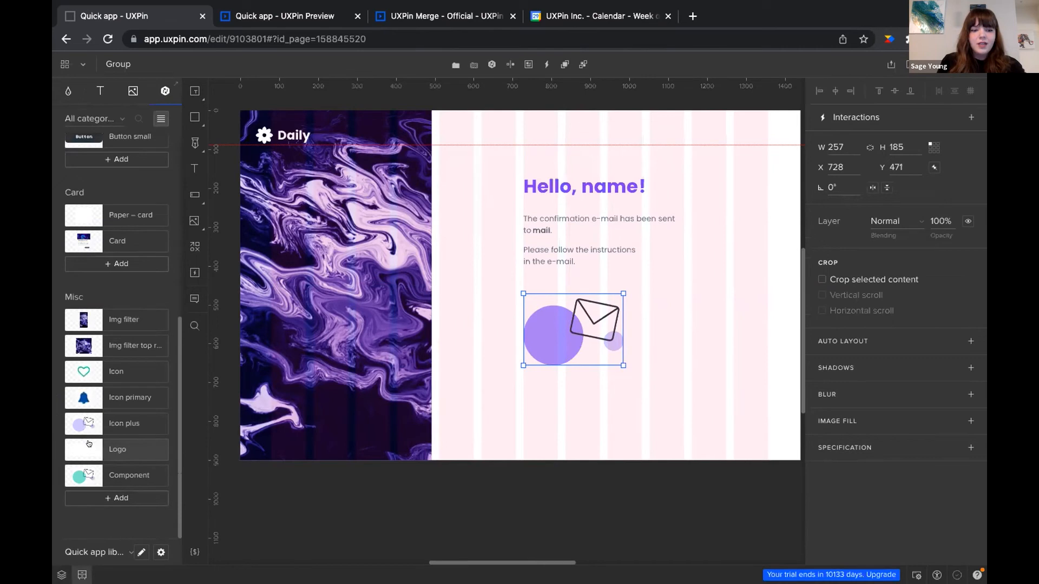
click(121, 498)
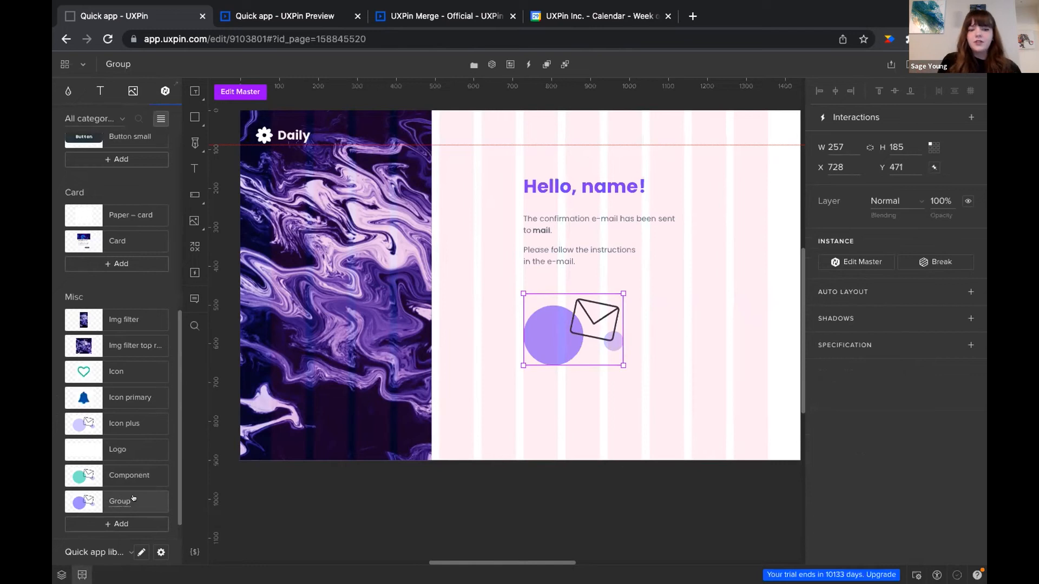
drag(84, 501, 630, 414)
drag(720, 331, 713, 325)
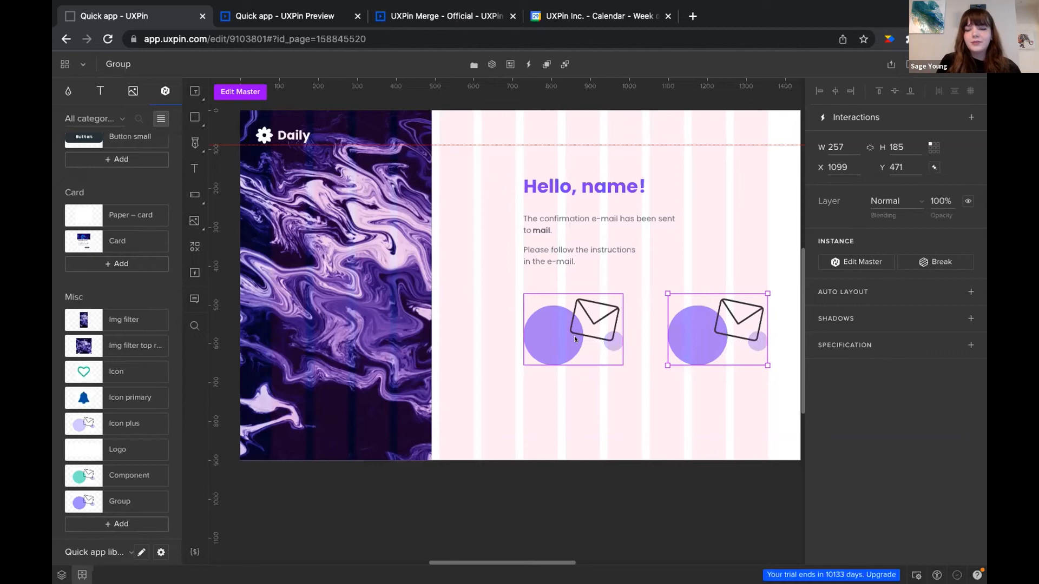
In Edit Master, fill the Group component's large Oval with the teal Main colors swatch
click(231, 91)
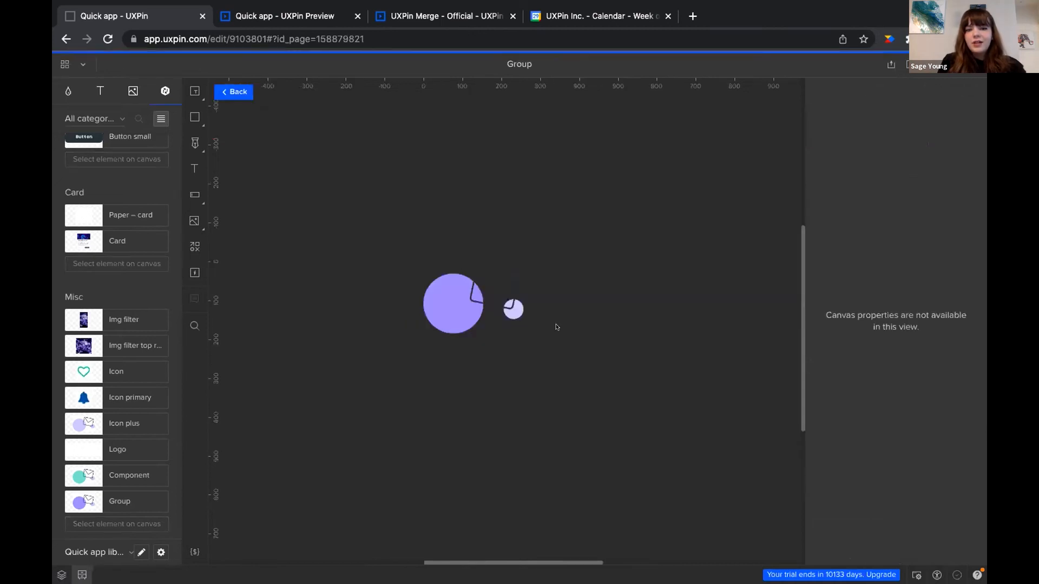
click(454, 299)
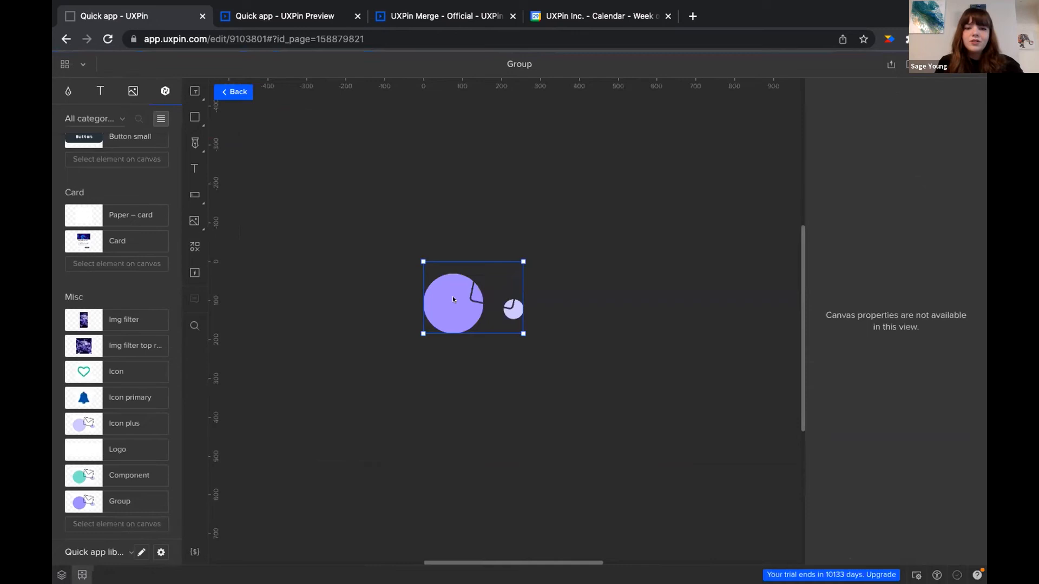
double_click(452, 299)
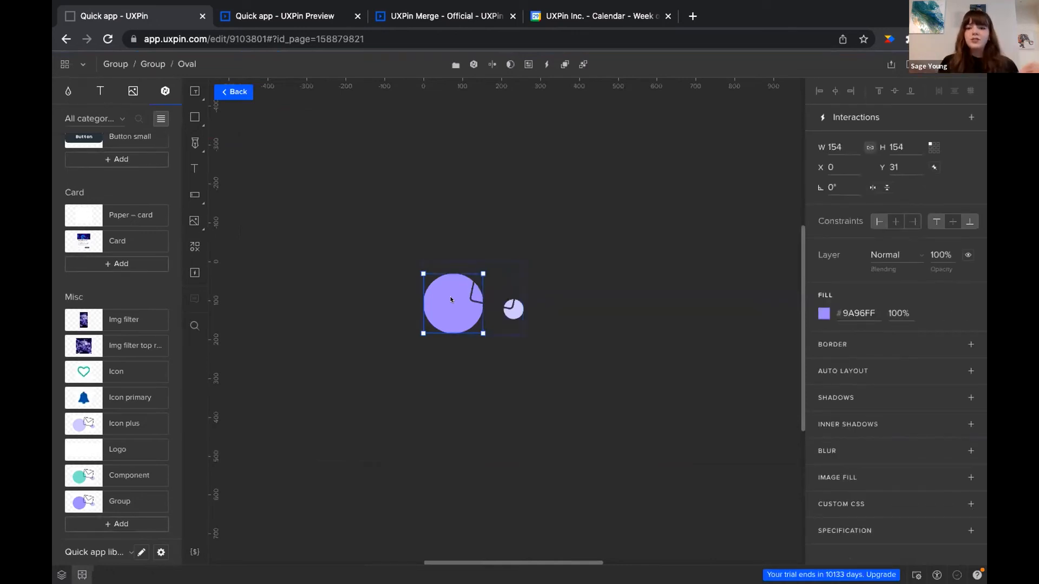
click(823, 313)
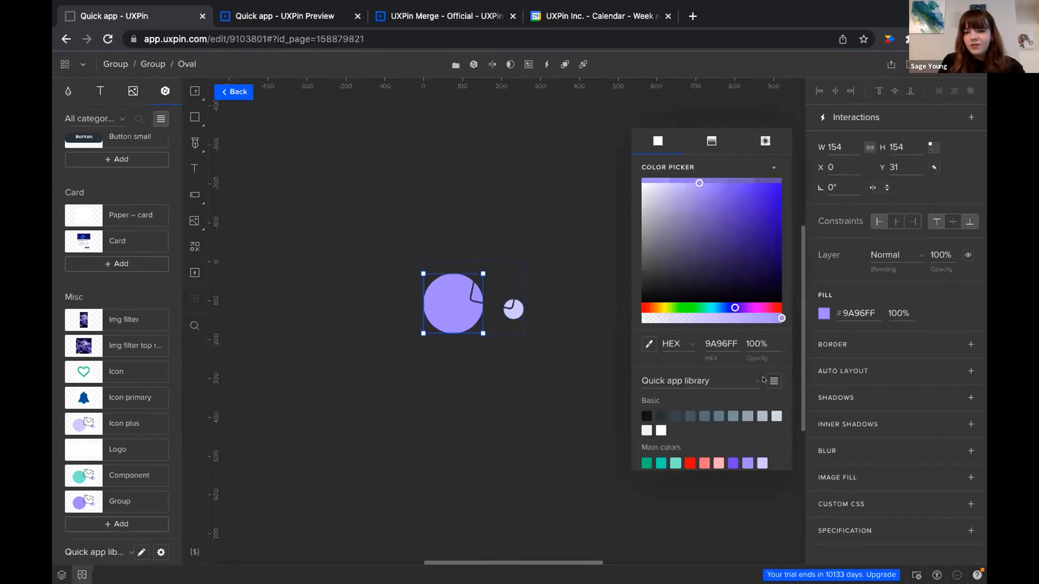
click(663, 458)
click(459, 133)
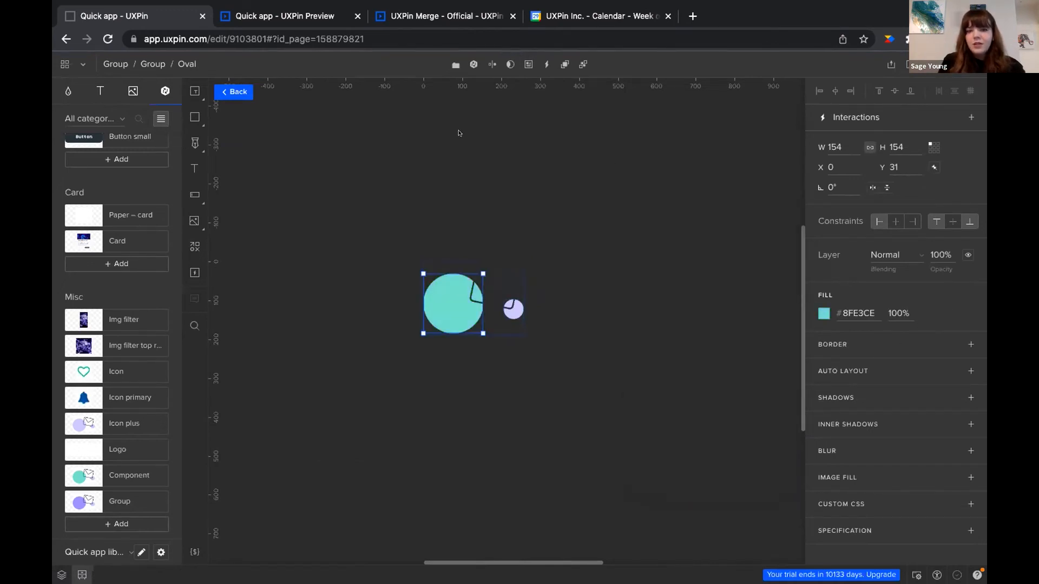
Return to the E-mail sent screen and push the change to the library with Update
click(225, 93)
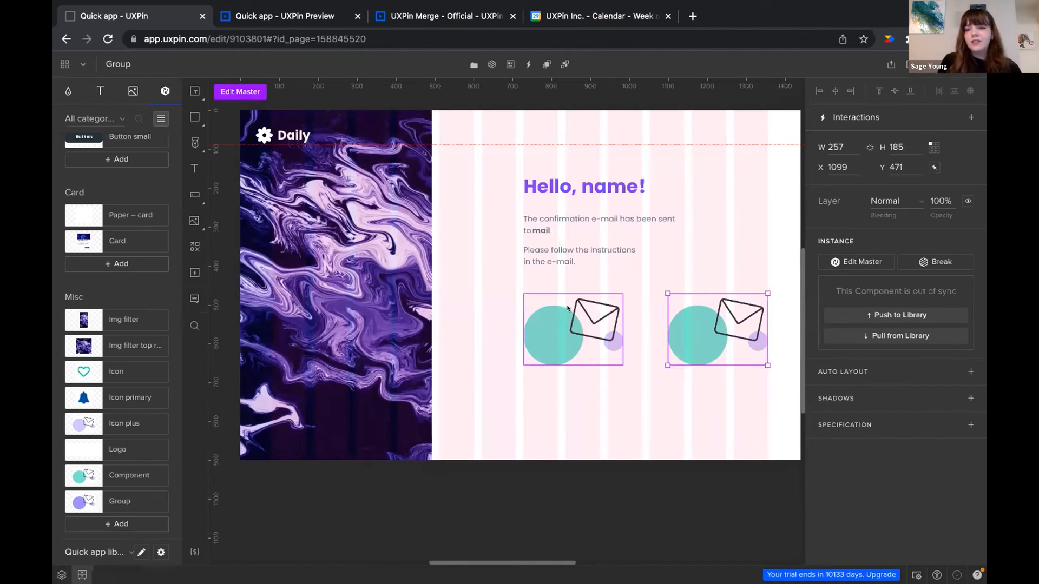
click(893, 314)
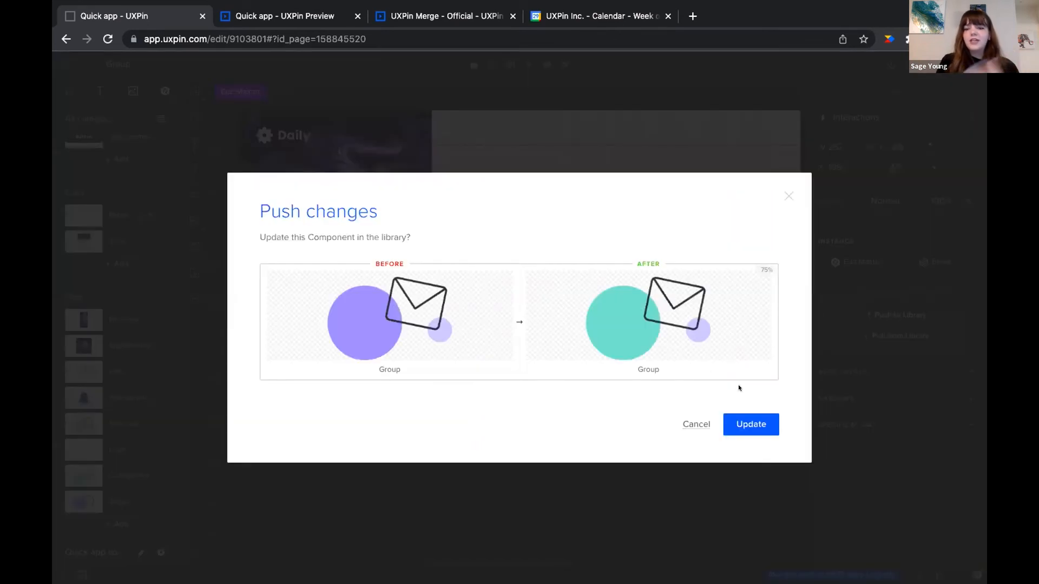
click(743, 429)
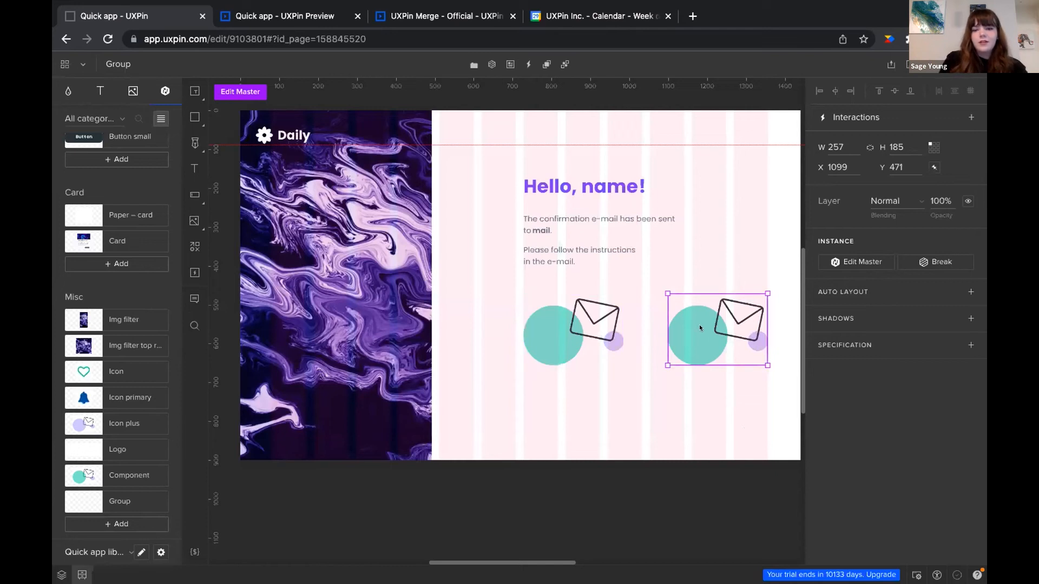
Delete the right-hand instance and replace the envelope Icon with the contrast icon from the Icons grid
key(Delete)
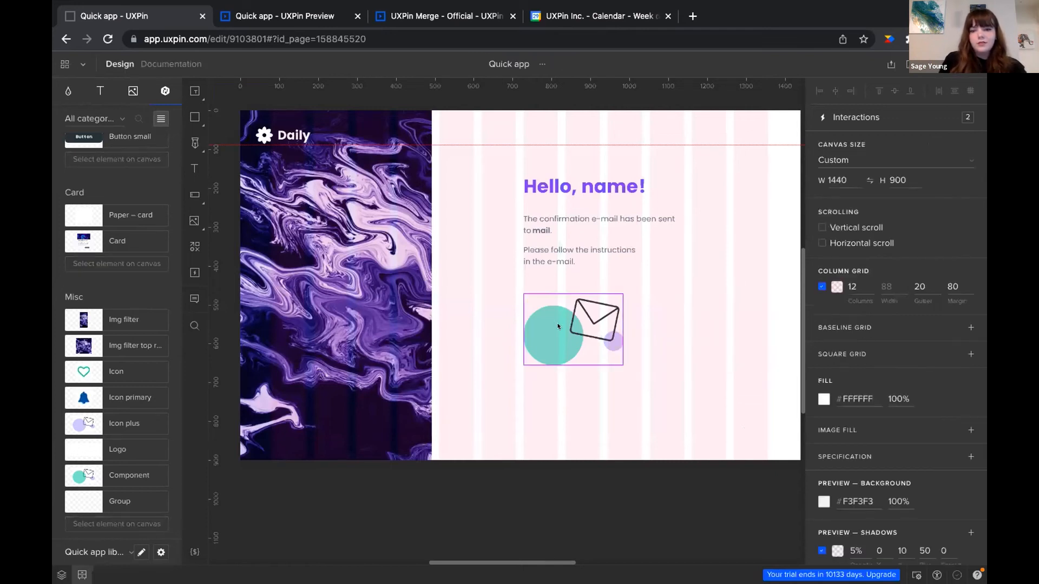
click(578, 319)
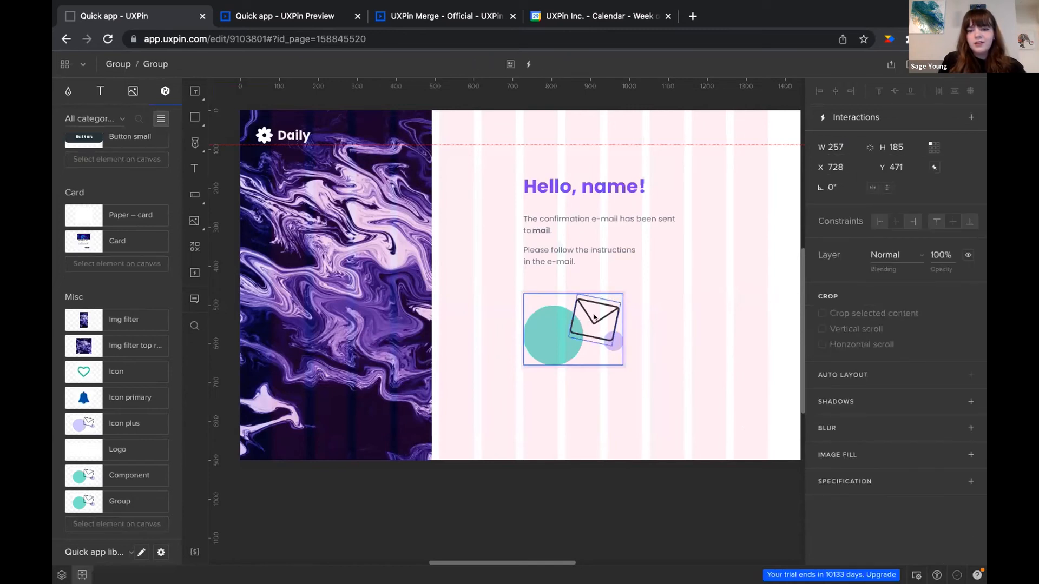
double_click(594, 317)
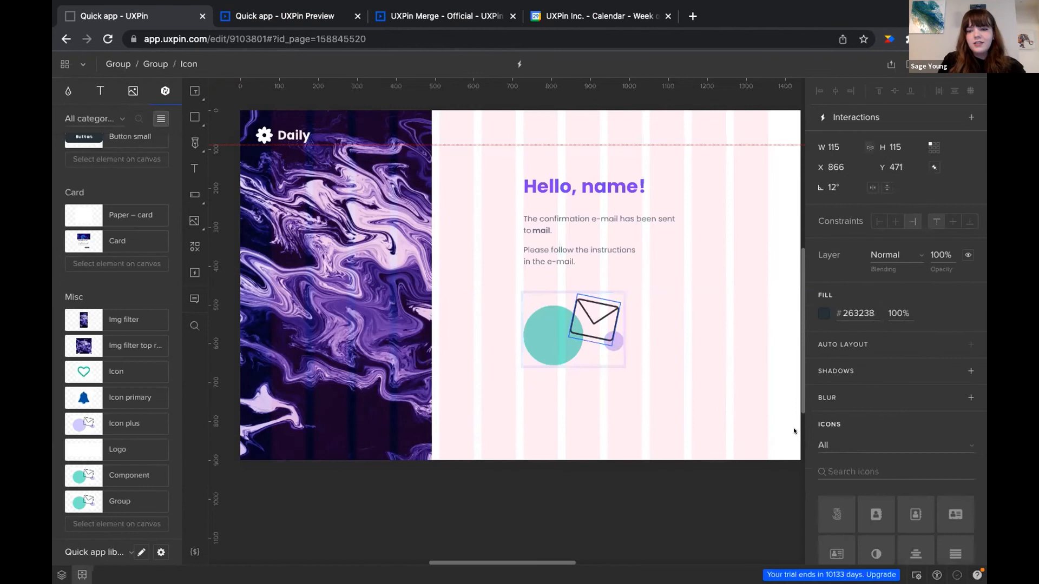
scroll(954, 492, down, 1)
scroll(954, 492, down, 1)
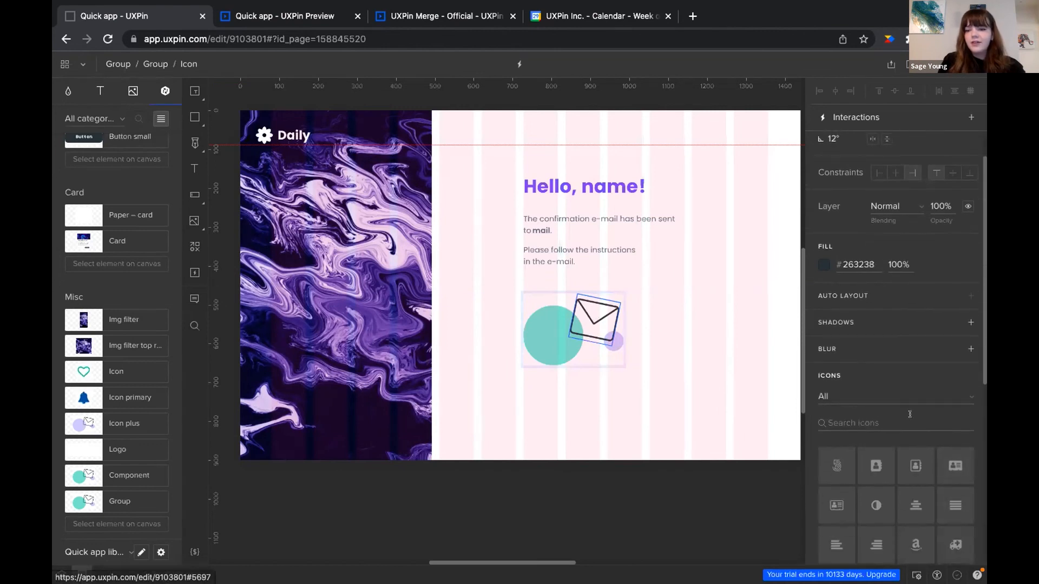
scroll(914, 428, down, 2)
scroll(911, 421, down, 1)
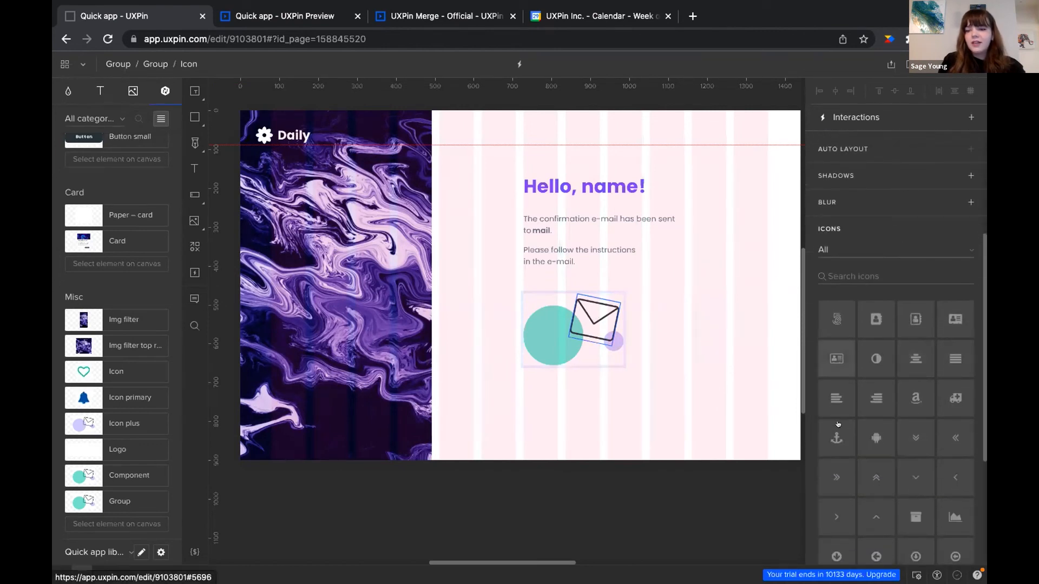
scroll(891, 475, down, 2)
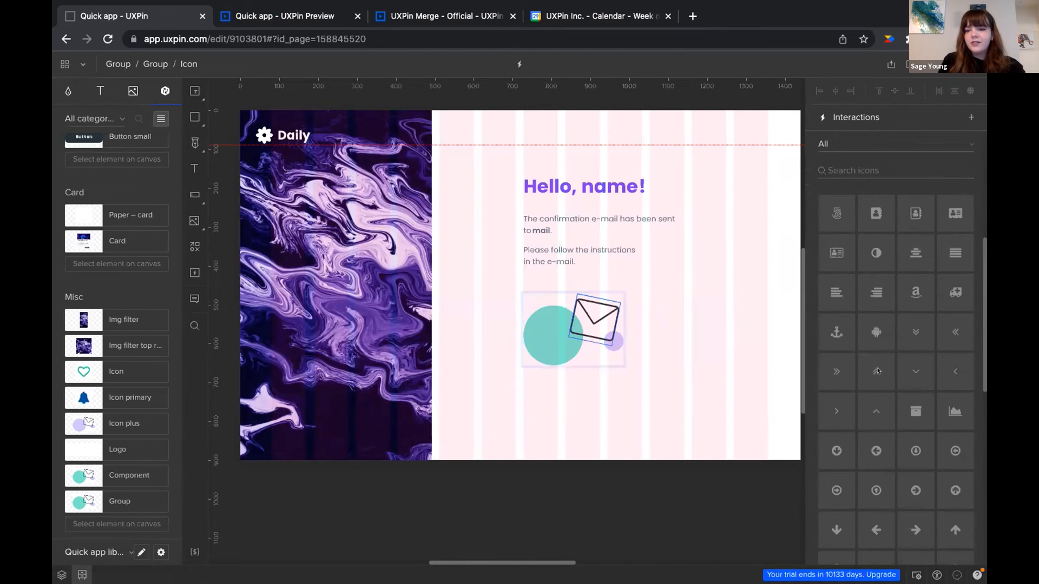
click(871, 332)
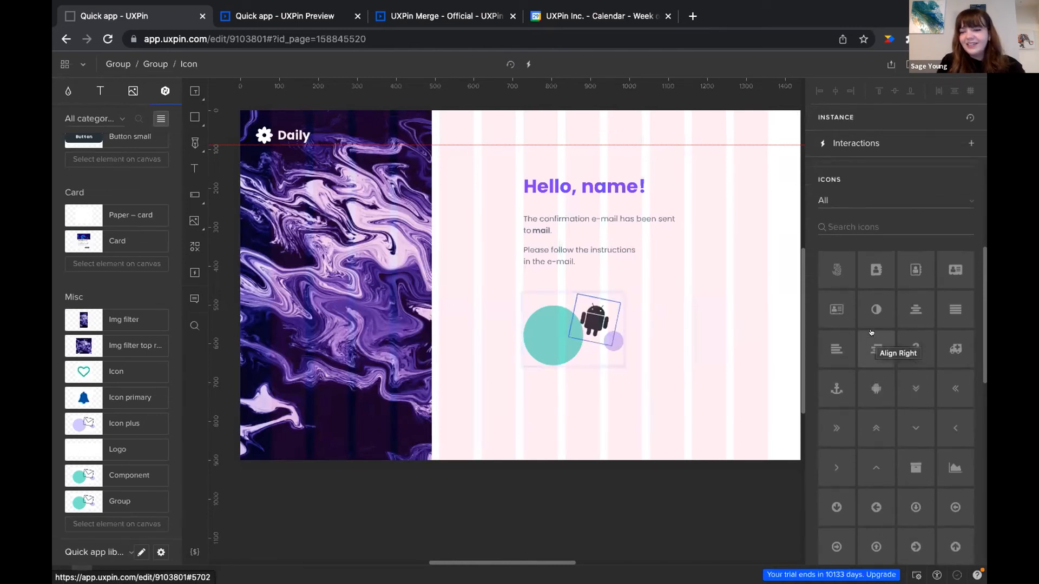
click(870, 341)
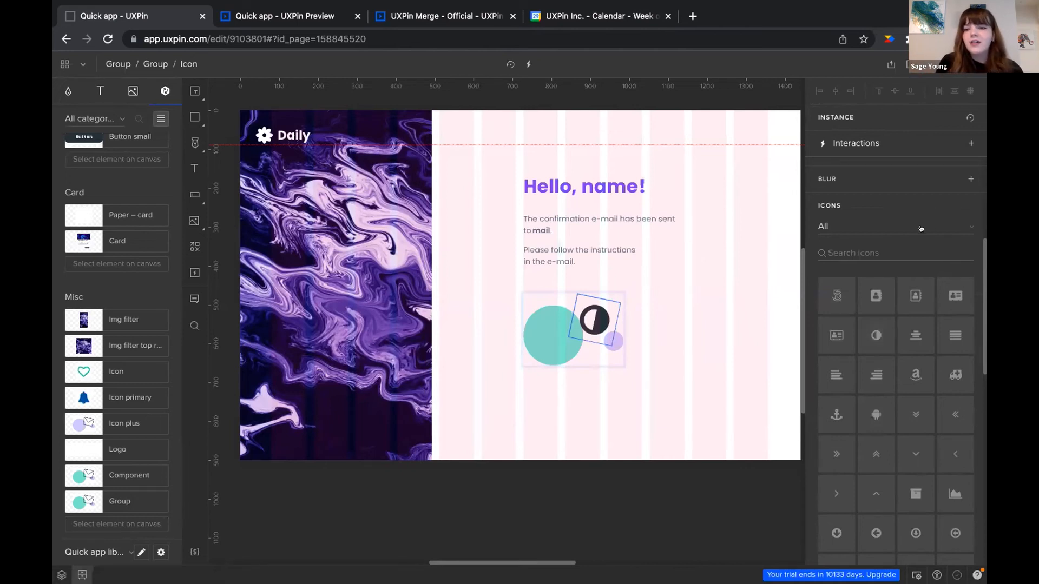
click(740, 321)
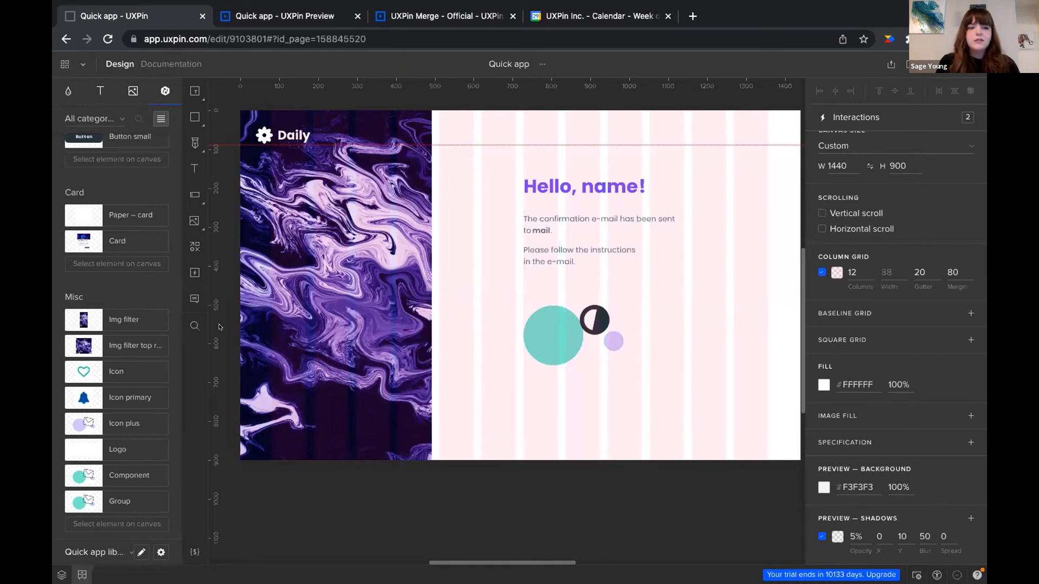
Open the DIY Card view page and drag the library Card component onto its canvas
click(60, 576)
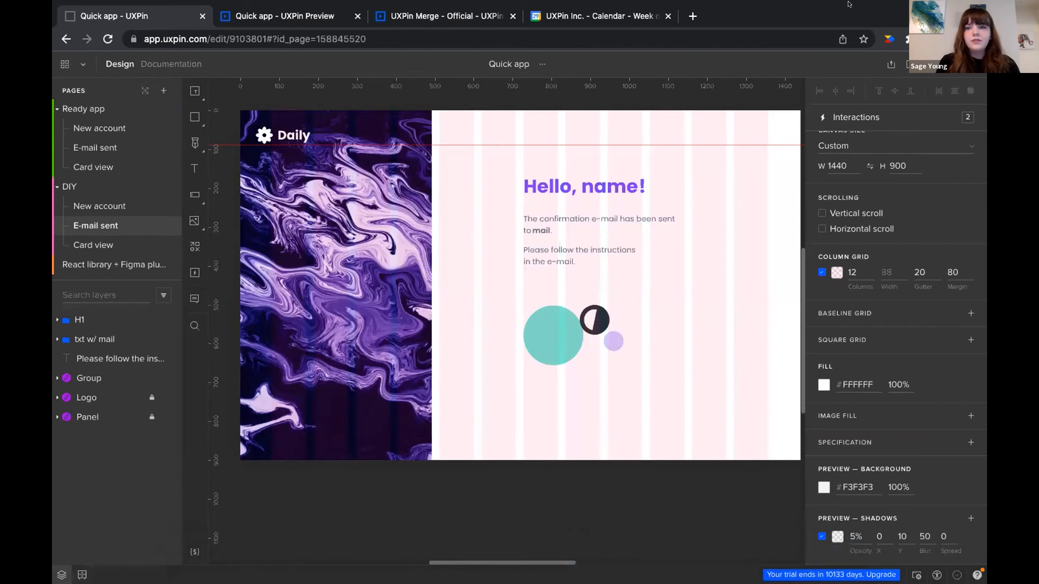
click(97, 246)
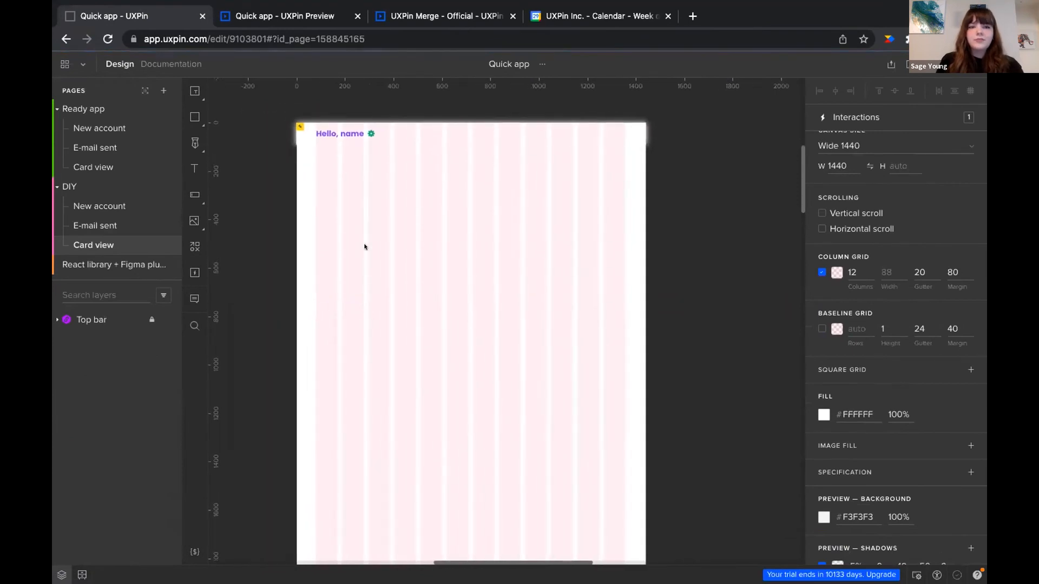
click(82, 575)
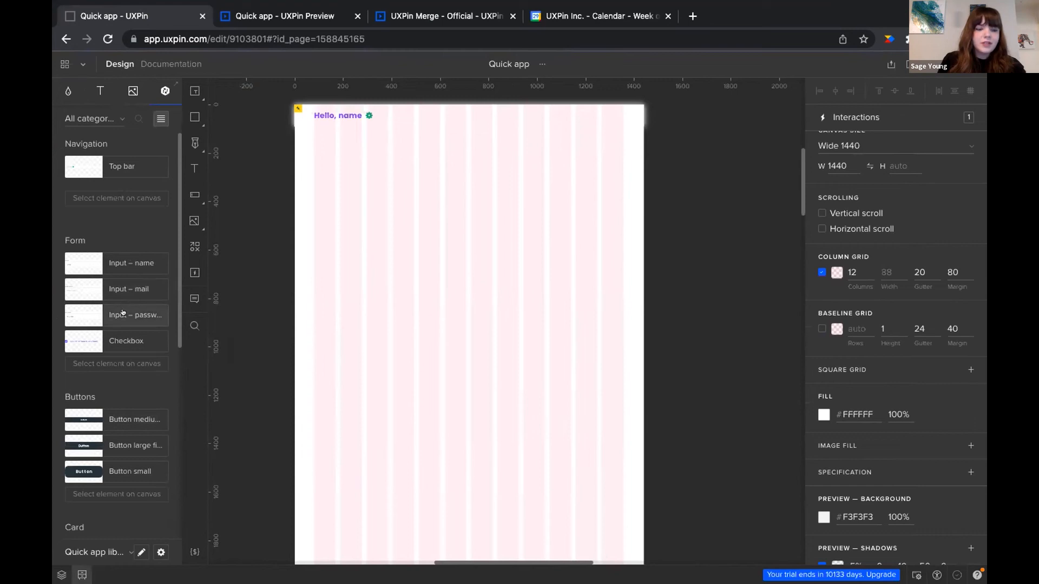
scroll(79, 503, down, 6)
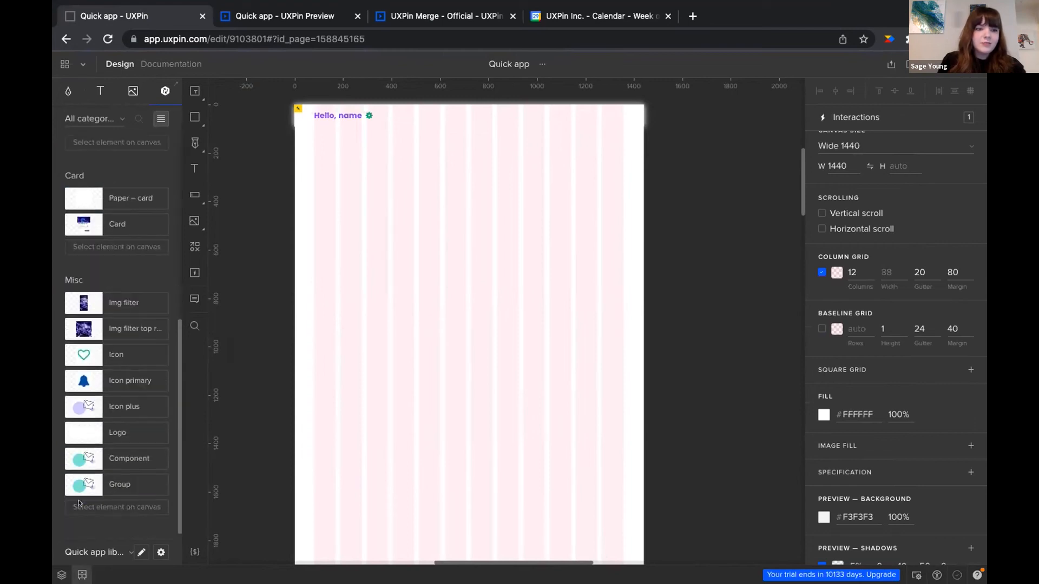
scroll(102, 290, up, 1)
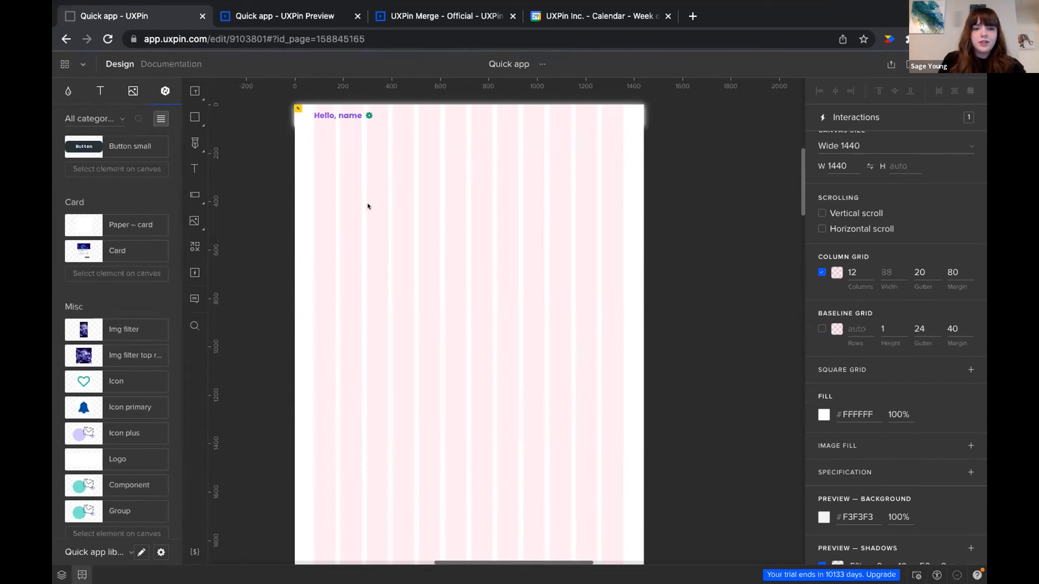
drag(81, 248, 347, 186)
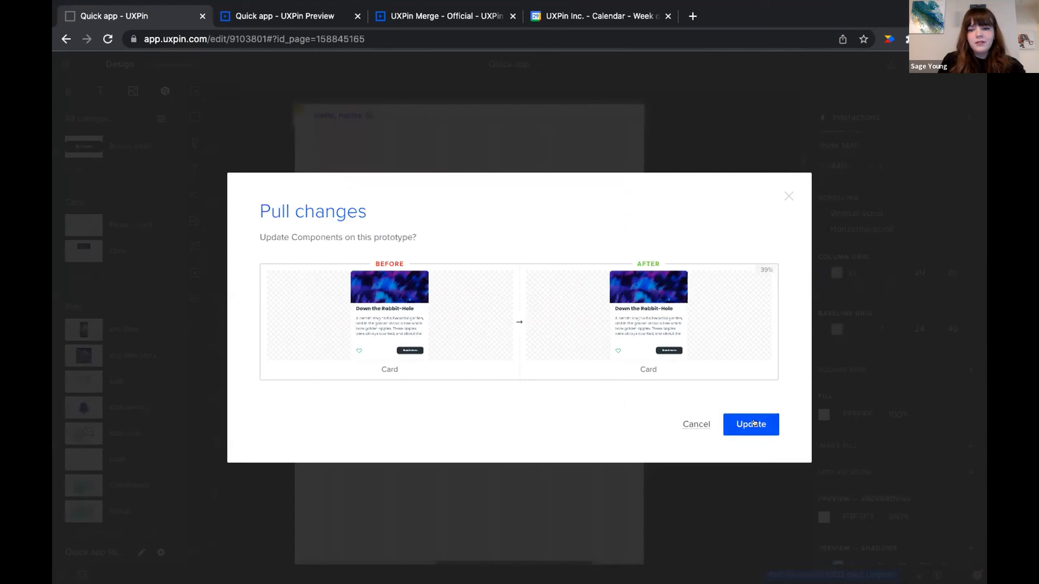
Apply the pulled component update and repeat the story card into a 4×4 grid of sixteen cards
click(751, 425)
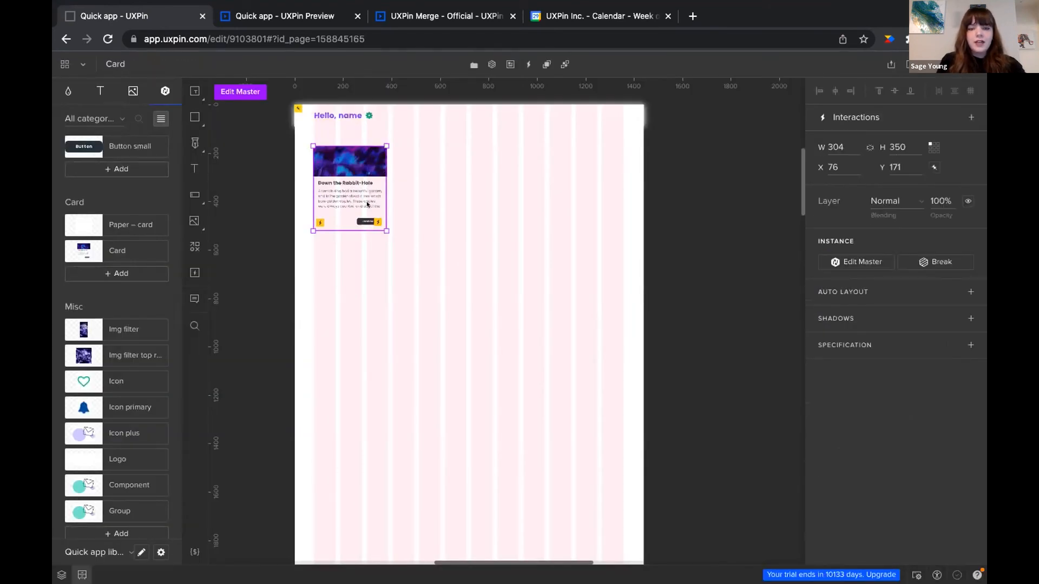
key(alt)
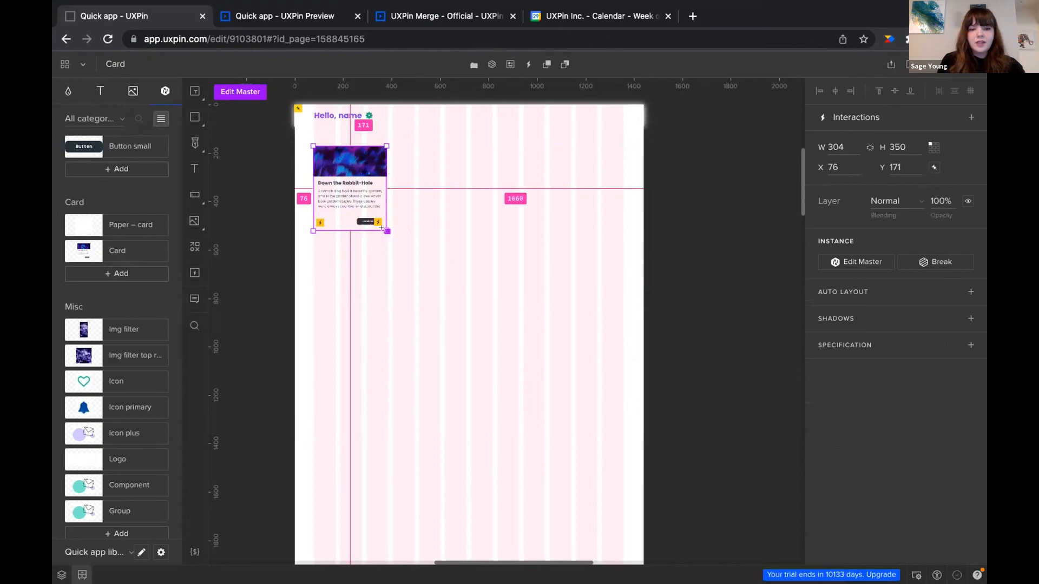
drag(382, 227, 557, 352)
drag(557, 398, 559, 431)
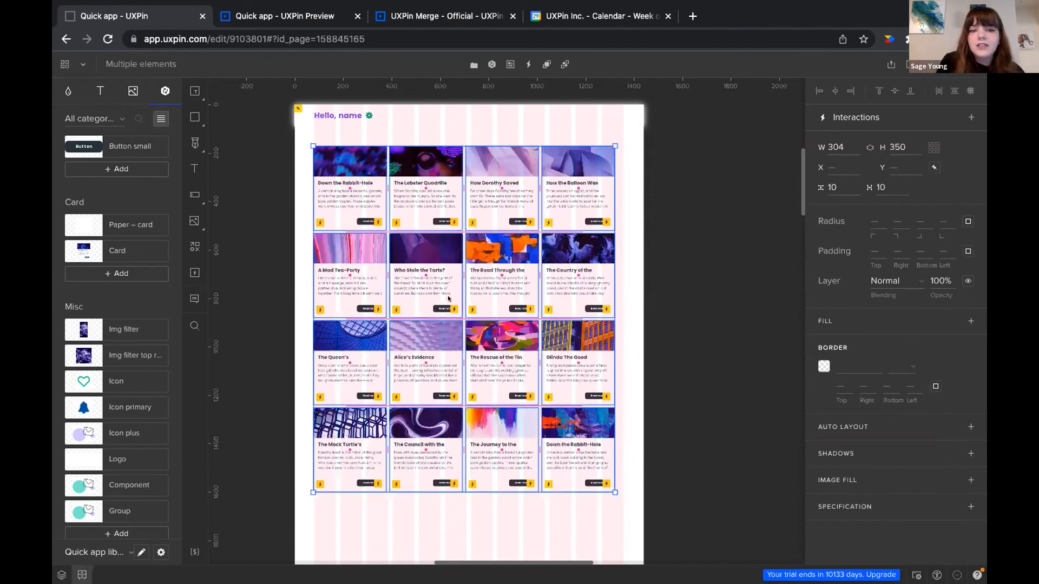
scroll(448, 299, up, 3)
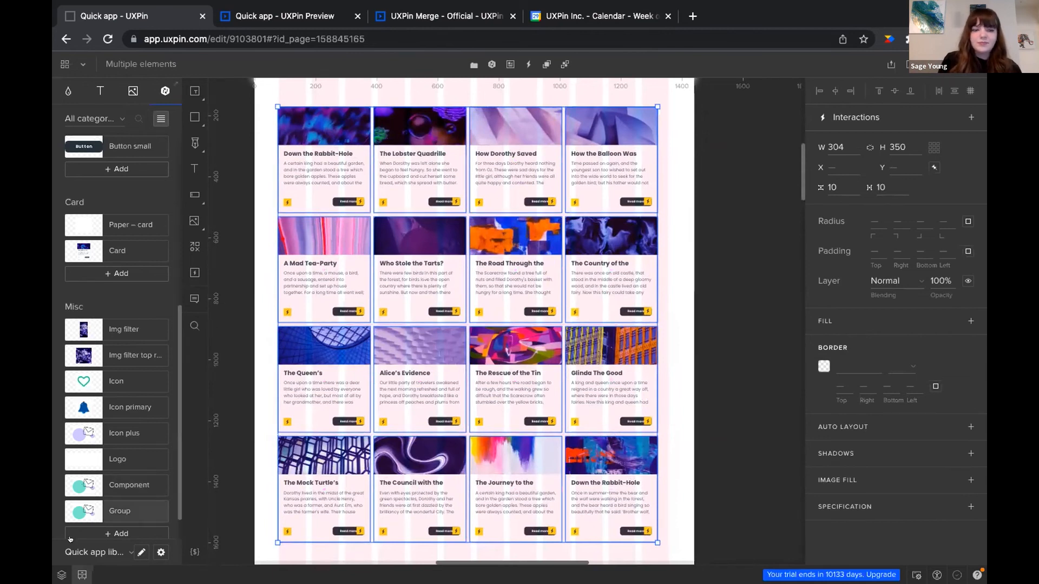
Go to the 'React library + Figma' page with its blank iPhone Xs Max artboard
click(60, 573)
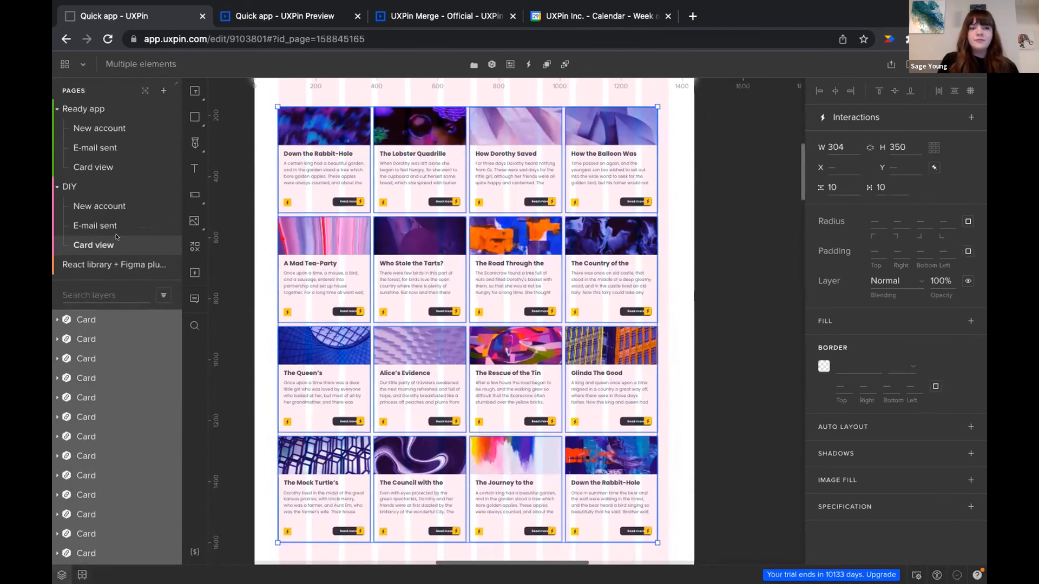
click(111, 265)
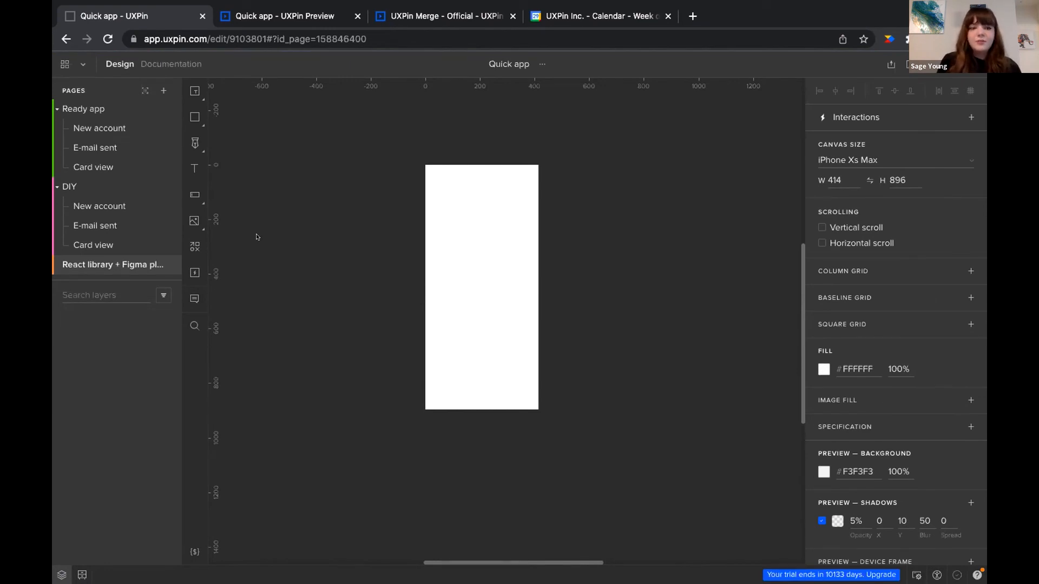
Switch the design system library to MUI from the UXPin Libraries list
click(82, 575)
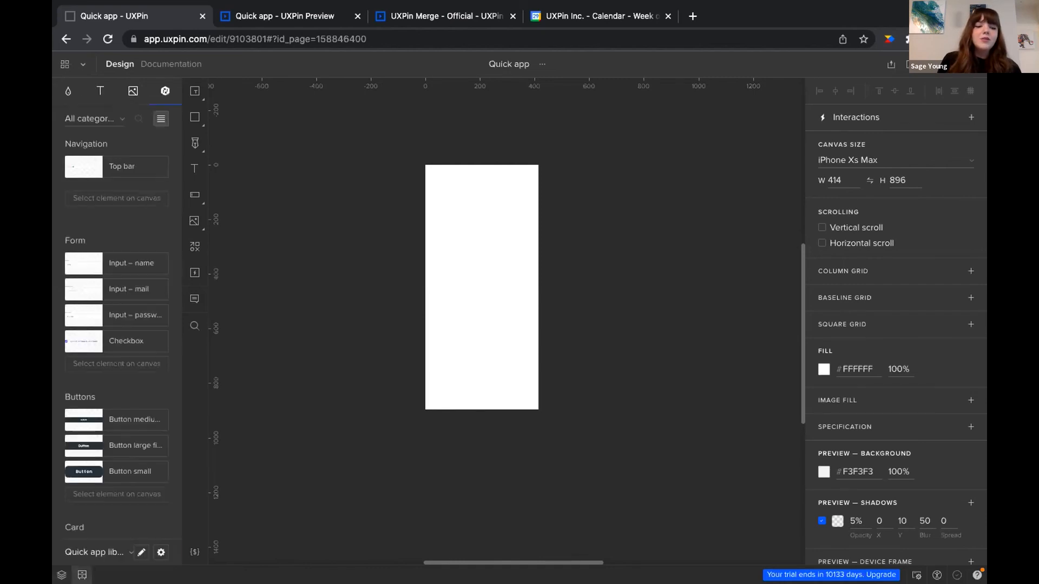
click(99, 552)
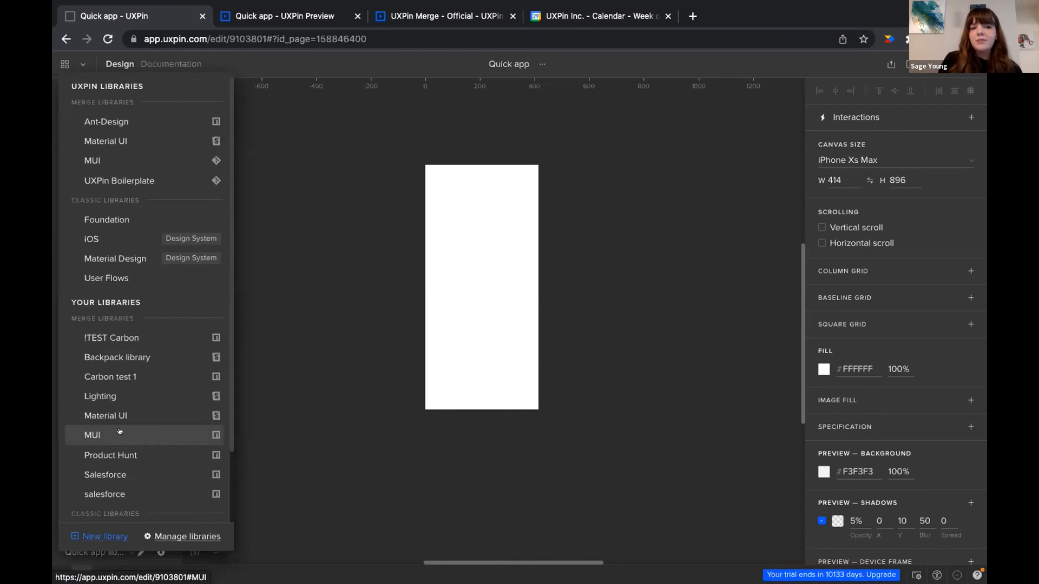
click(138, 159)
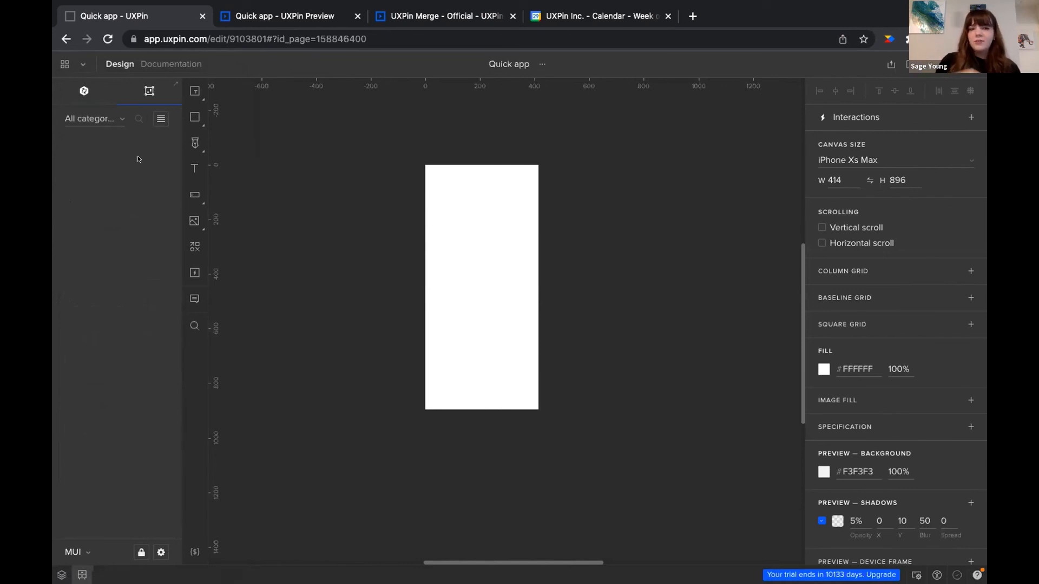
Search the MUI components for 'card' and place a Card on the iPhone artboard
click(84, 91)
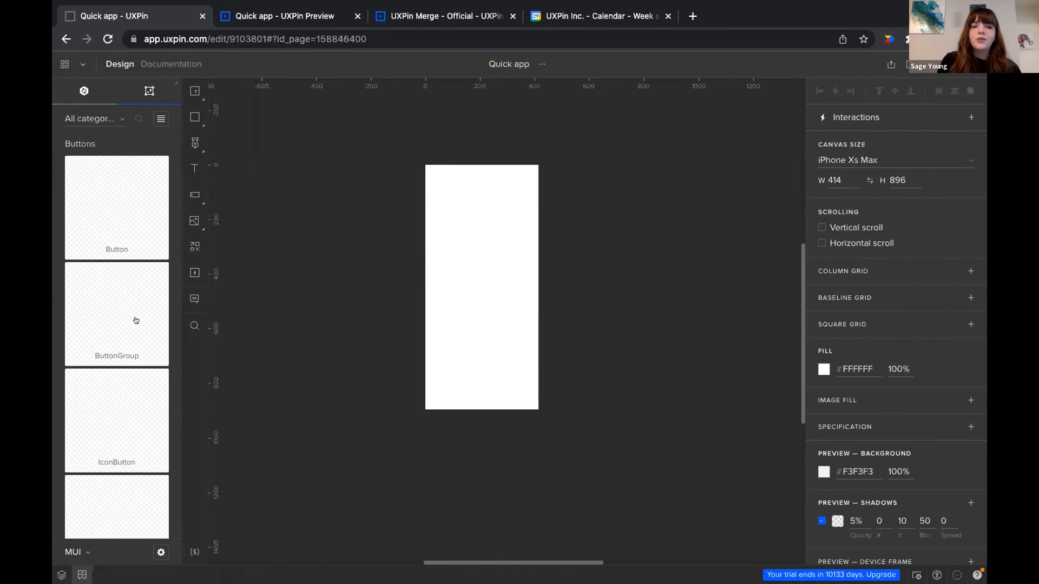
scroll(132, 373, down, 8)
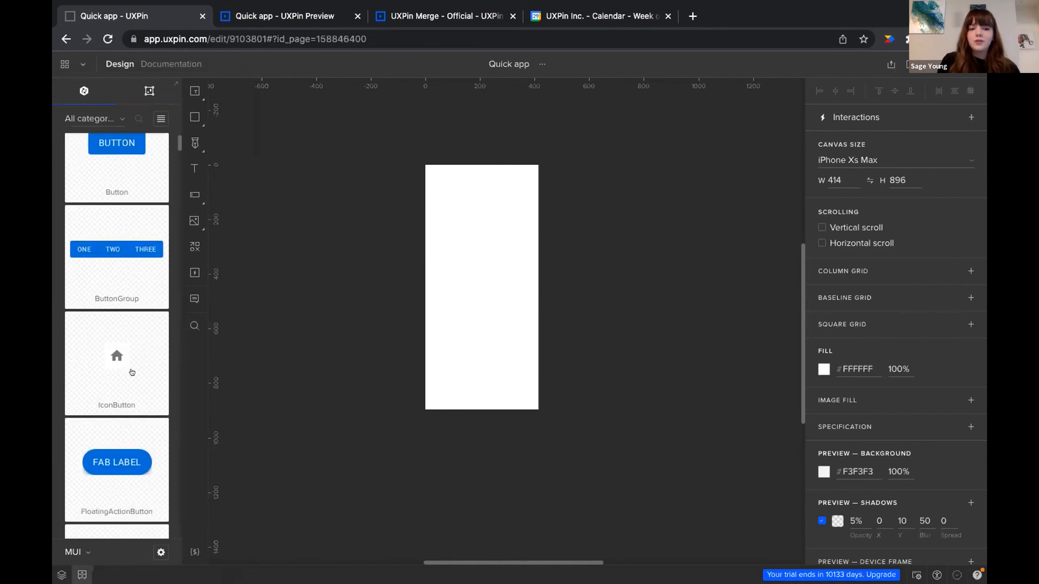
scroll(132, 373, down, 10)
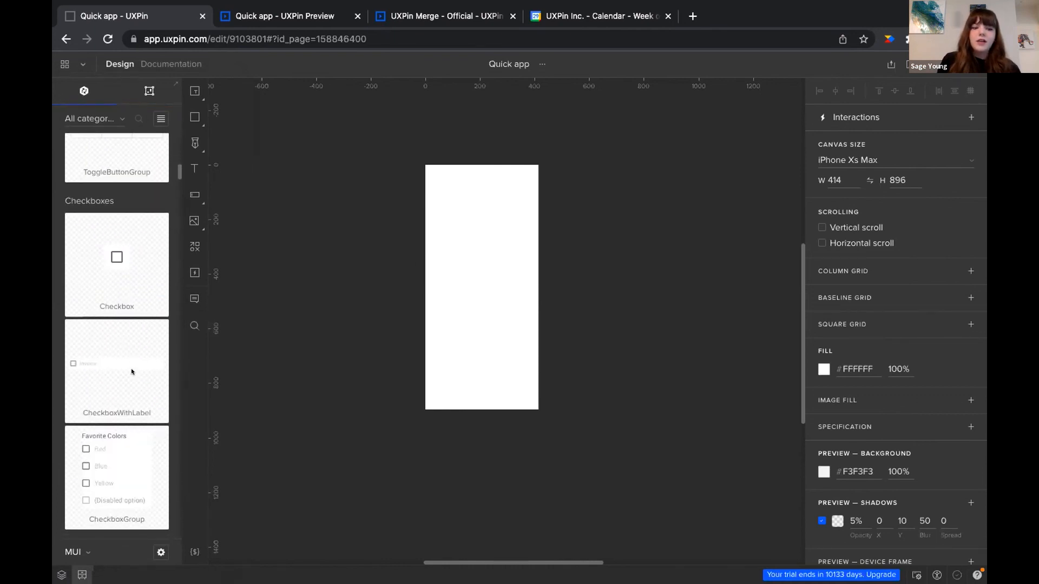
scroll(132, 372, down, 2)
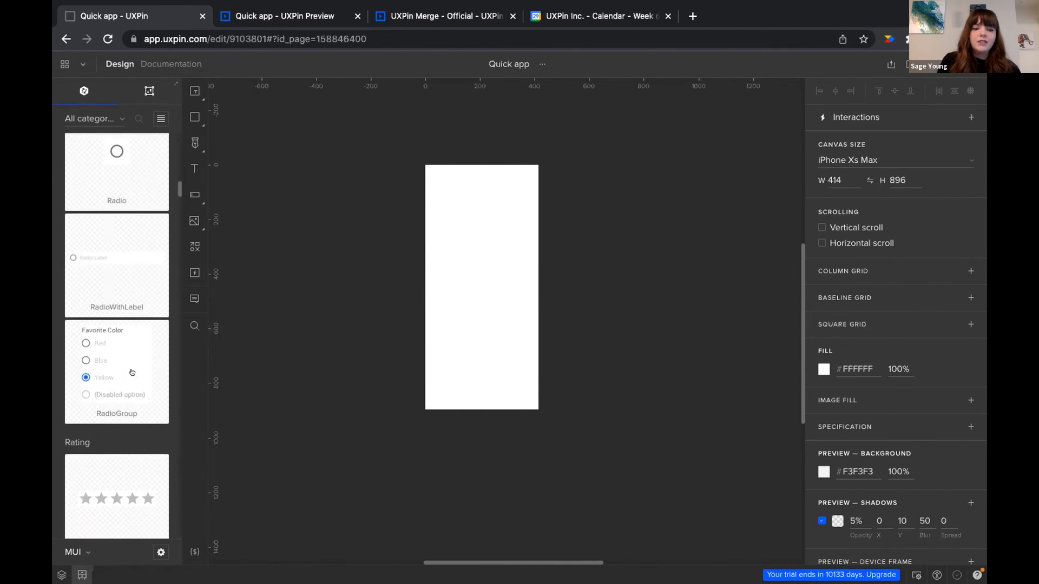
scroll(132, 373, down, 4)
scroll(132, 372, up, 10)
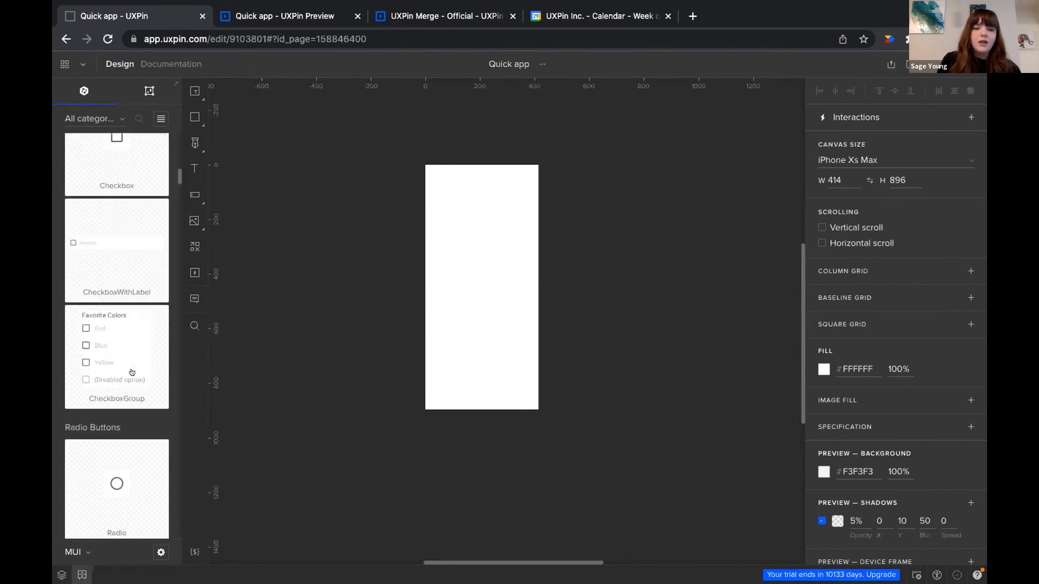
click(138, 118)
text(ca)
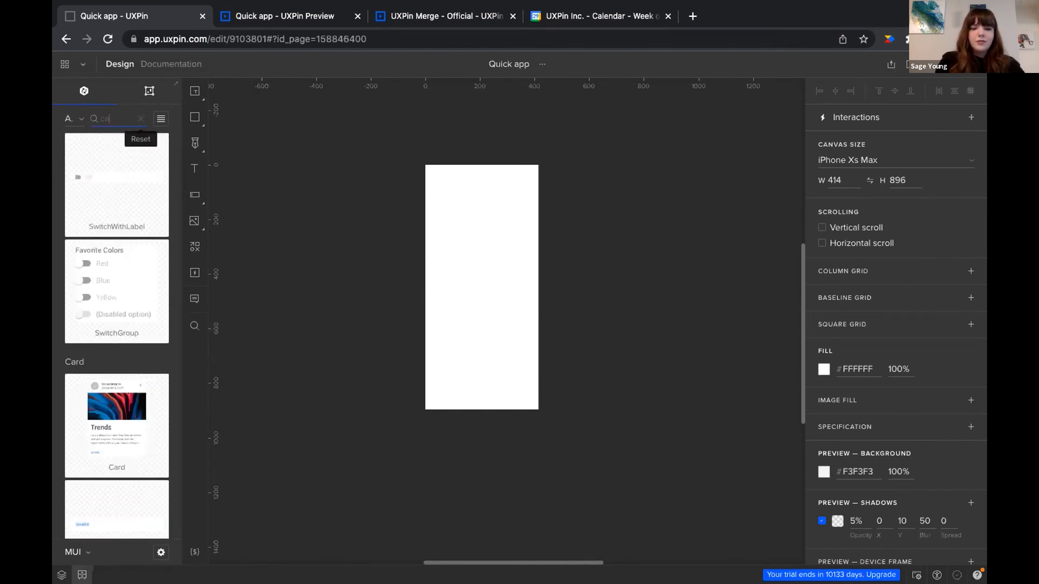
text(rd)
scroll(116, 358, up, 5)
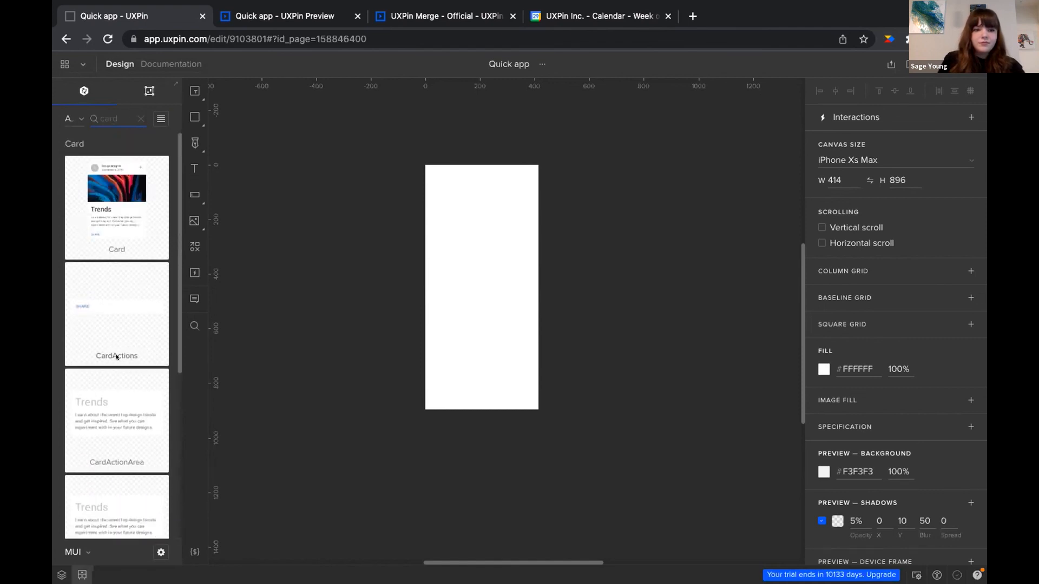
drag(115, 204, 450, 214)
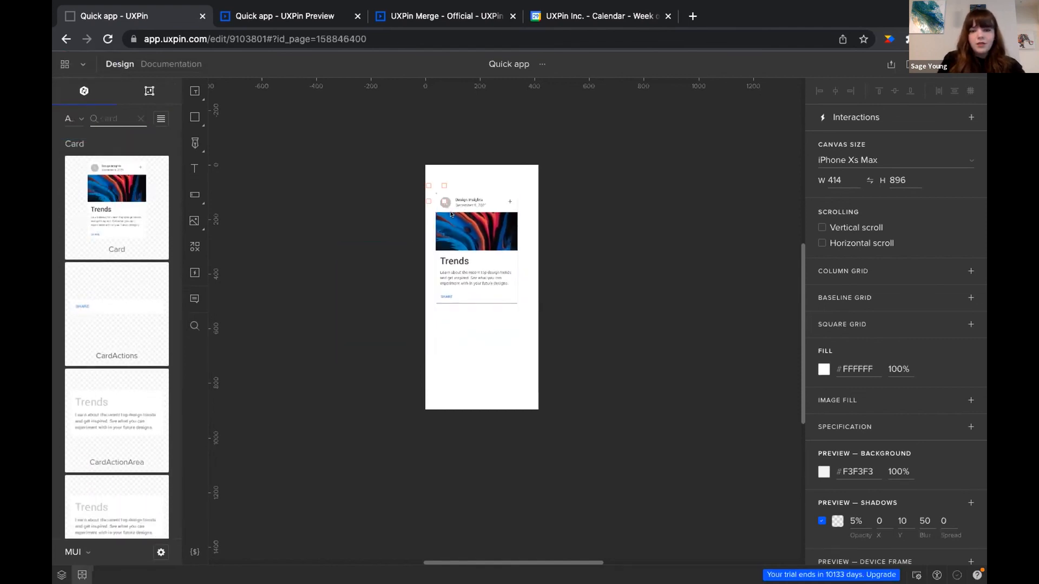
Set the Card's CardMedia component to video after briefly trying audio
double_click(463, 237)
scroll(489, 284, up, 2)
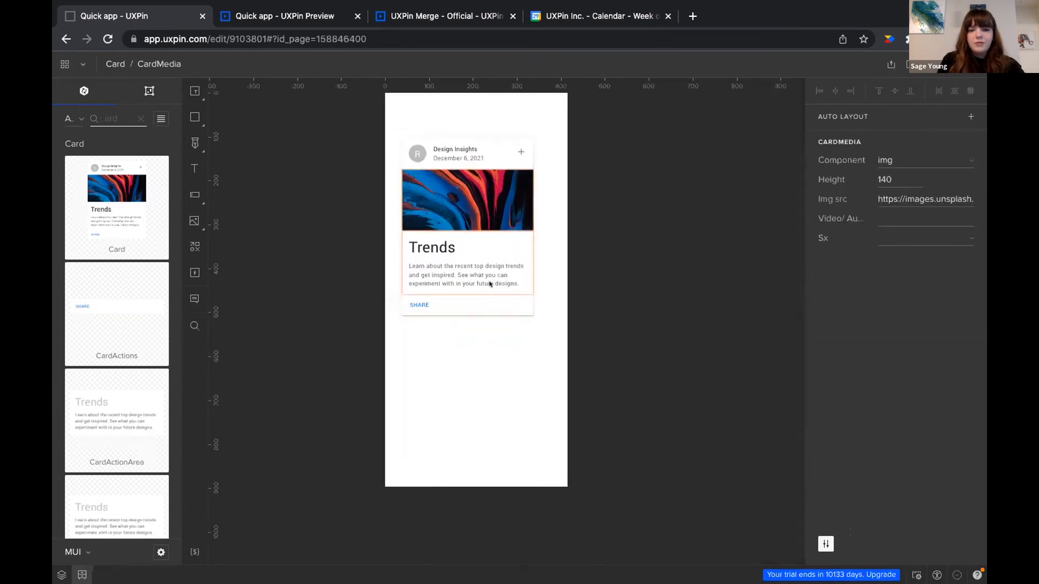
scroll(490, 284, up, 3)
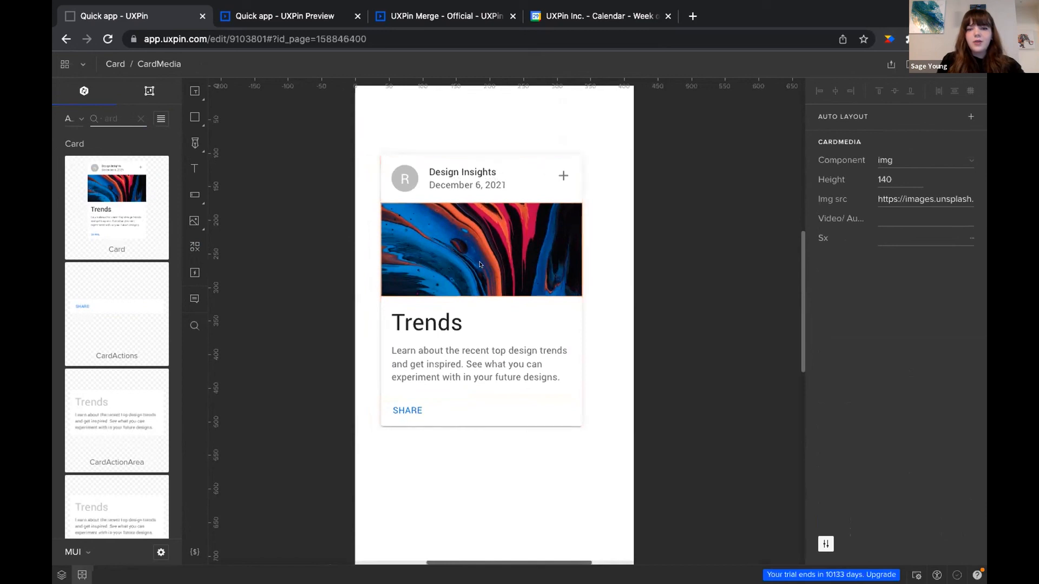
click(969, 160)
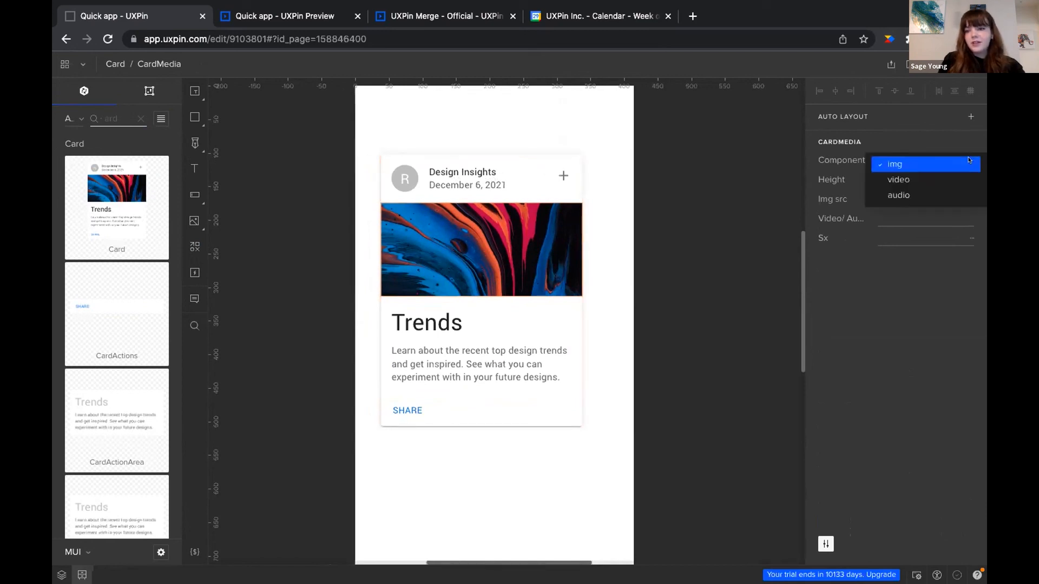
click(949, 179)
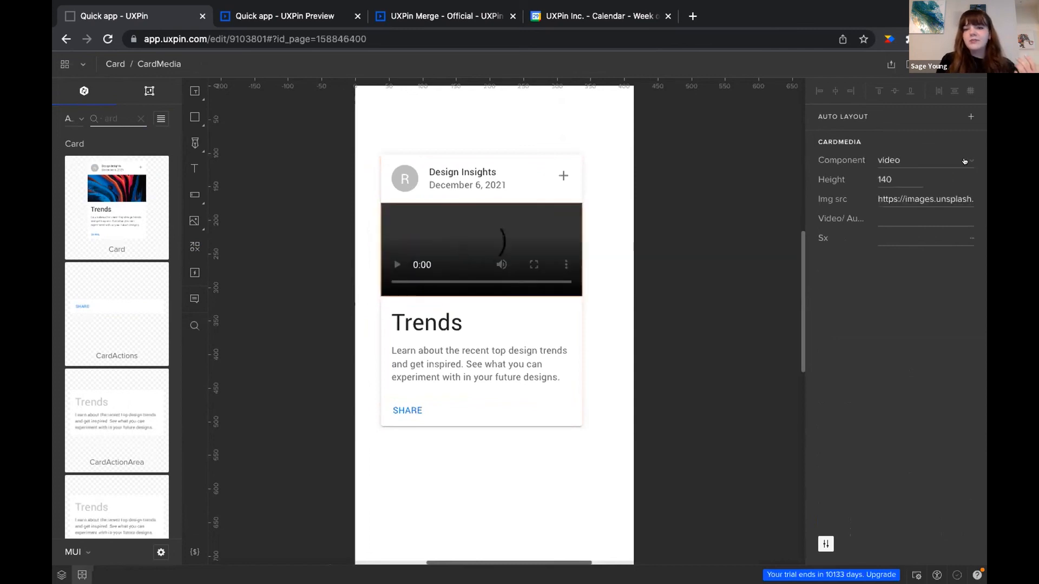
click(947, 163)
click(942, 193)
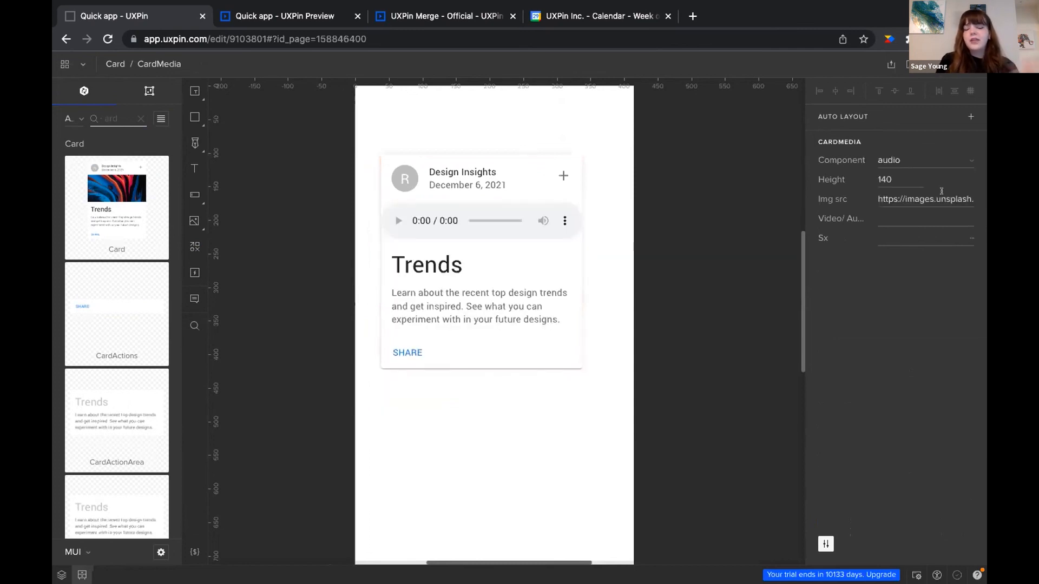
click(954, 163)
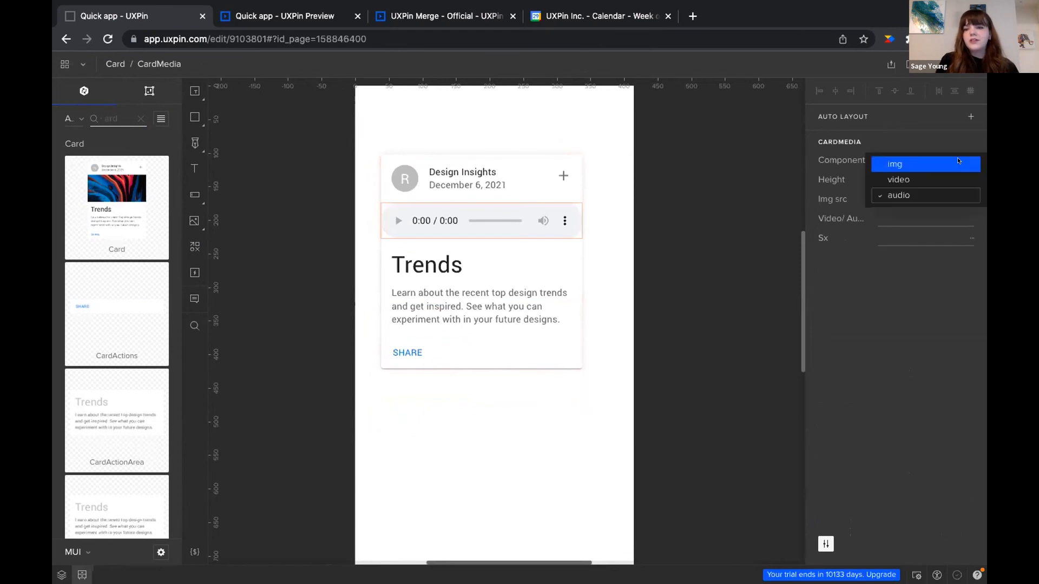
click(938, 180)
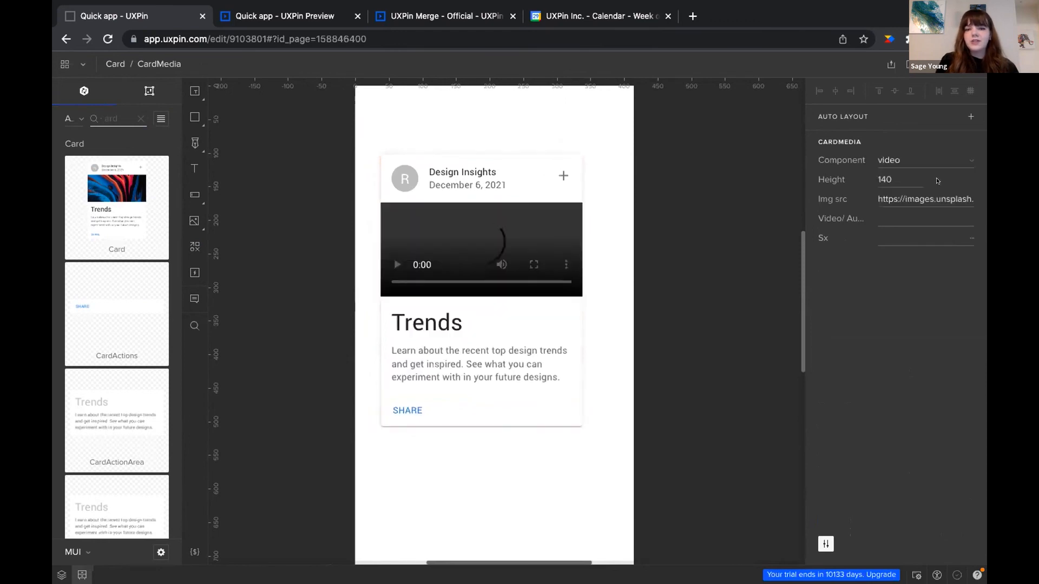
Delete the CardActionArea layer that holds the Trends text
click(59, 576)
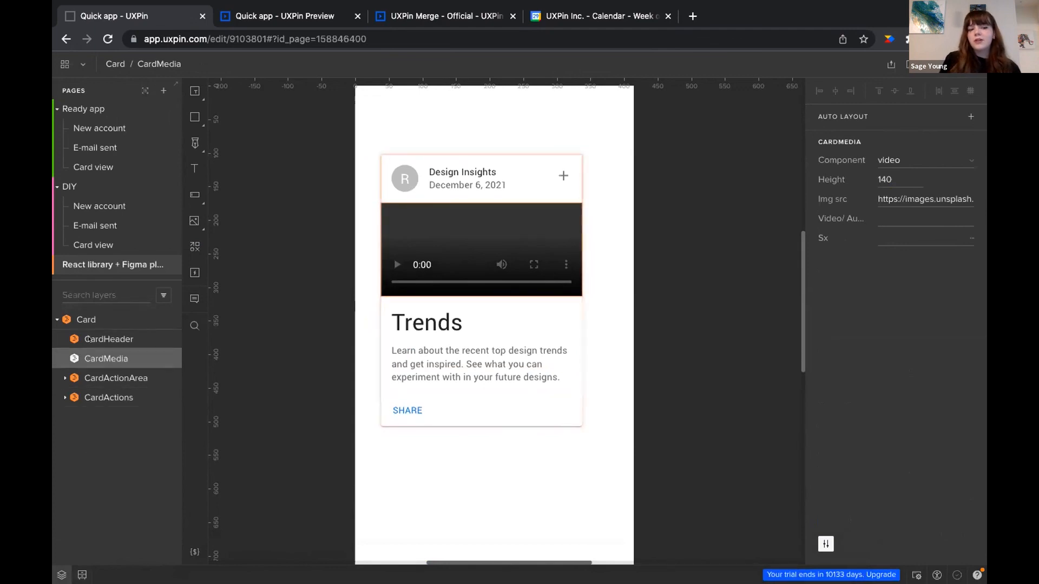
click(100, 370)
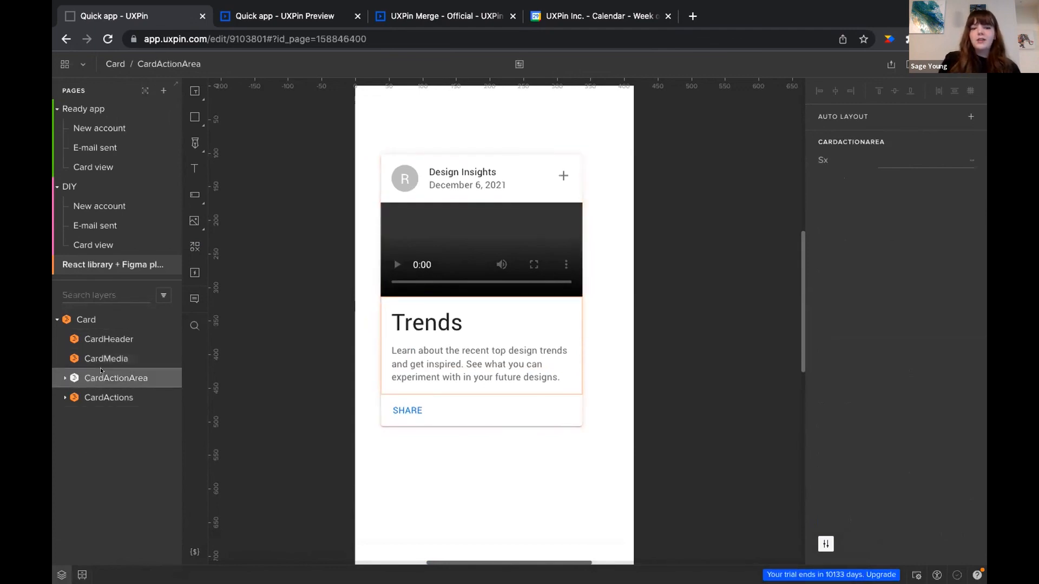
key(Delete)
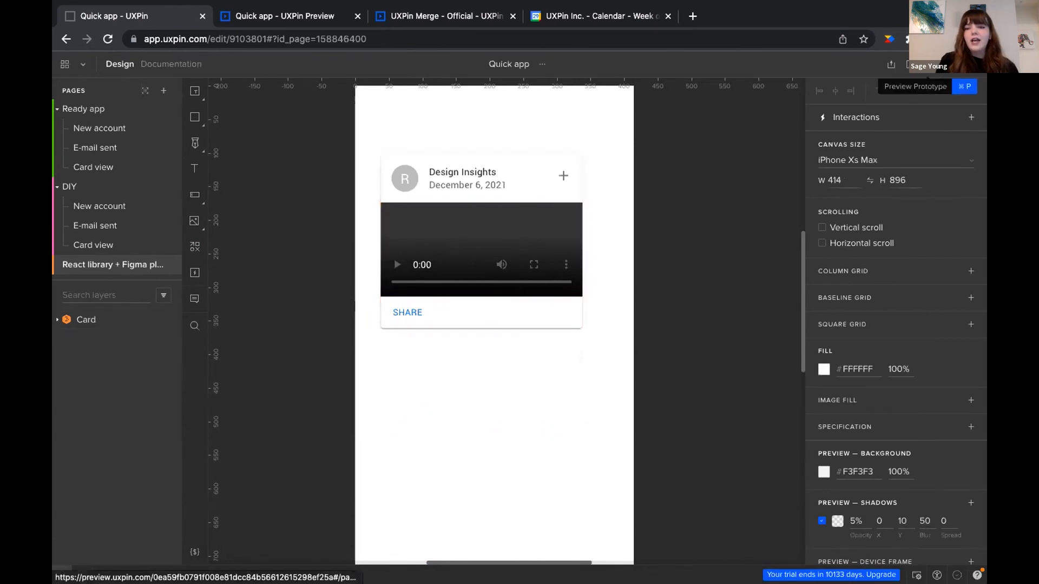
Preview the prototype, check the Card's dimensions and JSX in Spec, then reselect it in the editor
click(912, 64)
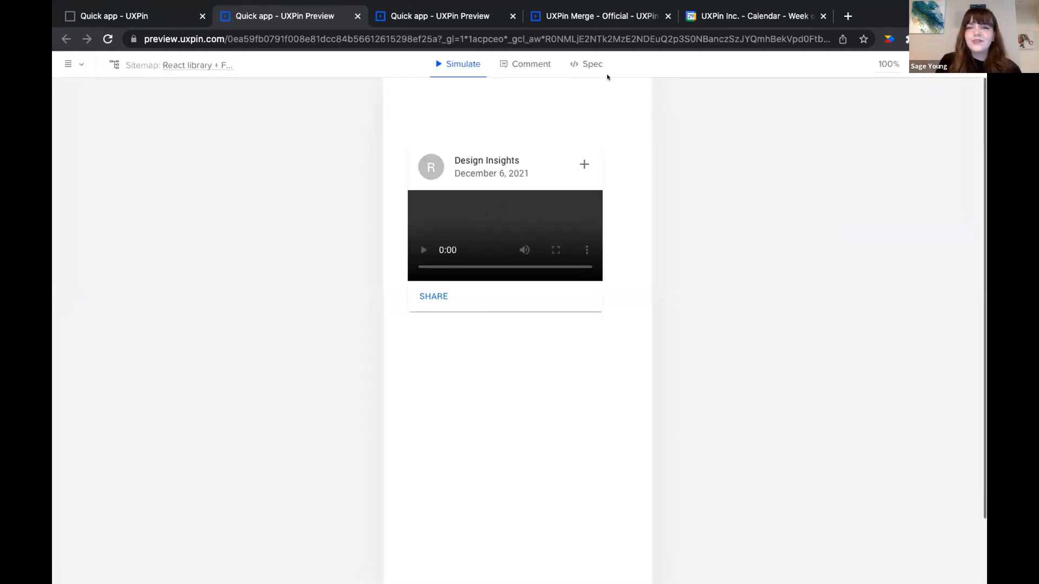
click(590, 64)
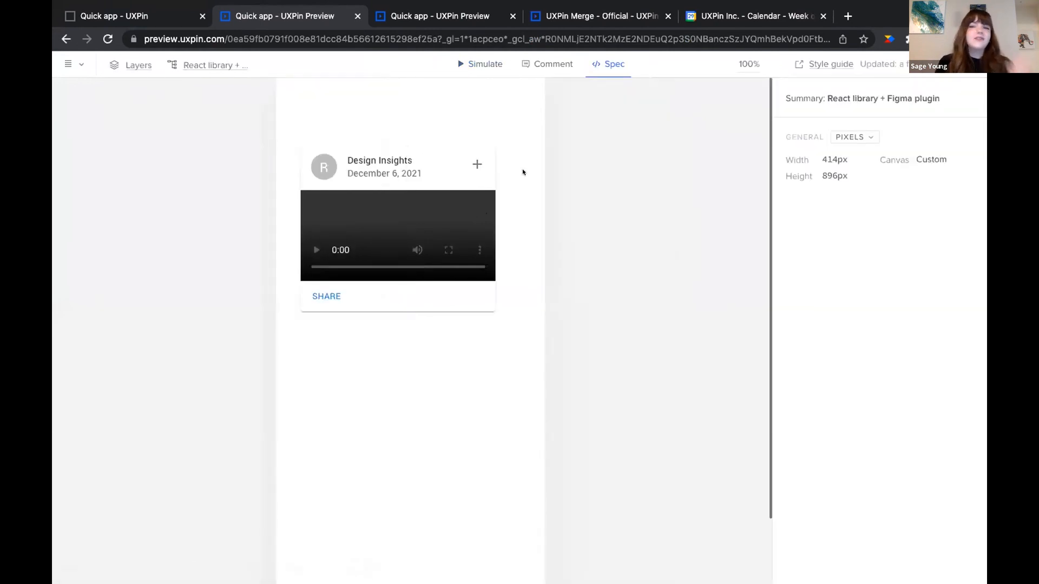
click(427, 216)
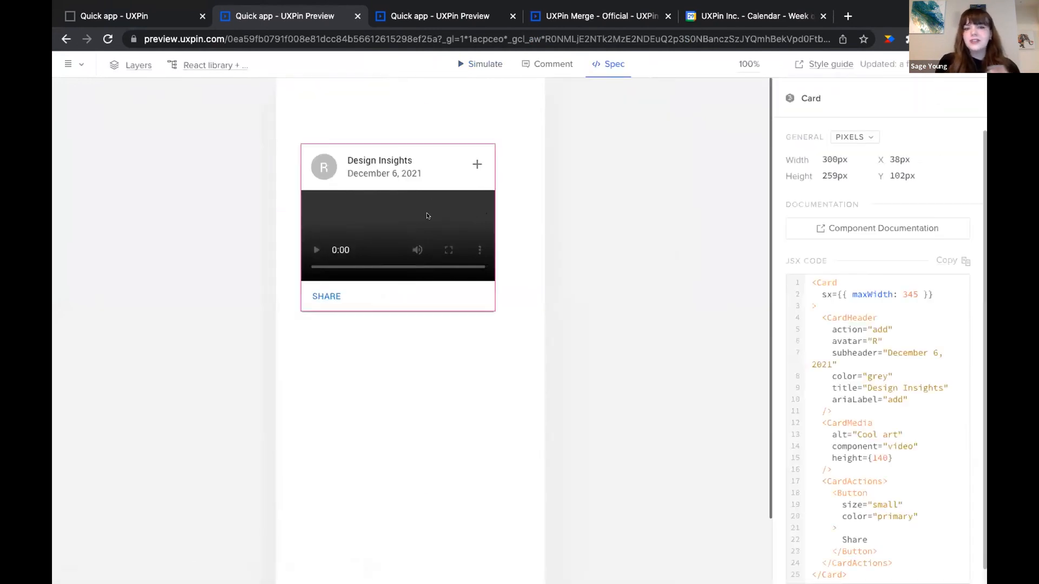
scroll(872, 329, down, 2)
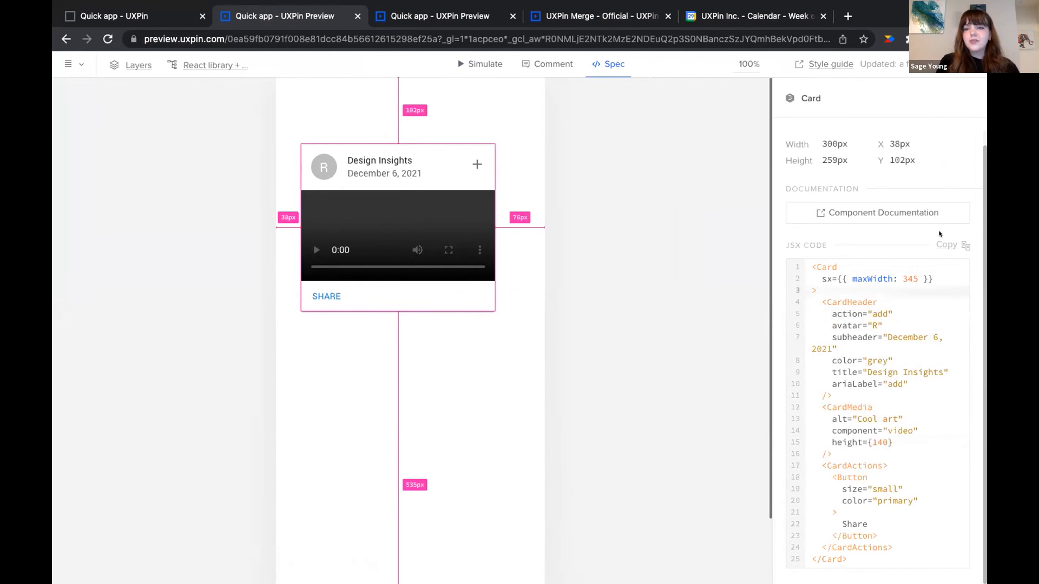
click(477, 66)
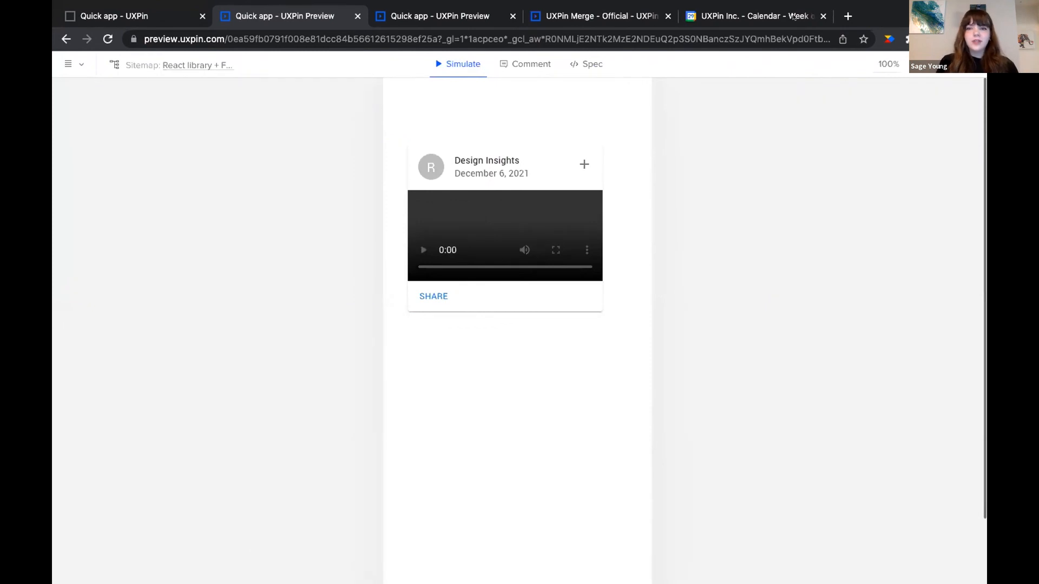
click(147, 16)
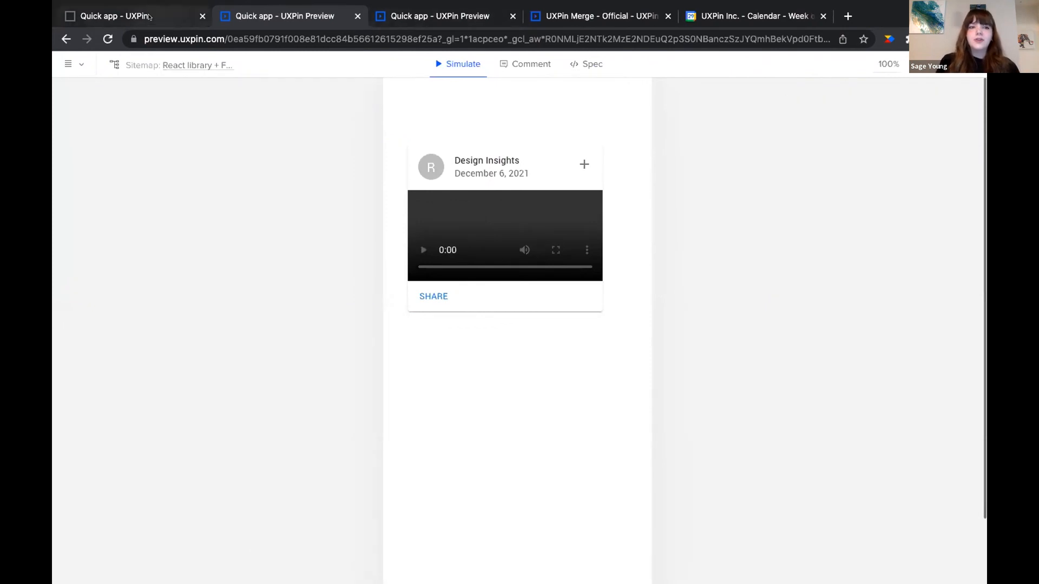
click(455, 258)
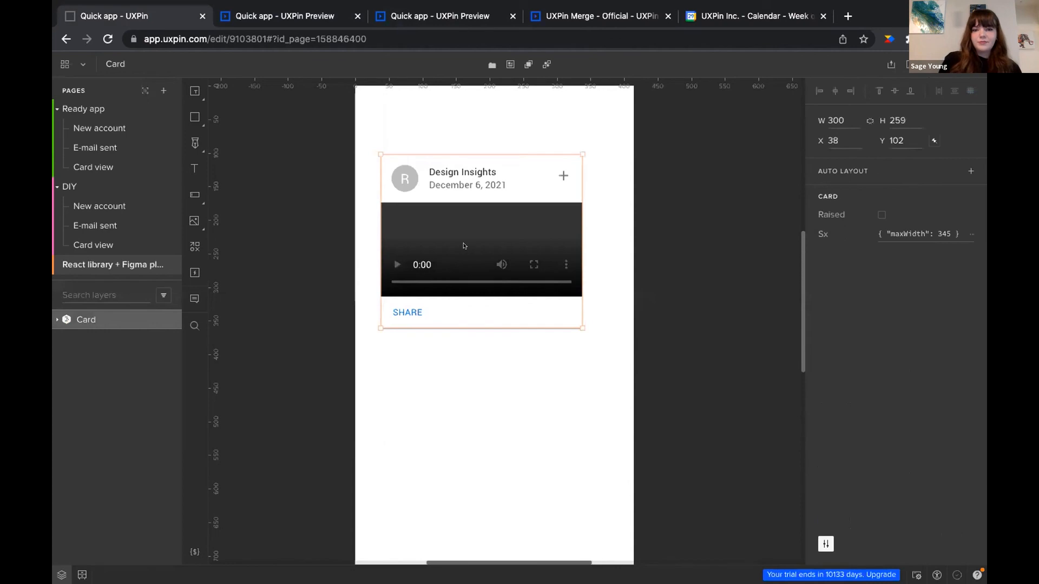
Delete the Design Insights card and move over to the Figma Moood UI Kit file
key(Delete)
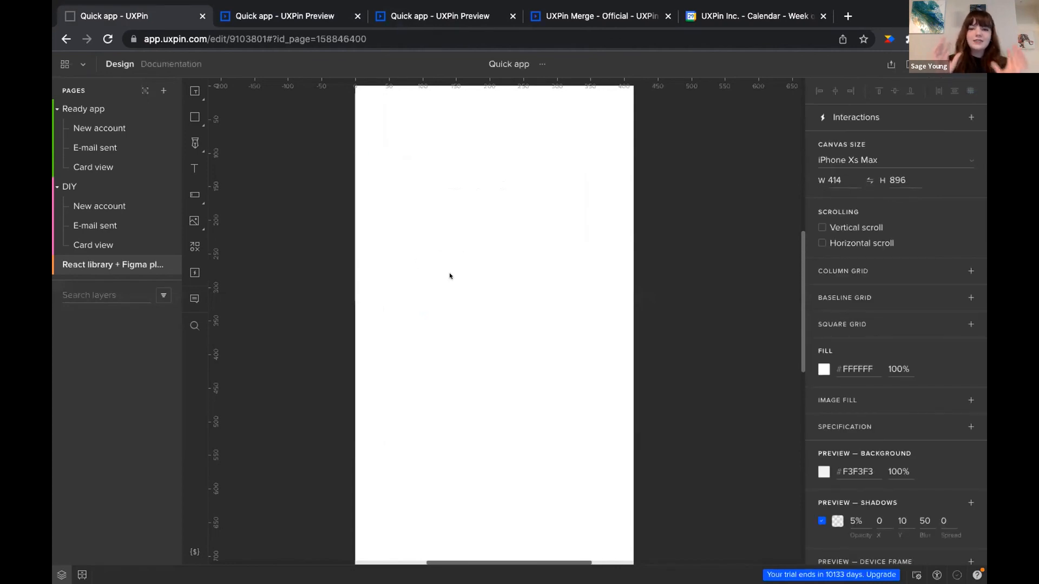
key(ctrl+Right)
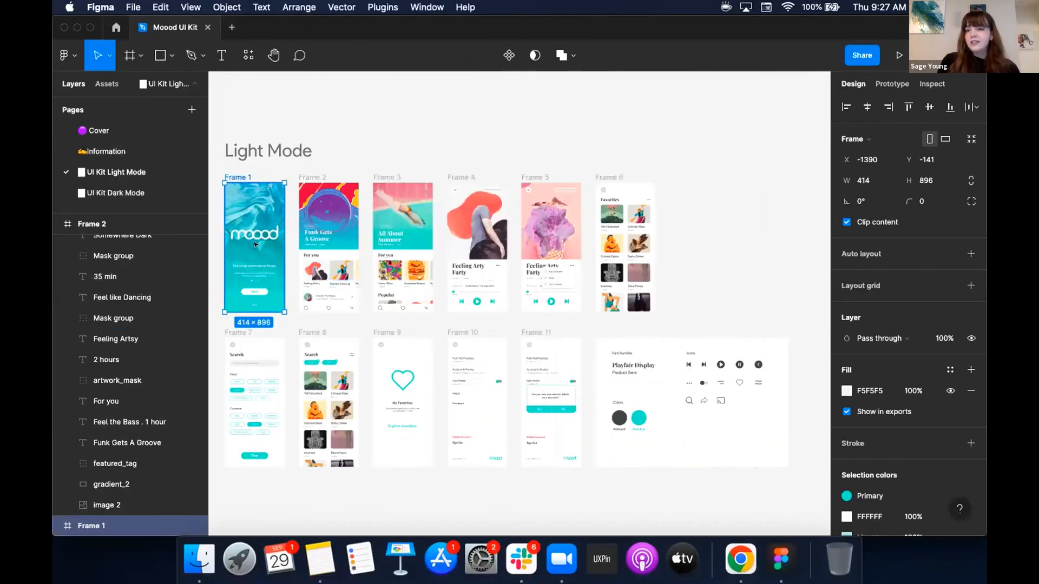
Export Moood Frame 1 with Plugins > Development > Export to UXPin, then return to UXPin
scroll(256, 245, up, 2)
scroll(256, 245, left, 2)
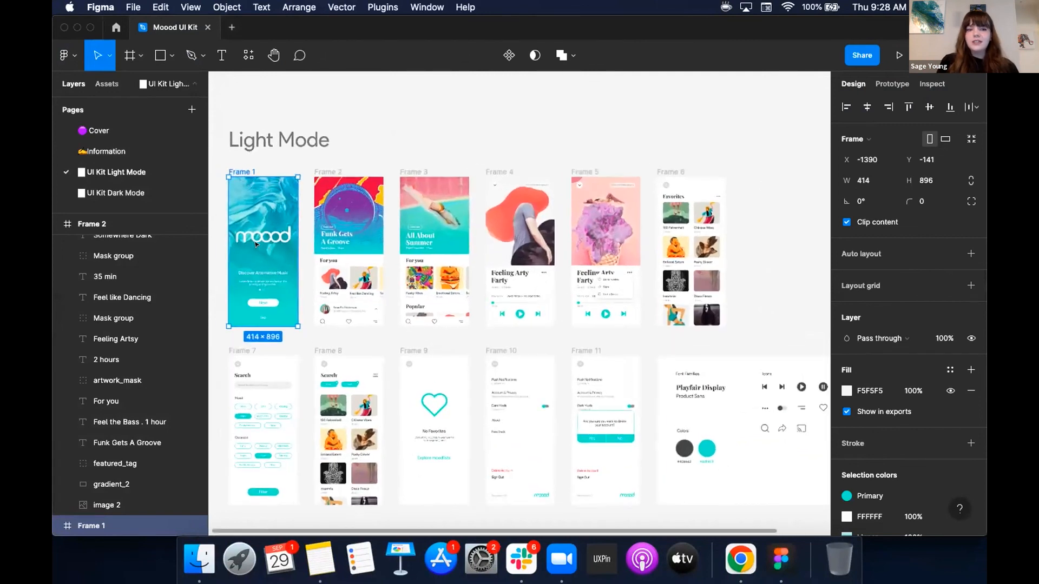
scroll(256, 244, up, 3)
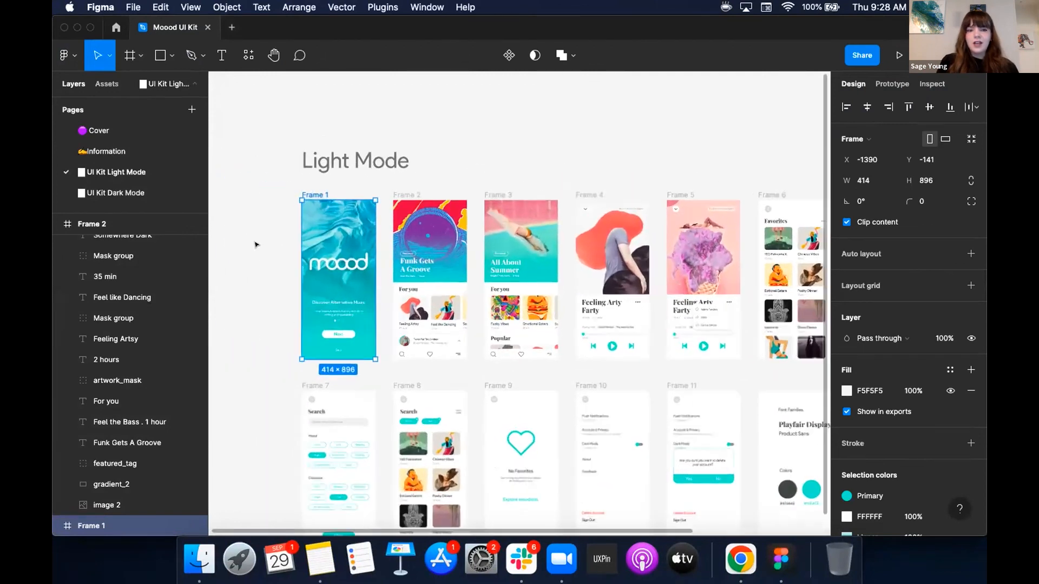
scroll(257, 244, down, 1)
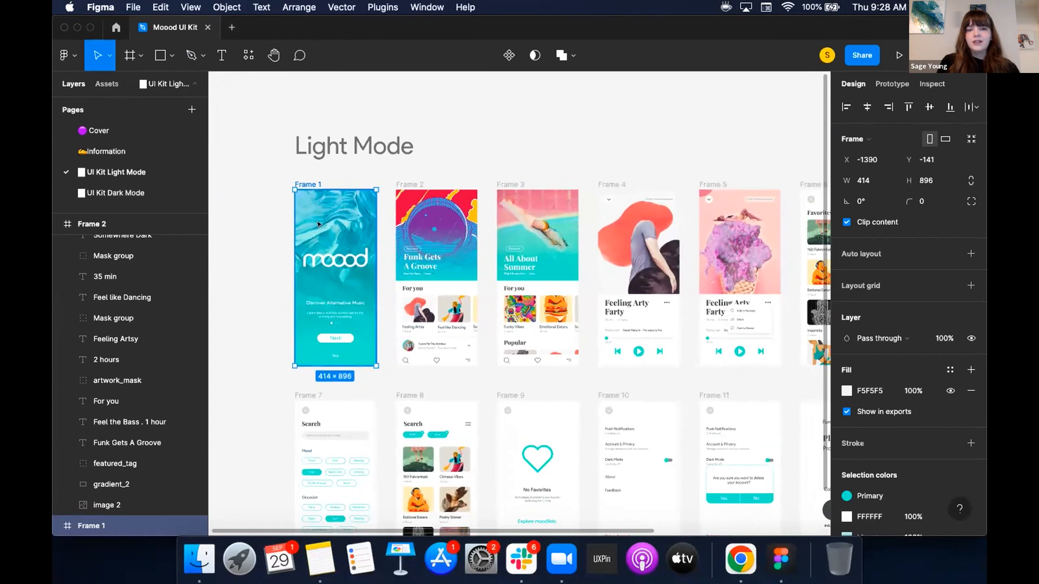
right_click(317, 222)
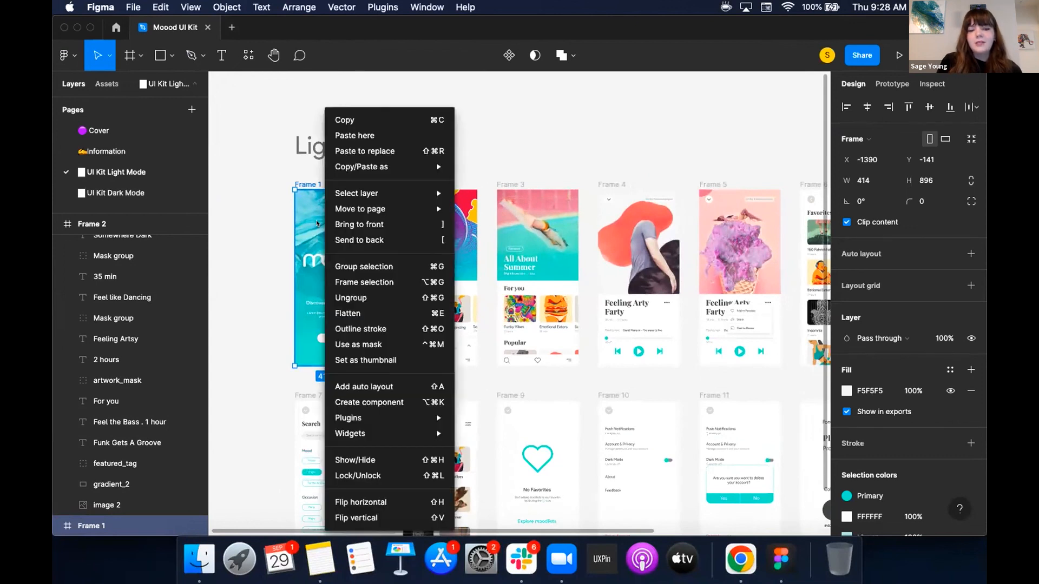
mouse_move(414, 418)
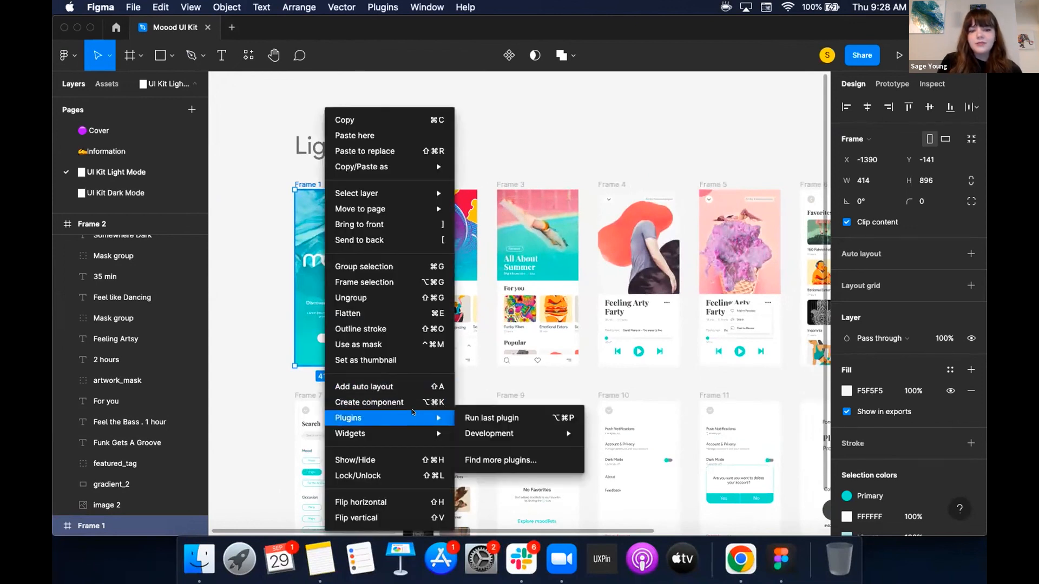
mouse_move(490, 433)
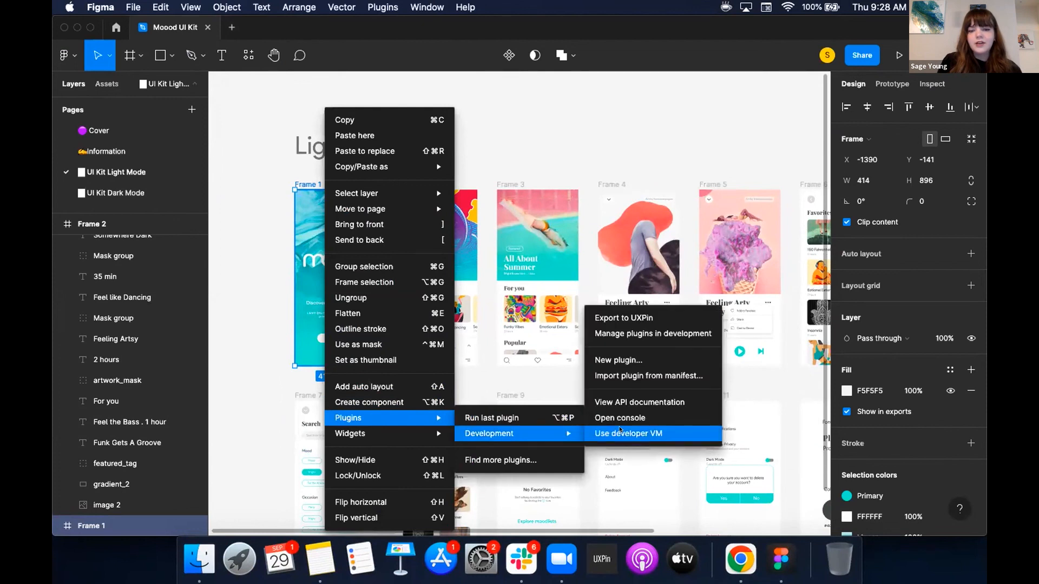
click(630, 317)
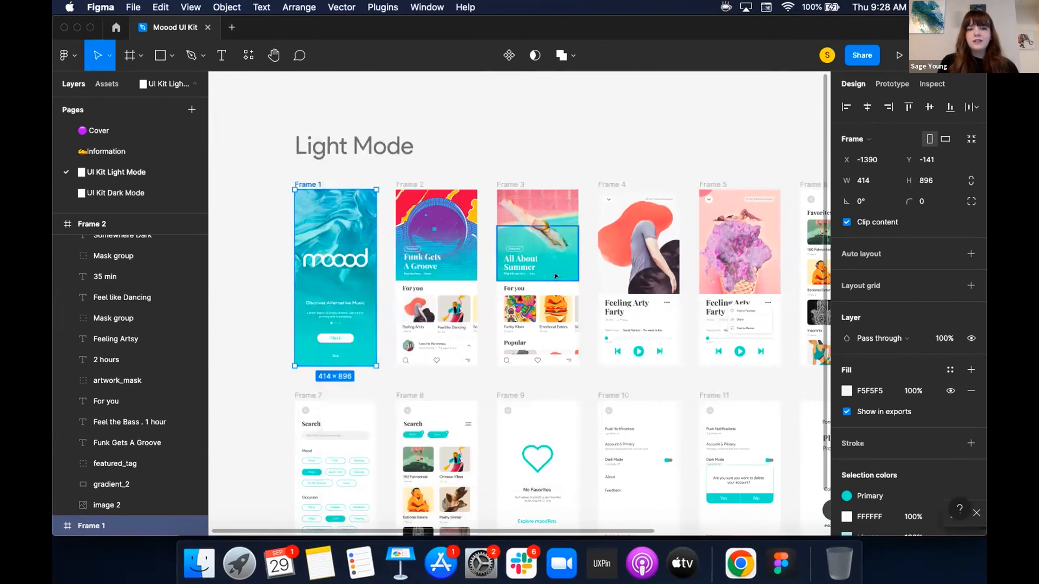
key(ctrl+Right)
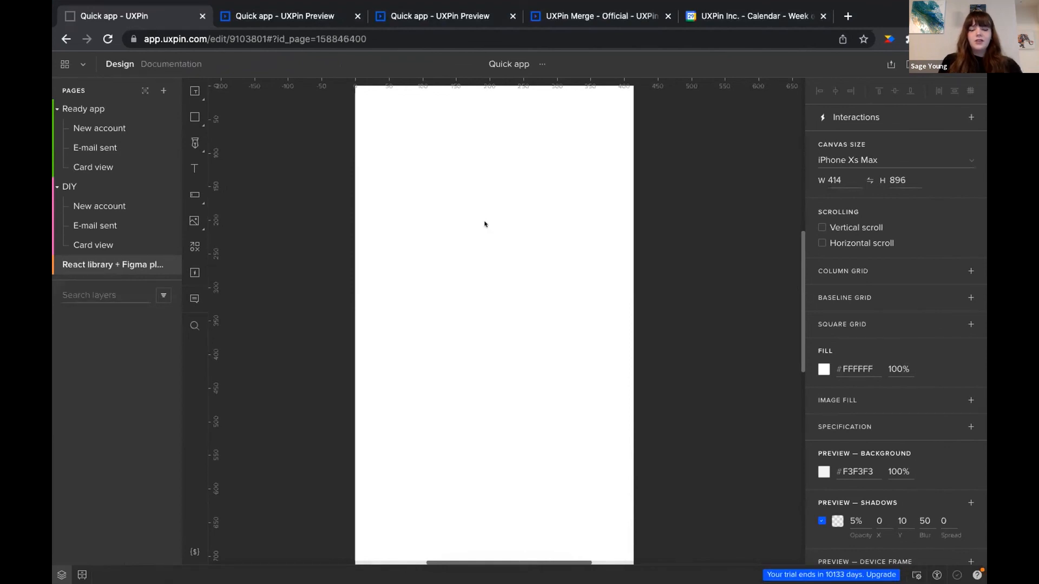
Paste the exported Moood Frame 1 and position it over the artboard at X 0, Y 0
key(ctrl+v)
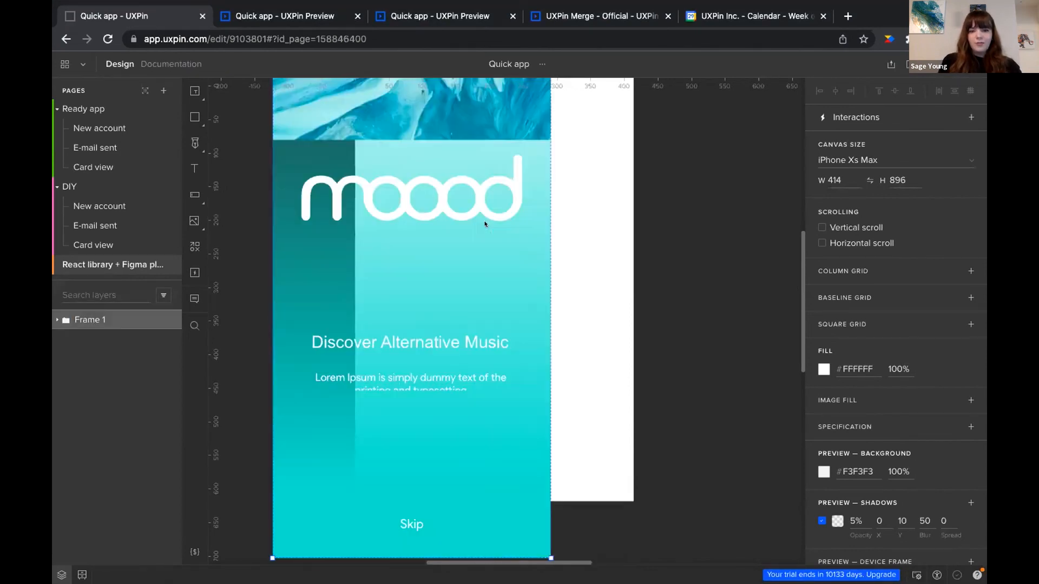
scroll(485, 224, down, 3)
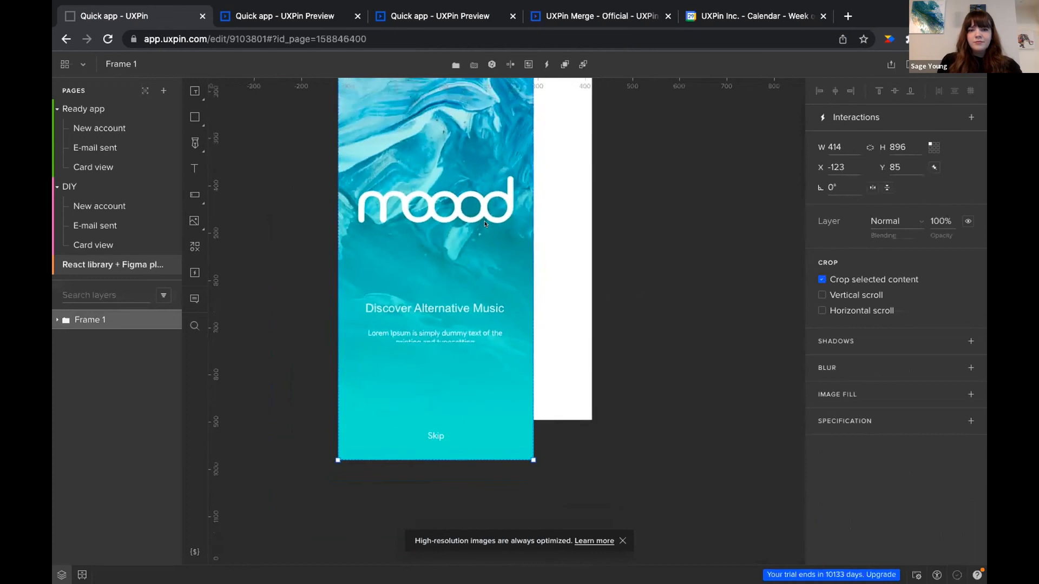
scroll(486, 225, up, 2)
scroll(485, 224, down, 2)
drag(457, 191, 500, 160)
Expand the Frame 1 and next_btn 1 layer groups in the Layers panel
scroll(565, 246, up, 2)
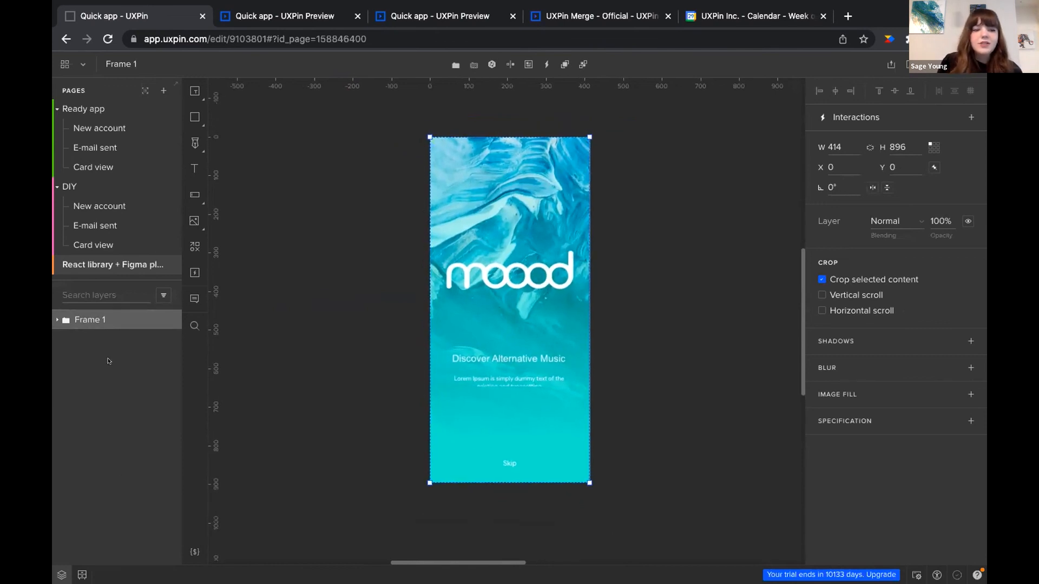
click(58, 320)
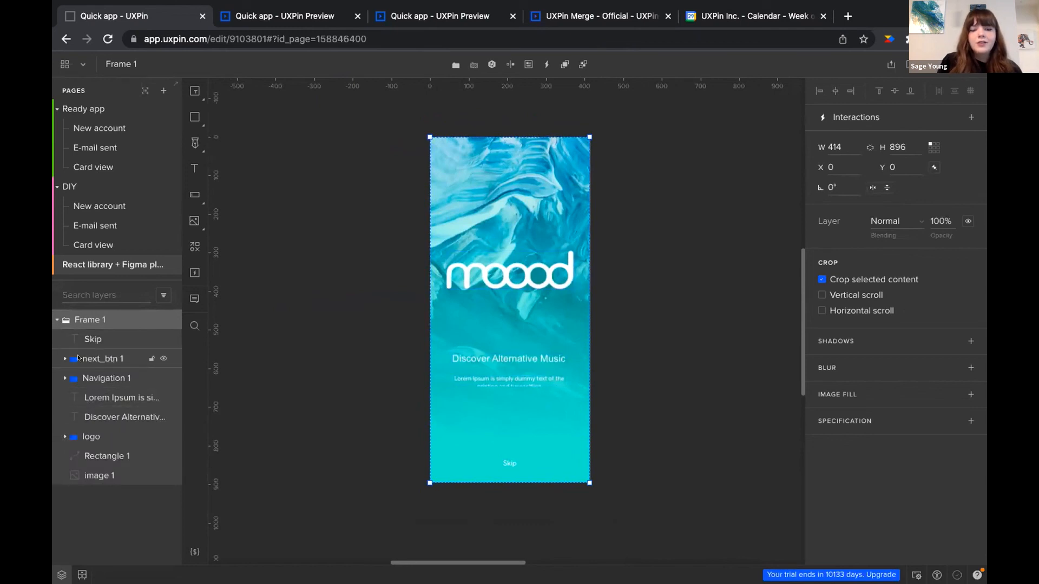
click(61, 358)
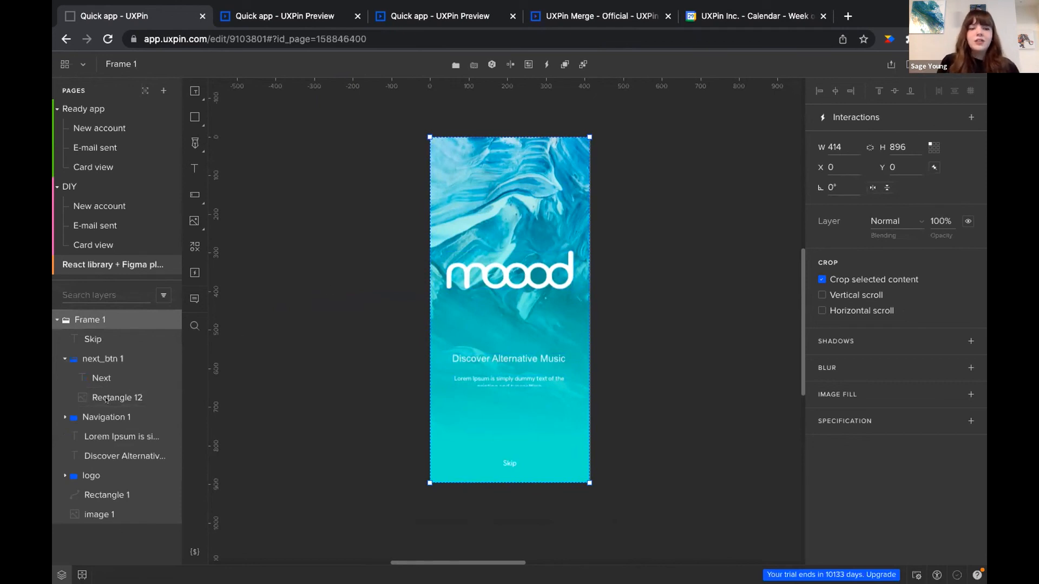
Add a Click (Tap) interaction to Frame 1 and browse the additional action types
click(903, 115)
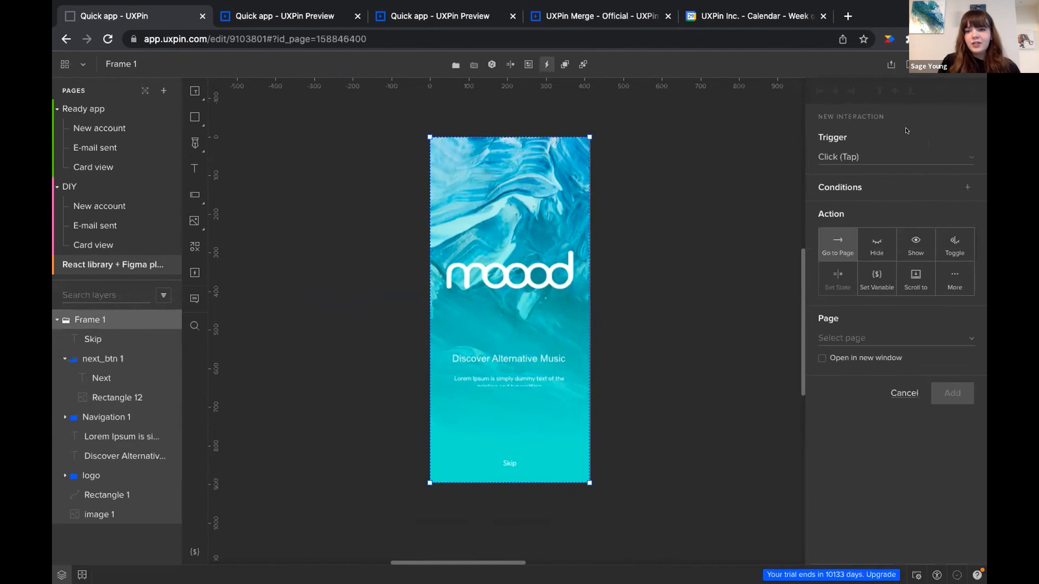
click(961, 278)
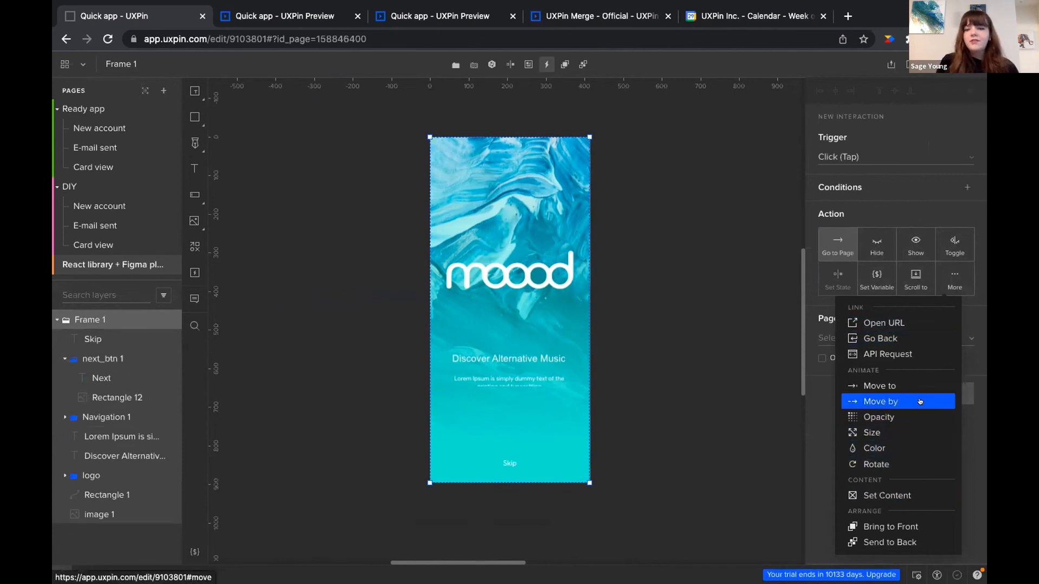
click(967, 293)
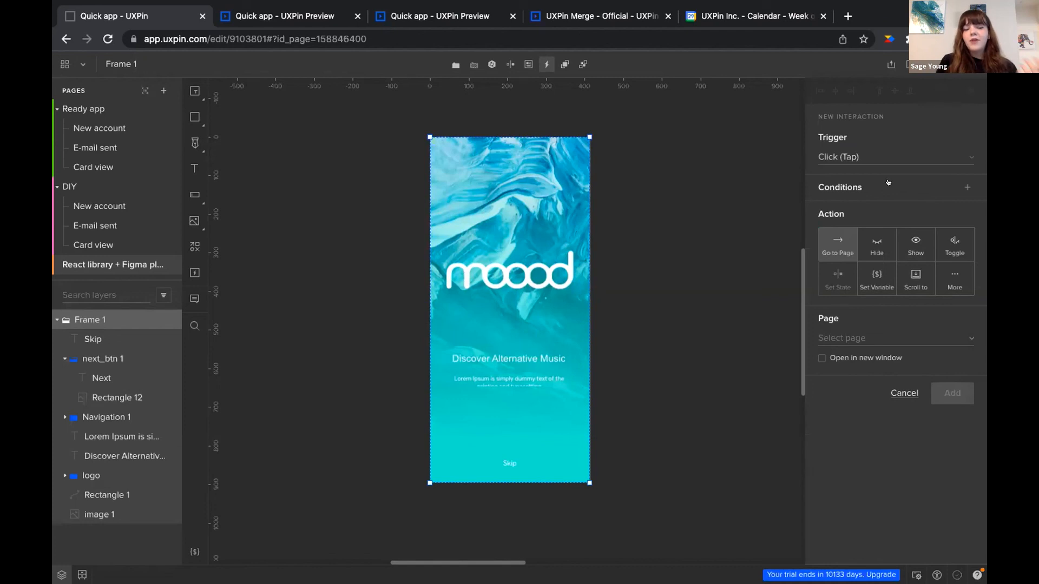
click(57, 319)
click(57, 320)
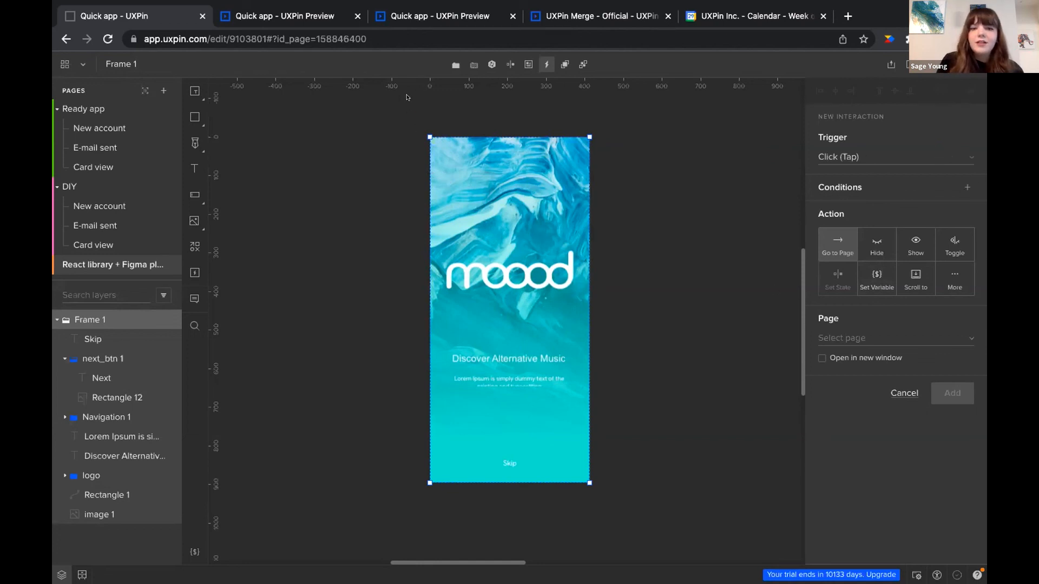
mouse_move(791, 3)
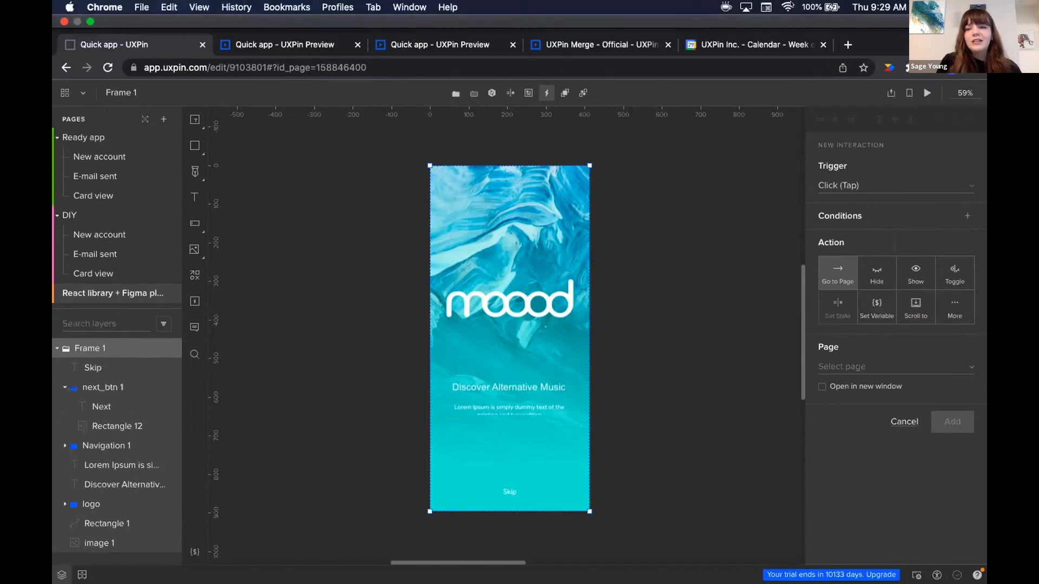